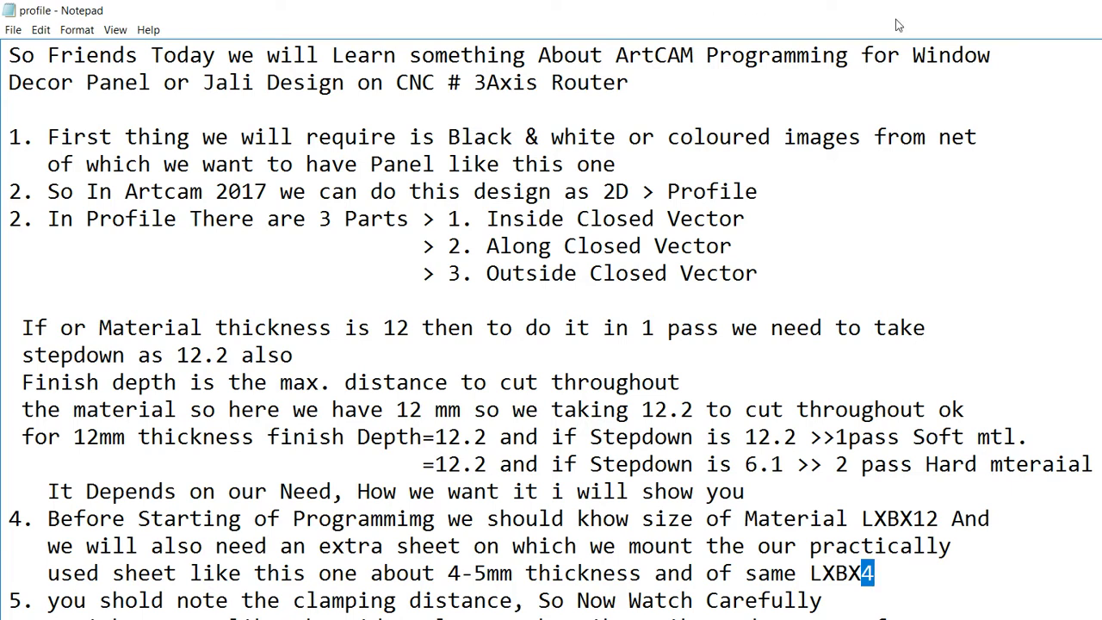
Review the notes on profiling and material thickness along with the Paint sketches of open and closed vectors and the sheet dimensions
{"action": "left_click", "coordinate": [1020, 11]}
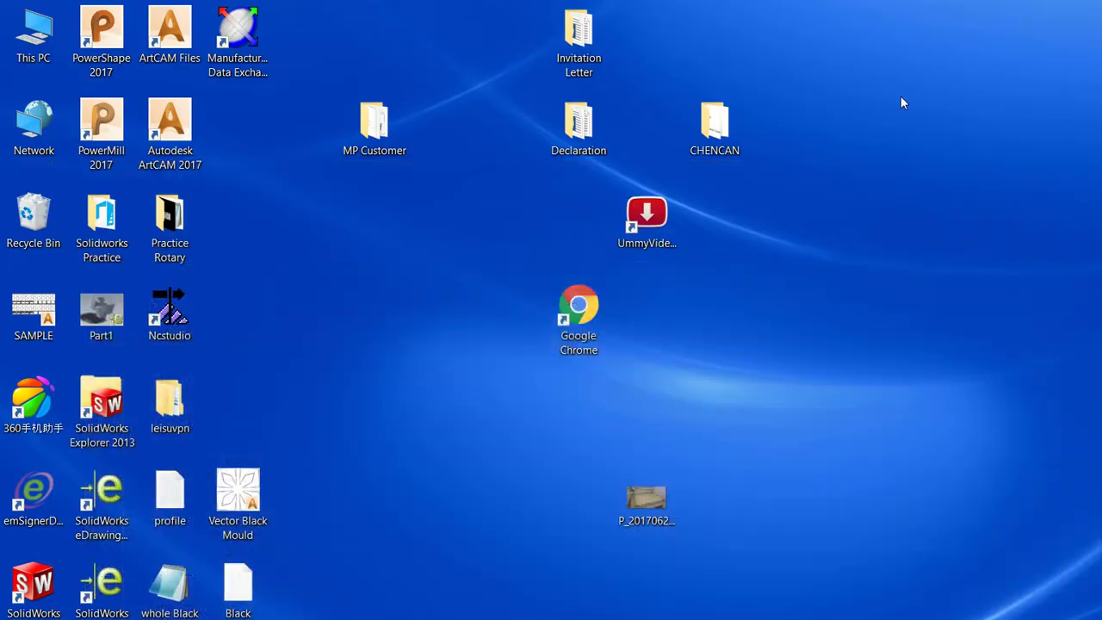
{"action": "left_click", "coordinate": [249, 616]}
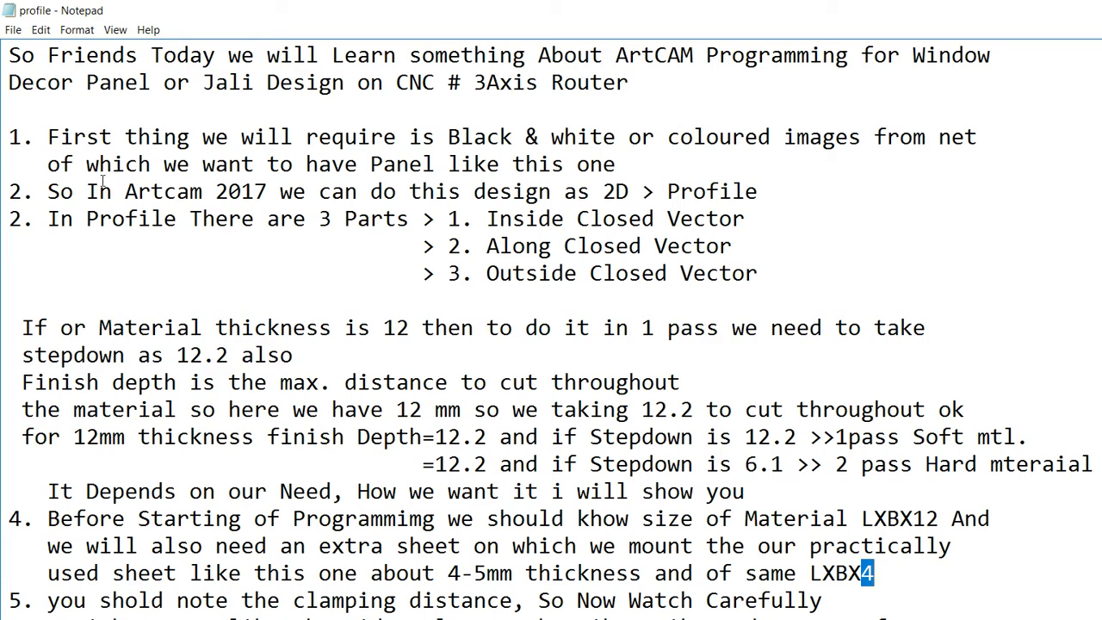
{"action": "left_click_drag", "start_coordinate": [11, 327], "coordinate": [461, 409]}
{"action": "left_click", "coordinate": [332, 273]}
{"action": "left_click", "coordinate": [355, 608]}
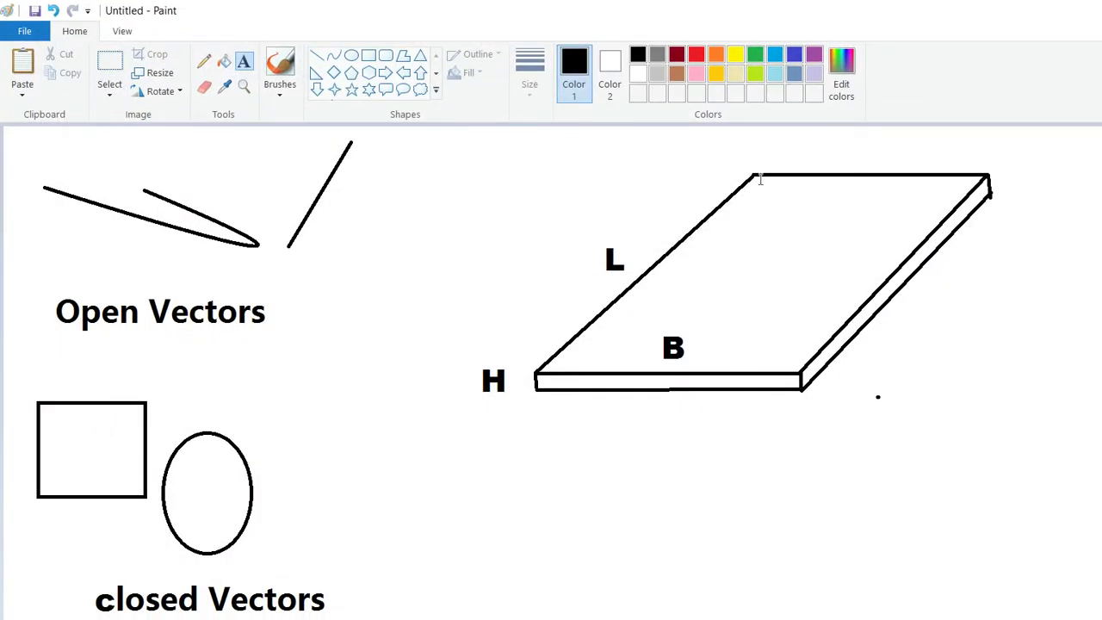
{"action": "left_click", "coordinate": [1023, 11]}
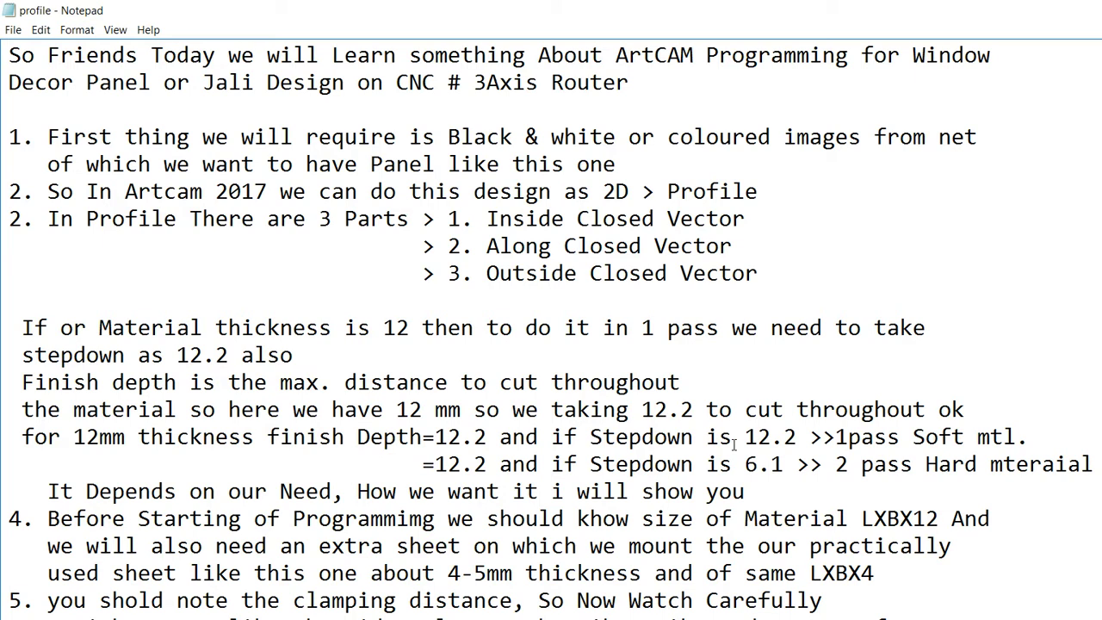
Examine the notes on the material size LXBX12 and the extra mounting sheet size LXBX4
{"action": "left_click_drag", "start_coordinate": [877, 574], "coordinate": [808, 571]}
{"action": "left_click_drag", "start_coordinate": [940, 518], "coordinate": [871, 517]}
{"action": "left_click_drag", "start_coordinate": [877, 574], "coordinate": [785, 568]}
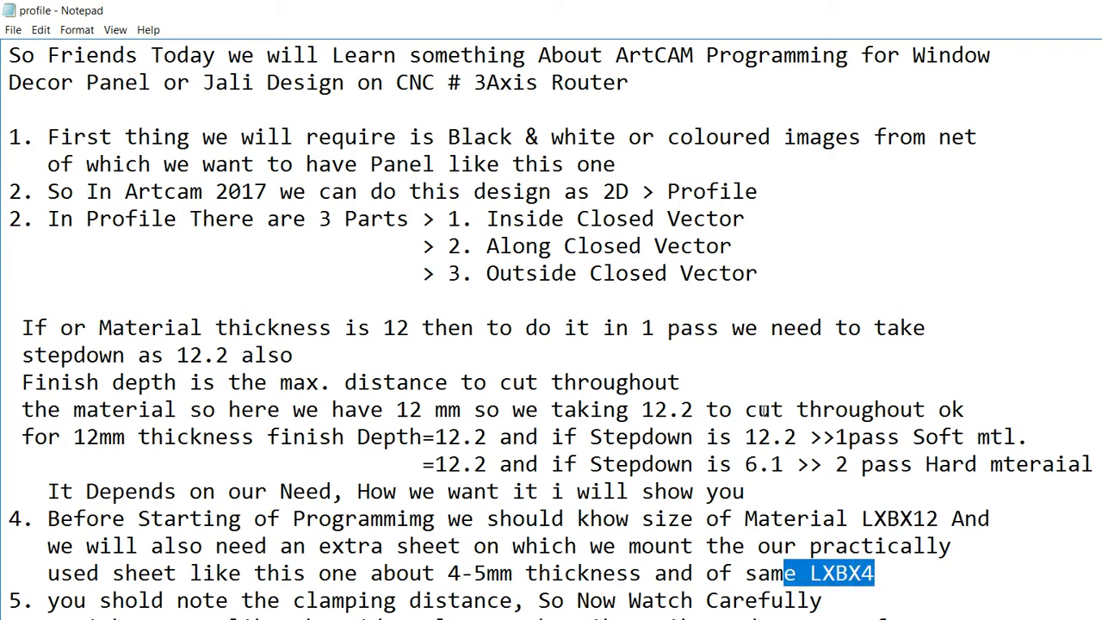
{"action": "left_click_drag", "start_coordinate": [953, 516], "coordinate": [847, 516]}
{"action": "key", "text": "Right"}
{"action": "key", "text": "Down"}
{"action": "key", "text": "shift+Left"}
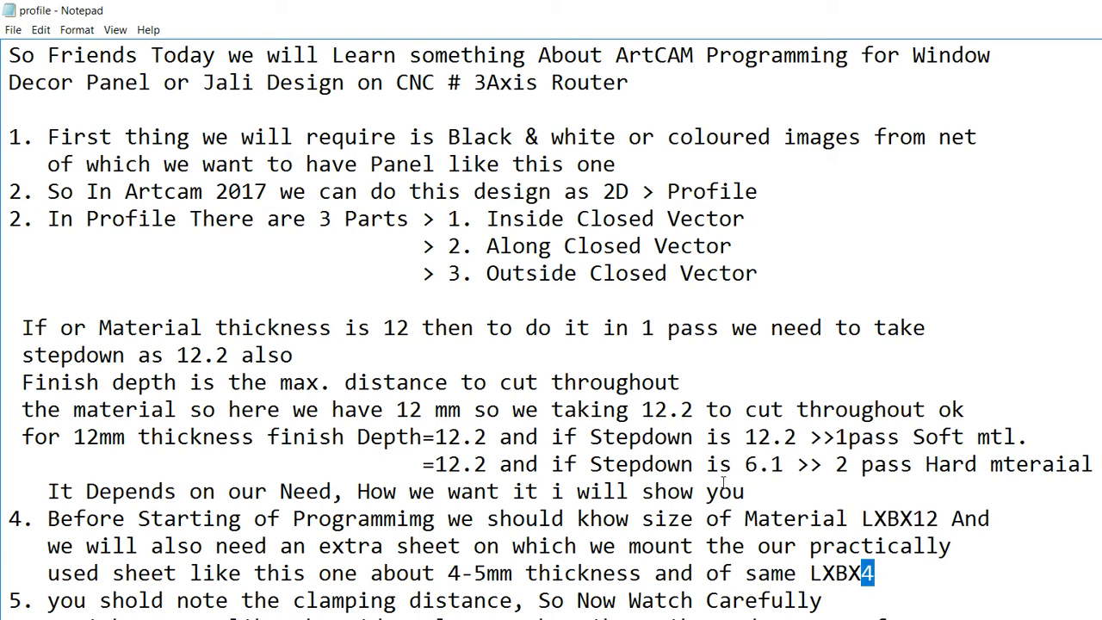
{"action": "key", "text": "Right"}
{"action": "key", "text": "Up"}
{"action": "key", "text": "Up"}
{"action": "key", "text": "Right"}
{"action": "key", "text": "Right"}
{"action": "key", "text": "Right"}
{"action": "key", "text": "Right"}
{"action": "key", "text": "Right"}
{"action": "key", "text": "Right"}
{"action": "key", "text": "shift+Left"}
{"action": "key", "text": "shift+Left"}
{"action": "key", "text": "shift+Left"}
{"action": "key", "text": "shift+Left"}
{"action": "key", "text": "shift+Left"}
{"action": "key", "text": "shift+Left"}
{"action": "key", "text": "shift+Left"}
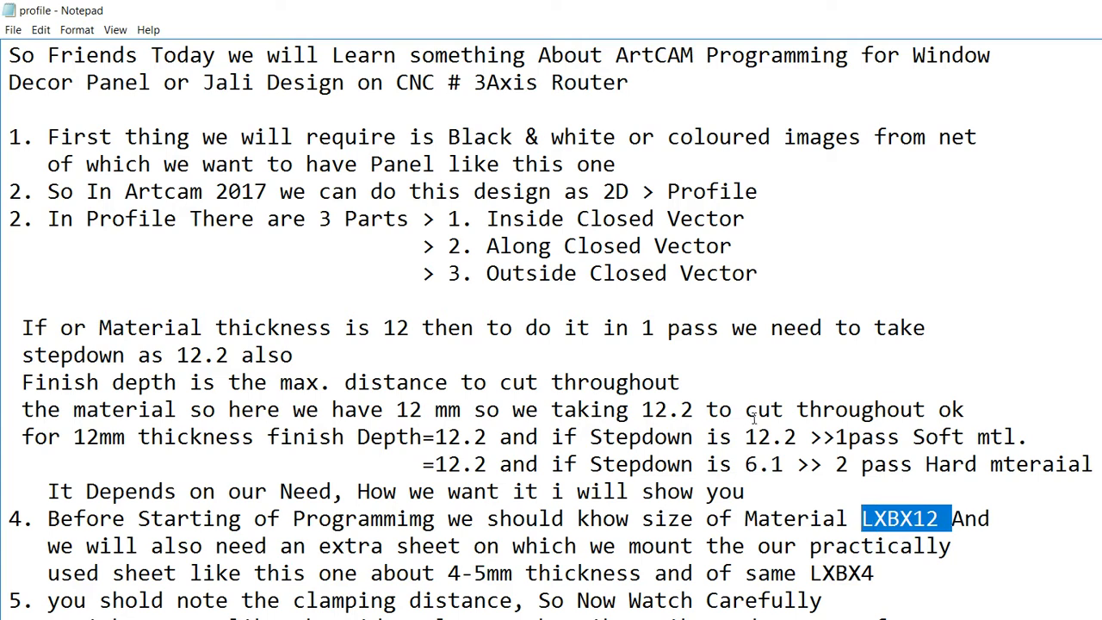
{"action": "key", "text": "Right"}
{"action": "key", "text": "Left"}
{"action": "key", "text": "shift+Left"}
{"action": "key", "text": "shift+Left"}
{"action": "key", "text": "Left"}
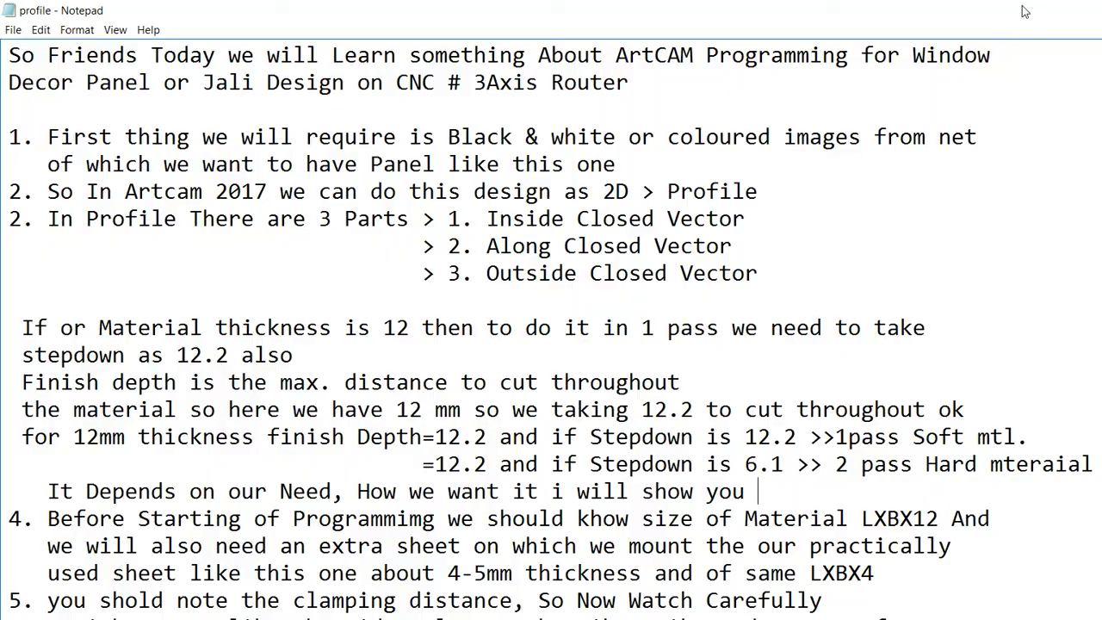
Switch to Autodesk ArtCAM 2017 and begin opening an existing file
{"action": "left_click", "coordinate": [1024, 10]}
{"action": "double_click", "coordinate": [146, 121]}
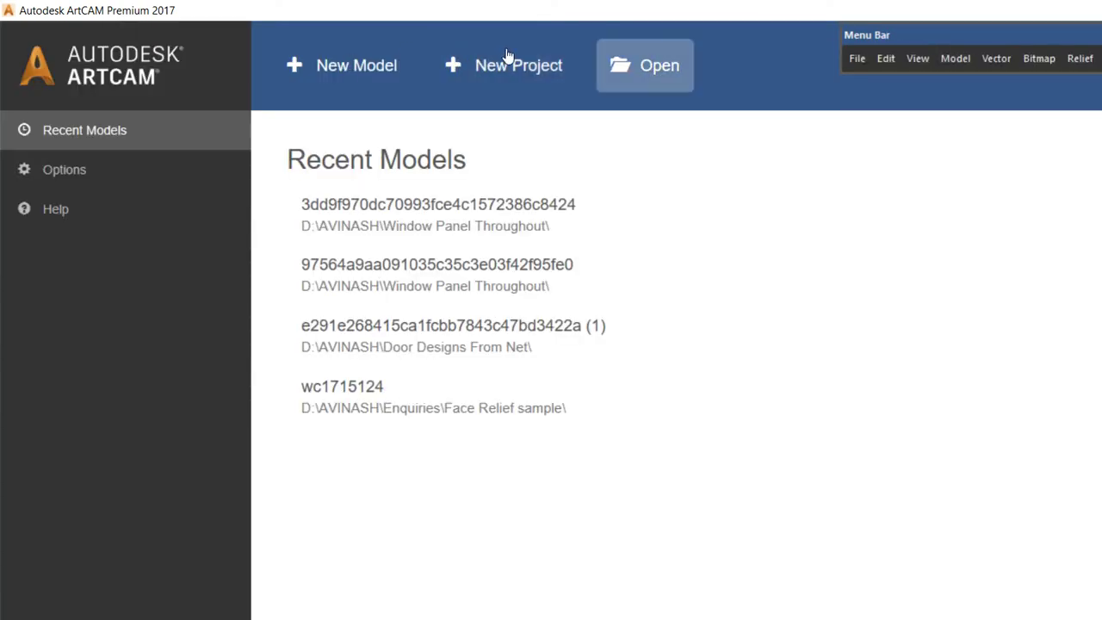
{"action": "left_click", "coordinate": [634, 63]}
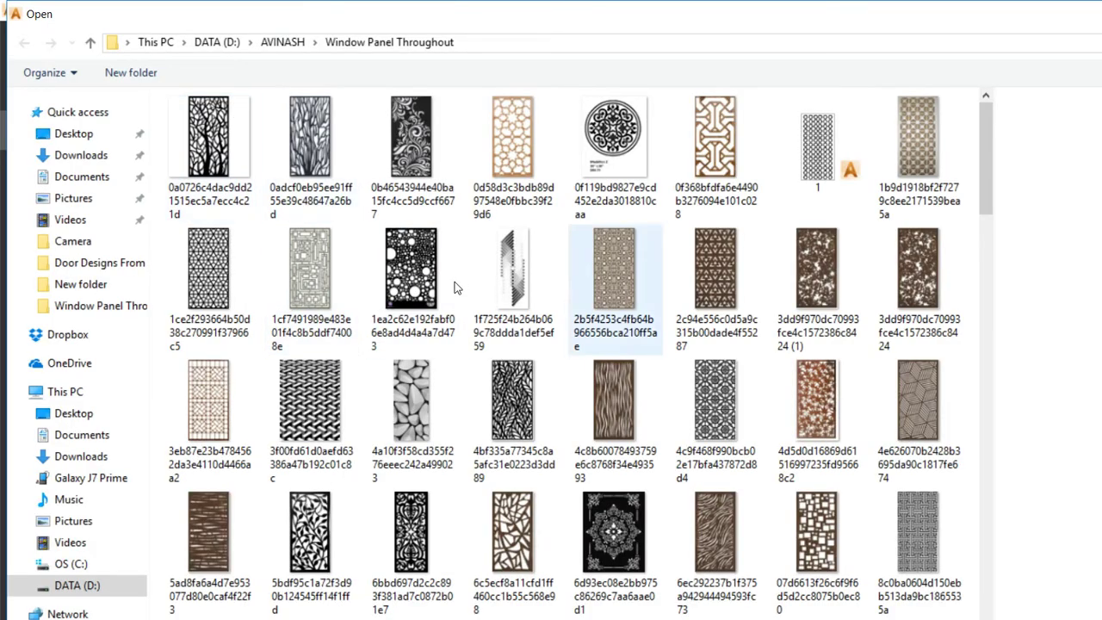
Browse the Window Panel Throughout folder and preview several panel design images
{"action": "scroll", "coordinate": [455, 285], "scroll_direction": "down", "scroll_amount": 10}
{"action": "scroll", "coordinate": [454, 284], "scroll_direction": "down", "scroll_amount": 8}
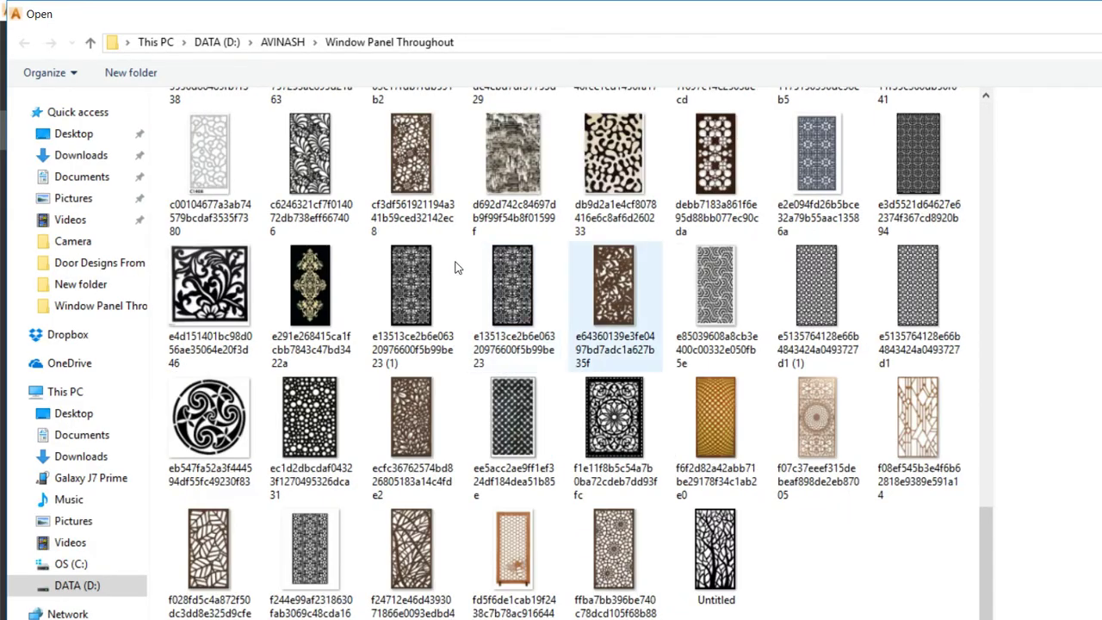
{"action": "scroll", "coordinate": [456, 268], "scroll_direction": "up", "scroll_amount": 8}
{"action": "scroll", "coordinate": [457, 263], "scroll_direction": "up", "scroll_amount": 7}
{"action": "left_click", "coordinate": [914, 409]}
{"action": "left_click", "coordinate": [809, 327]}
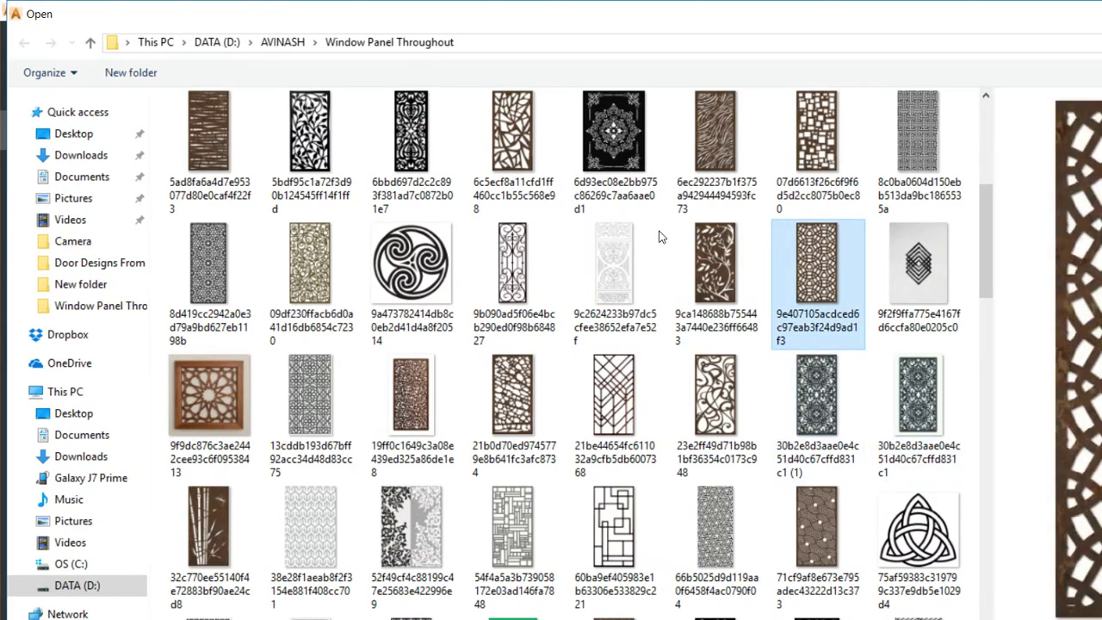
{"action": "left_click", "coordinate": [912, 387]}
{"action": "scroll", "coordinate": [709, 379], "scroll_direction": "down", "scroll_amount": 8}
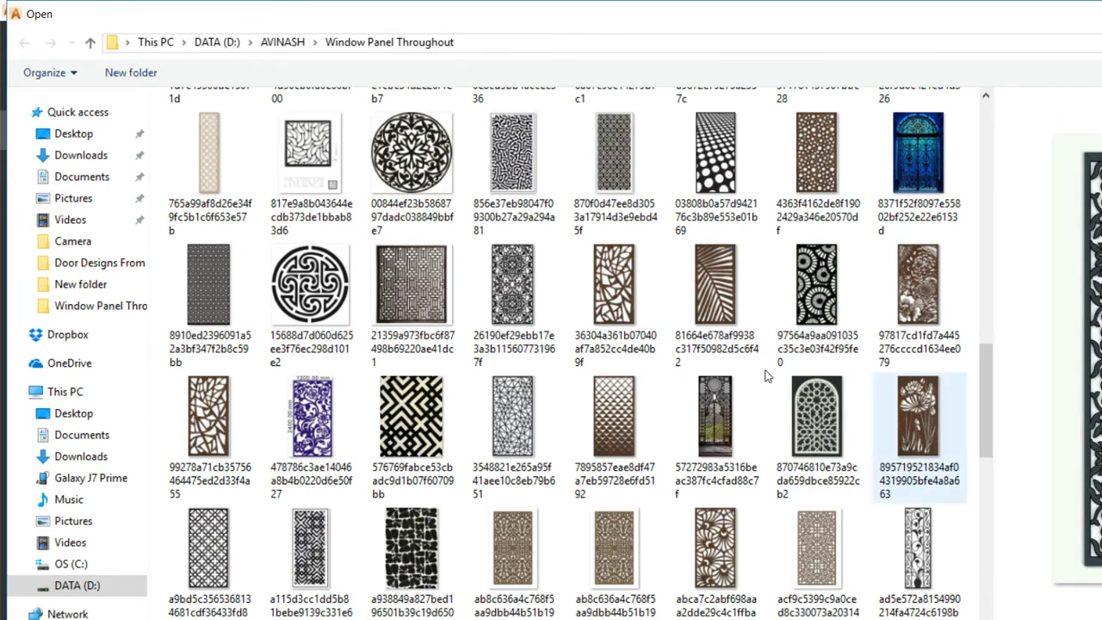
{"action": "scroll", "coordinate": [738, 370], "scroll_direction": "down", "scroll_amount": 3}
{"action": "left_click", "coordinate": [817, 558]}
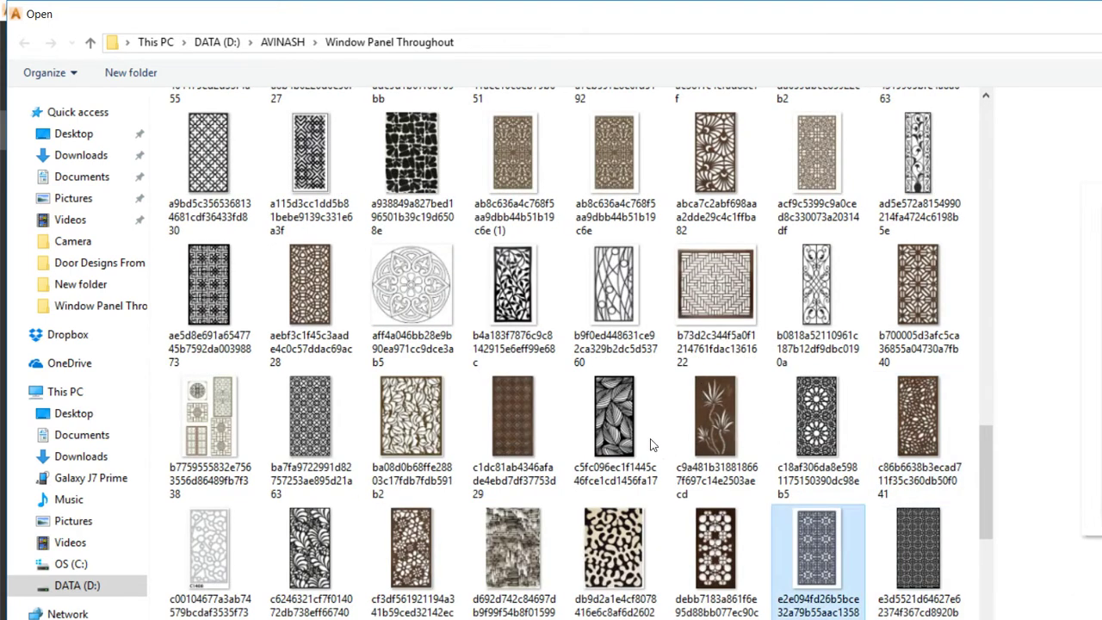
{"action": "left_click", "coordinate": [898, 554]}
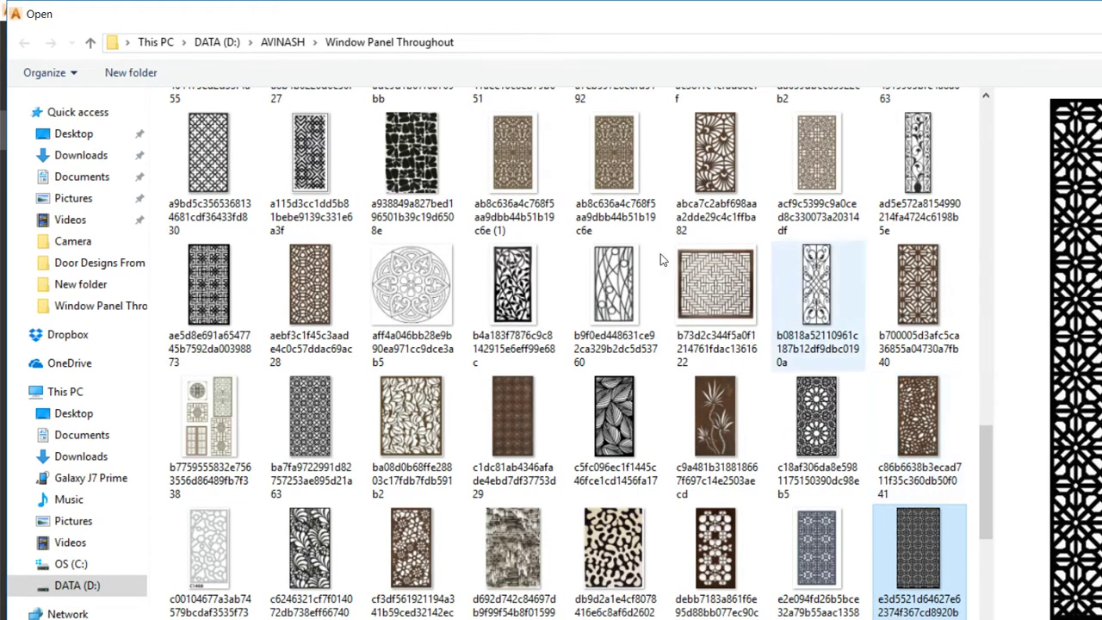
{"action": "left_click", "coordinate": [510, 258]}
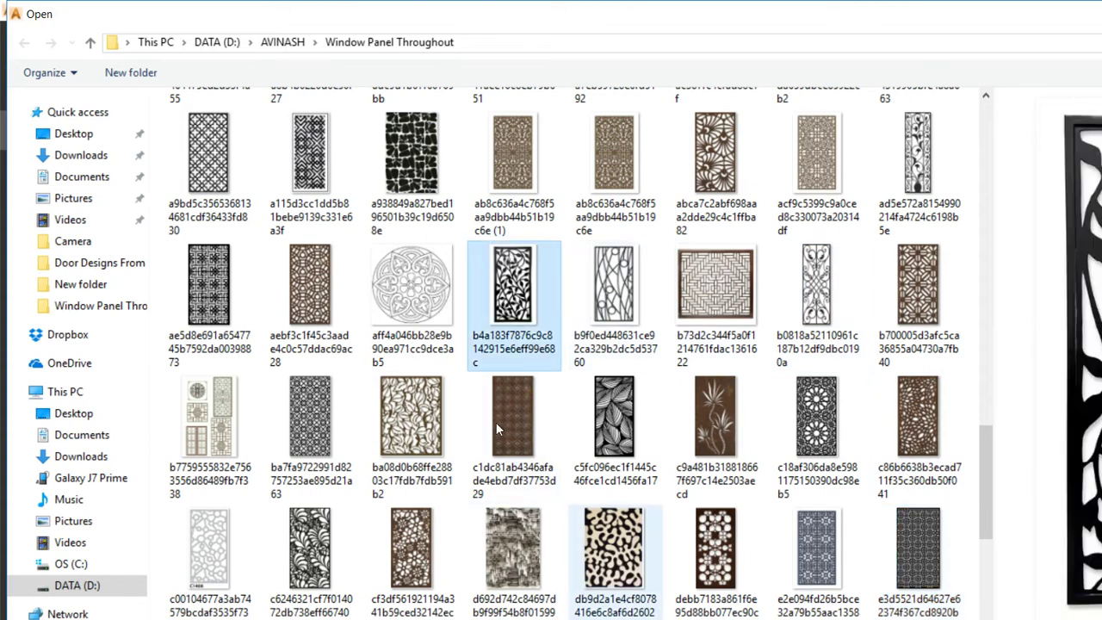
Open the panel image 97564a9aa091035c35c3e03f42f95fe0 as a model 600 mm high and 300 mm wide
{"action": "scroll", "coordinate": [546, 340], "scroll_direction": "up", "scroll_amount": 3}
{"action": "key", "text": "Right"}
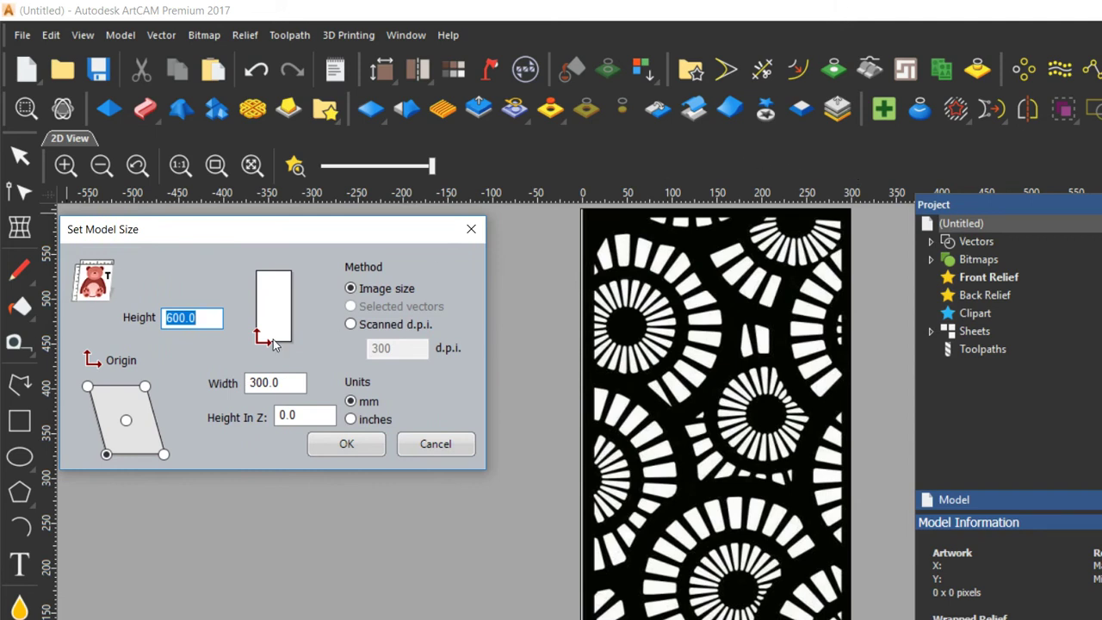
{"action": "left_click", "coordinate": [346, 443]}
{"action": "left_click_drag", "start_coordinate": [791, 187], "coordinate": [234, 171]}
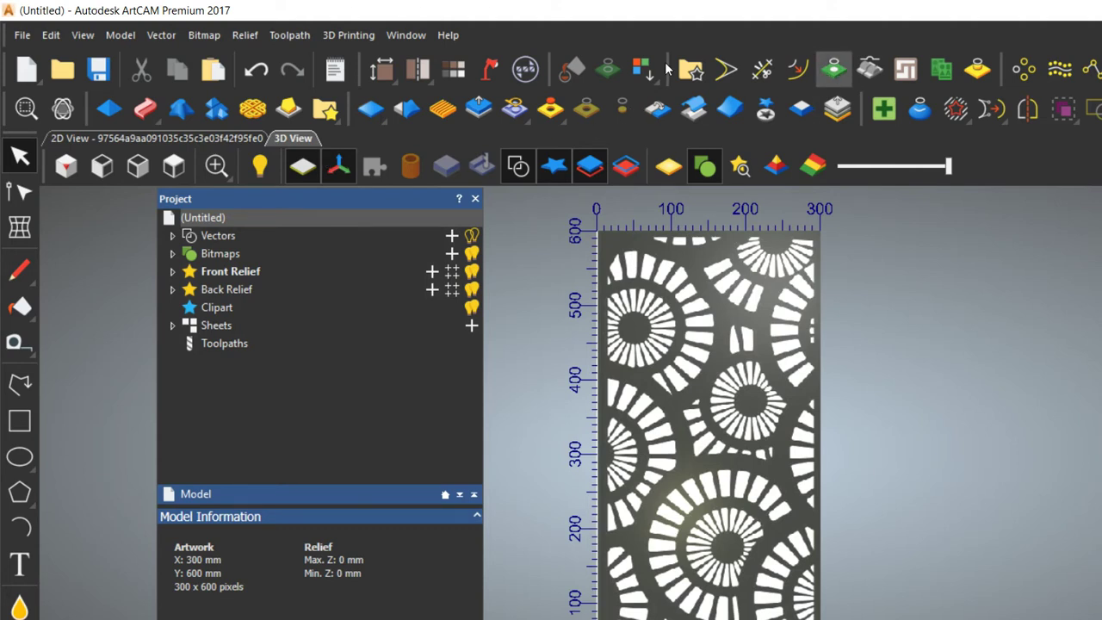
Reduce the panel image to 2 colours and create boundary vectors from the bitmap
{"action": "left_click", "coordinate": [833, 68]}
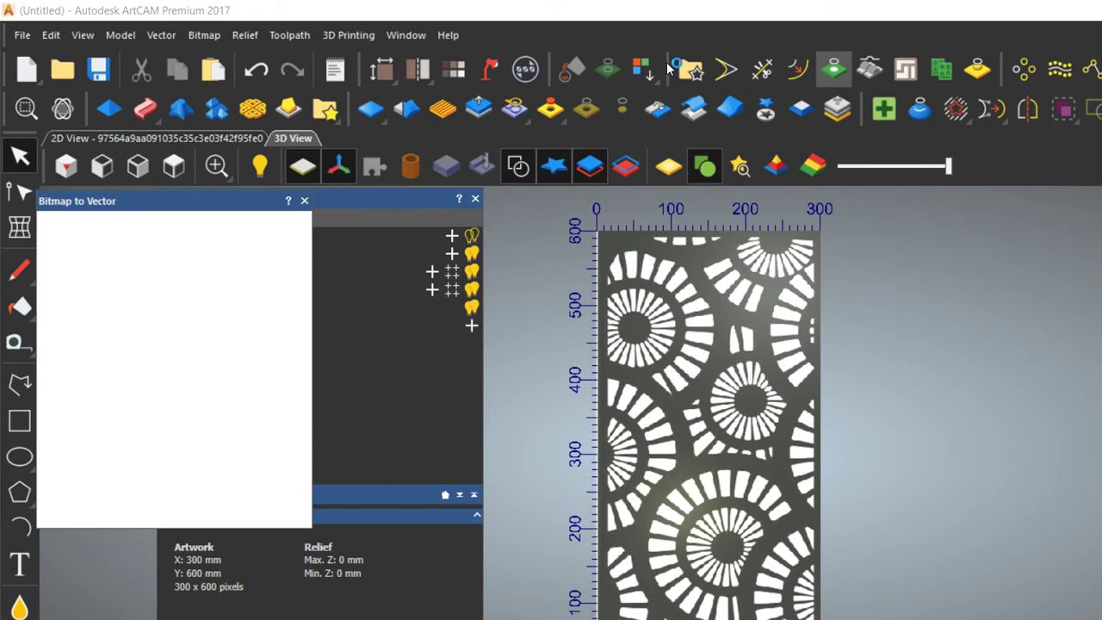
{"action": "left_click_drag", "start_coordinate": [172, 201], "coordinate": [807, 194]}
{"action": "left_click", "coordinate": [905, 290]}
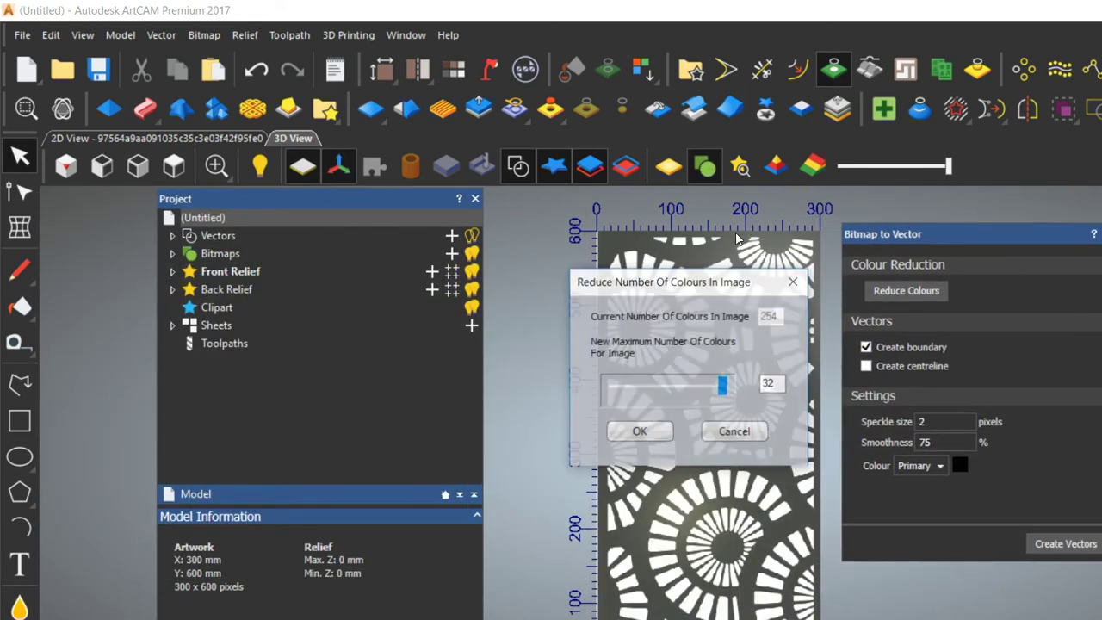
{"action": "left_click_drag", "start_coordinate": [579, 309], "coordinate": [488, 311]}
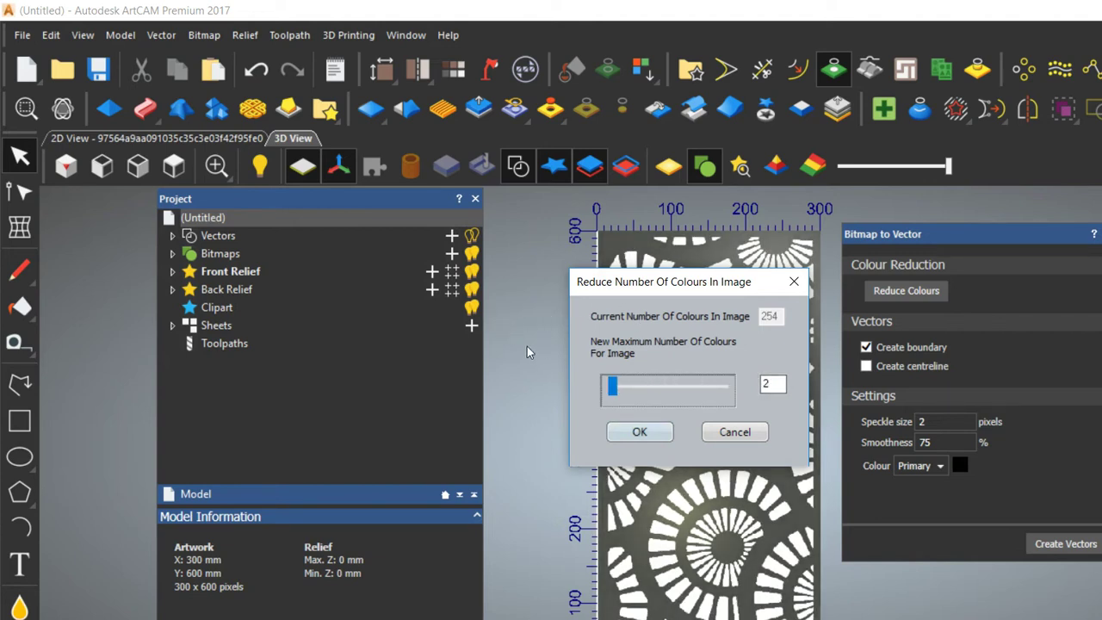
{"action": "key", "text": "Return"}
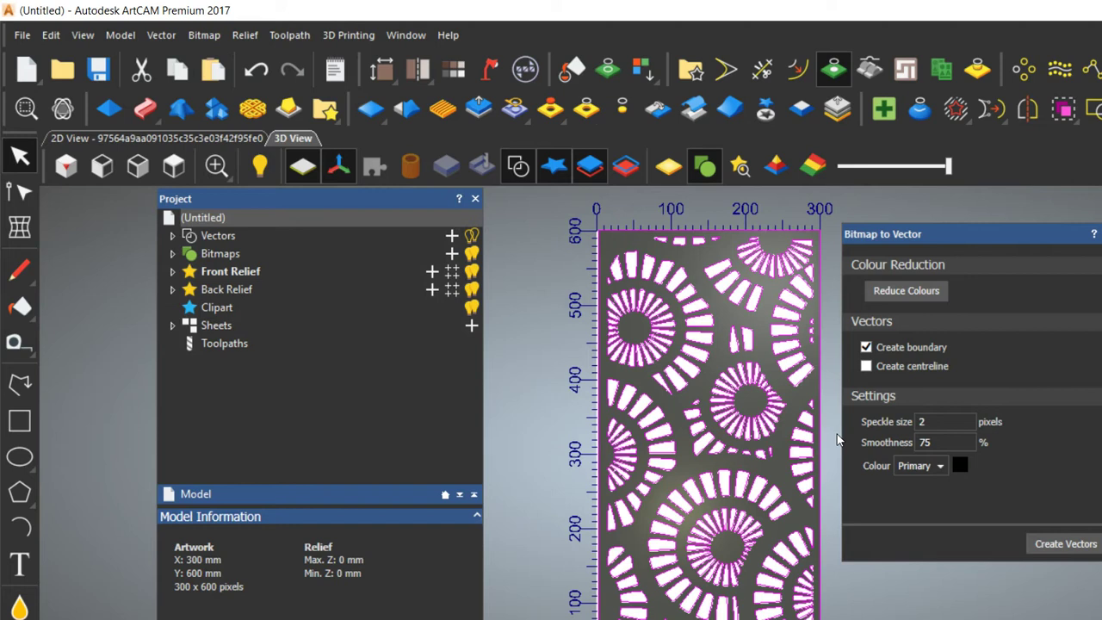
Fade out the bitmap completely and clear the view to inspect the traced vector outlines
{"action": "scroll", "coordinate": [561, 369], "scroll_direction": "up", "scroll_amount": 2}
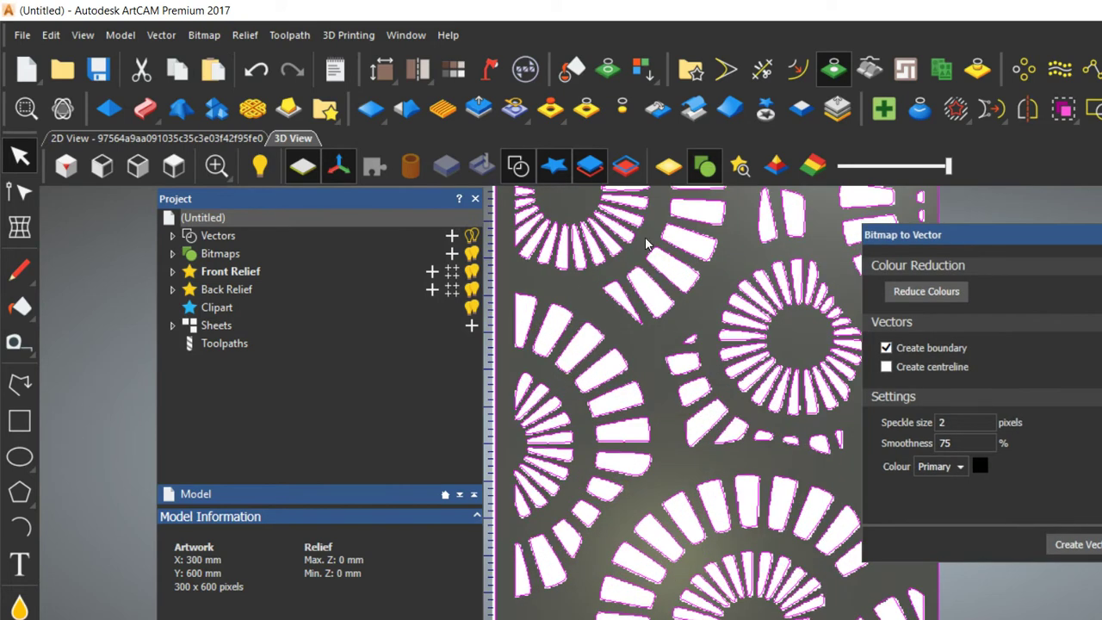
{"action": "left_click_drag", "start_coordinate": [250, 198], "coordinate": [131, 192]}
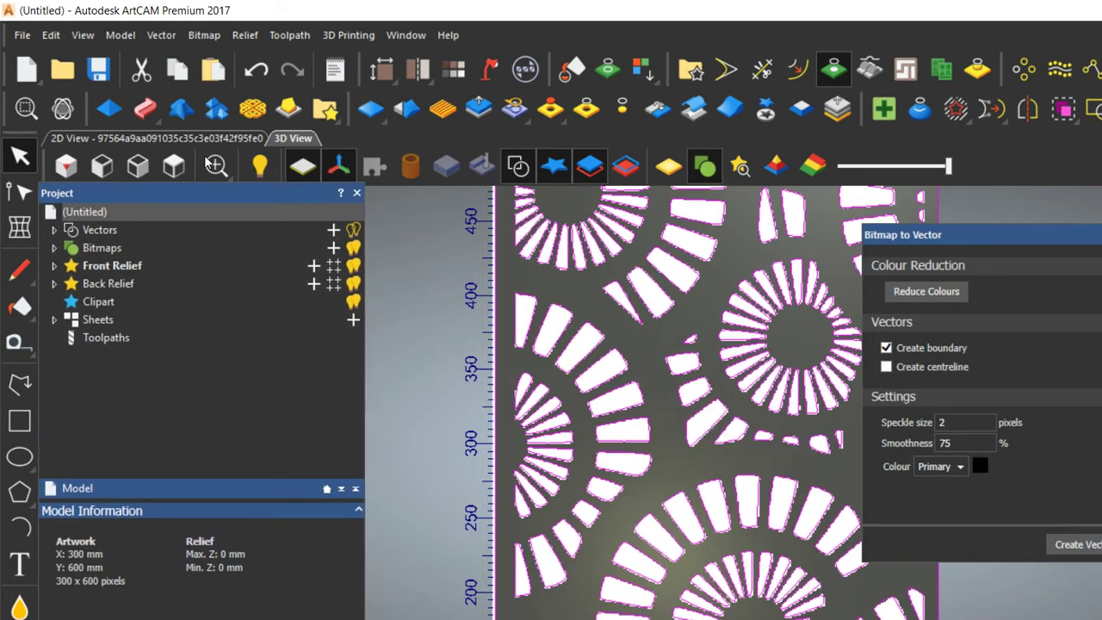
{"action": "left_click_drag", "start_coordinate": [948, 166], "coordinate": [837, 166]}
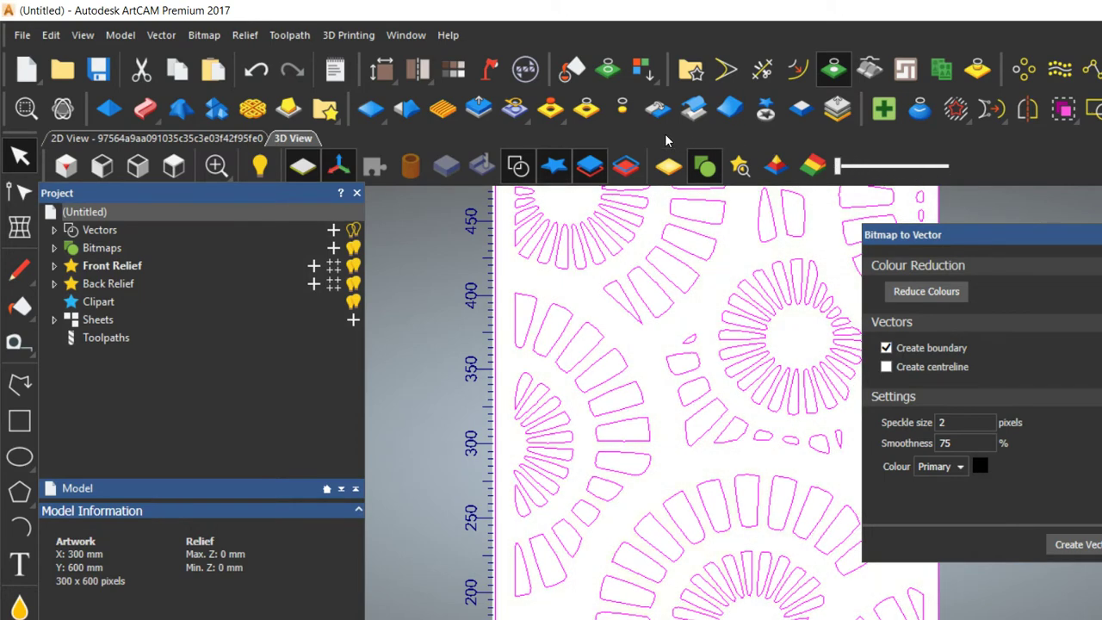
{"action": "left_click_drag", "start_coordinate": [981, 234], "coordinate": [1101, 225]}
{"action": "left_click_drag", "start_coordinate": [918, 189], "coordinate": [922, 192]}
{"action": "scroll", "coordinate": [592, 340], "scroll_direction": "down", "scroll_amount": 2}
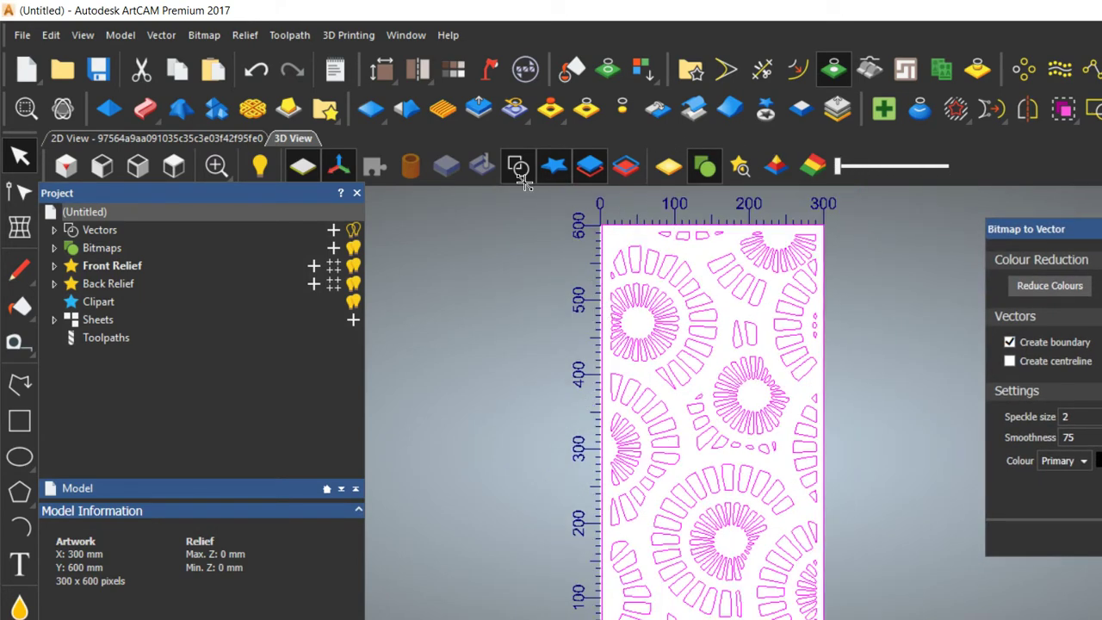
Group all the traced panel vectors and cut the group from the model
{"action": "right_click", "coordinate": [560, 259]}
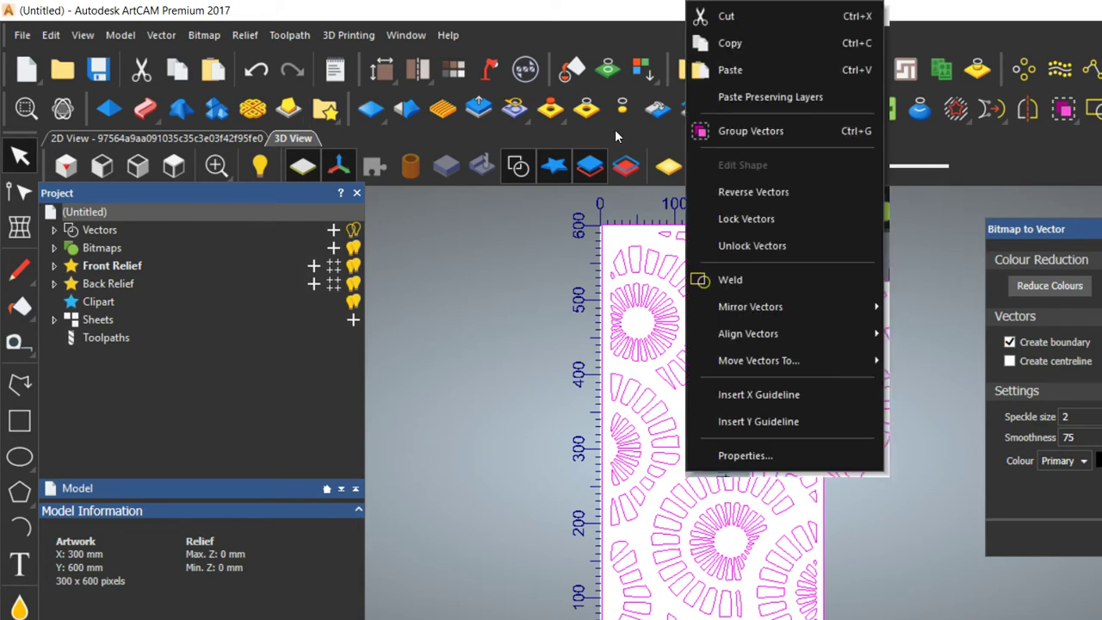
{"action": "left_click", "coordinate": [616, 128]}
{"action": "right_click", "coordinate": [493, 234]}
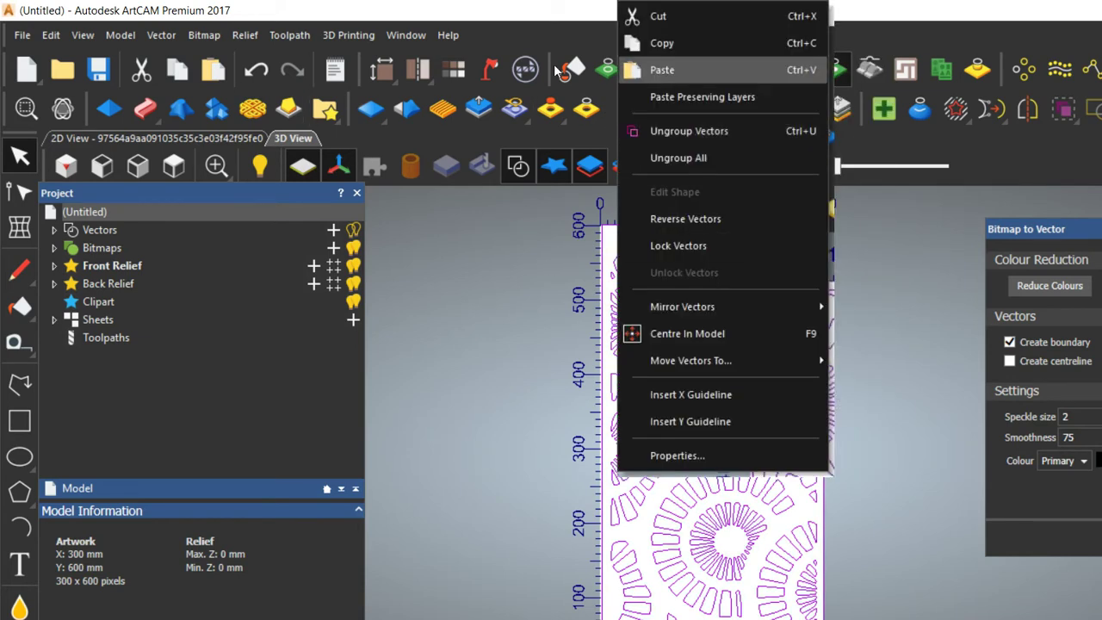
{"action": "left_click", "coordinate": [658, 17]}
Create a new model 1219.2 mm wide and 2438.4 mm high and paste the grouped panel vectors into it
{"action": "left_click", "coordinate": [26, 69]}
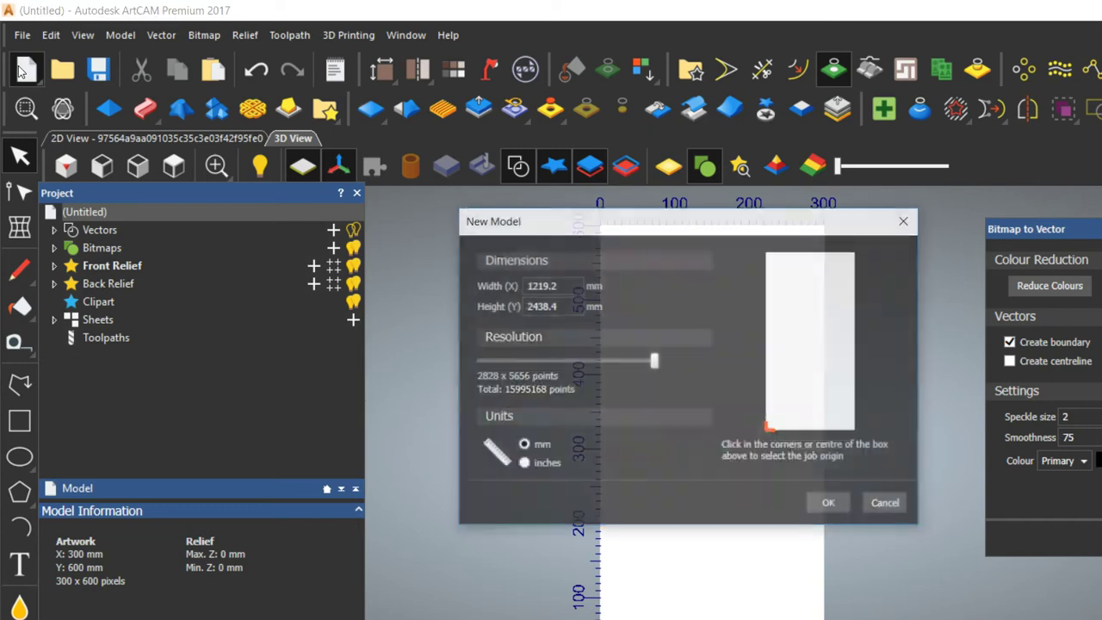
{"action": "left_click", "coordinate": [524, 463]}
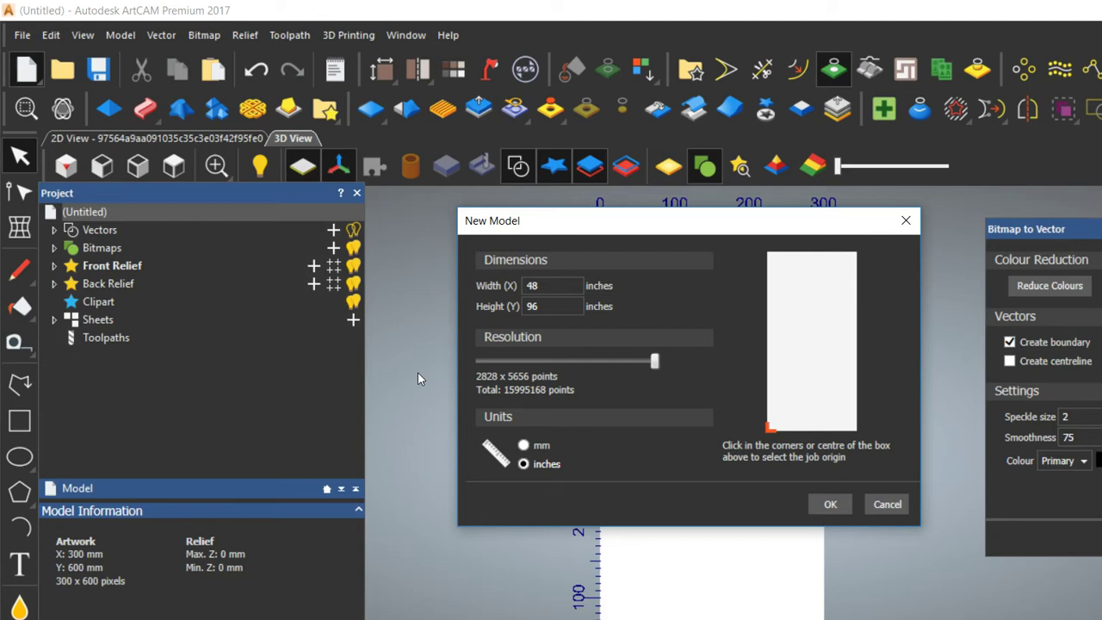
{"action": "key", "text": "shift+Tab"}
{"action": "key", "text": "shift+Tab"}
{"action": "key", "text": "shift+Tab"}
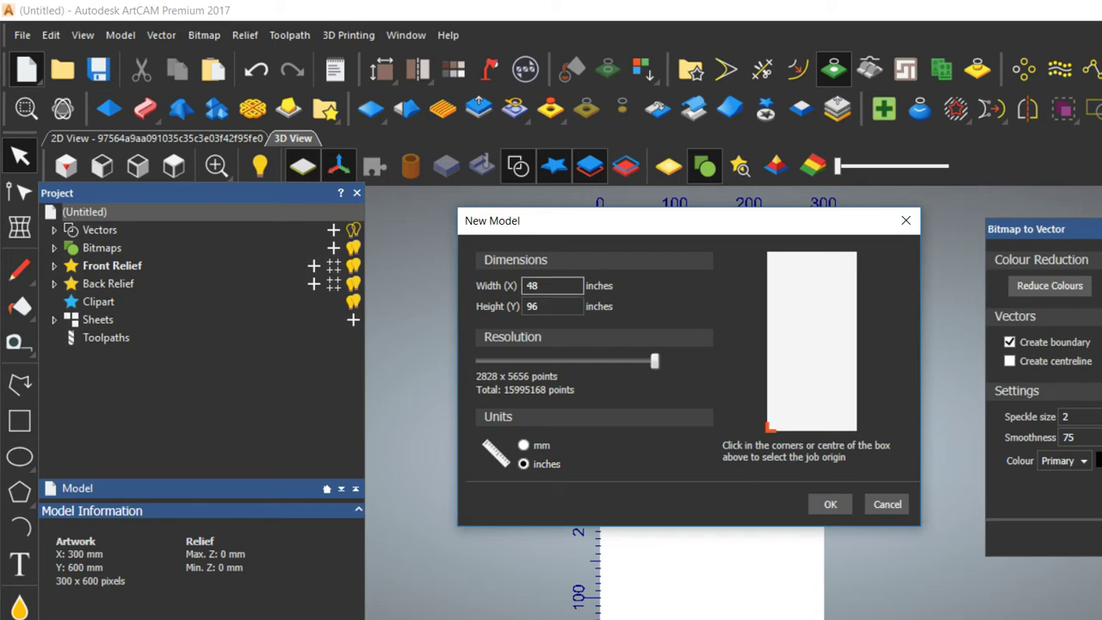
{"action": "key", "text": "Tab"}
{"action": "key", "text": "Tab"}
{"action": "key", "text": "Tab"}
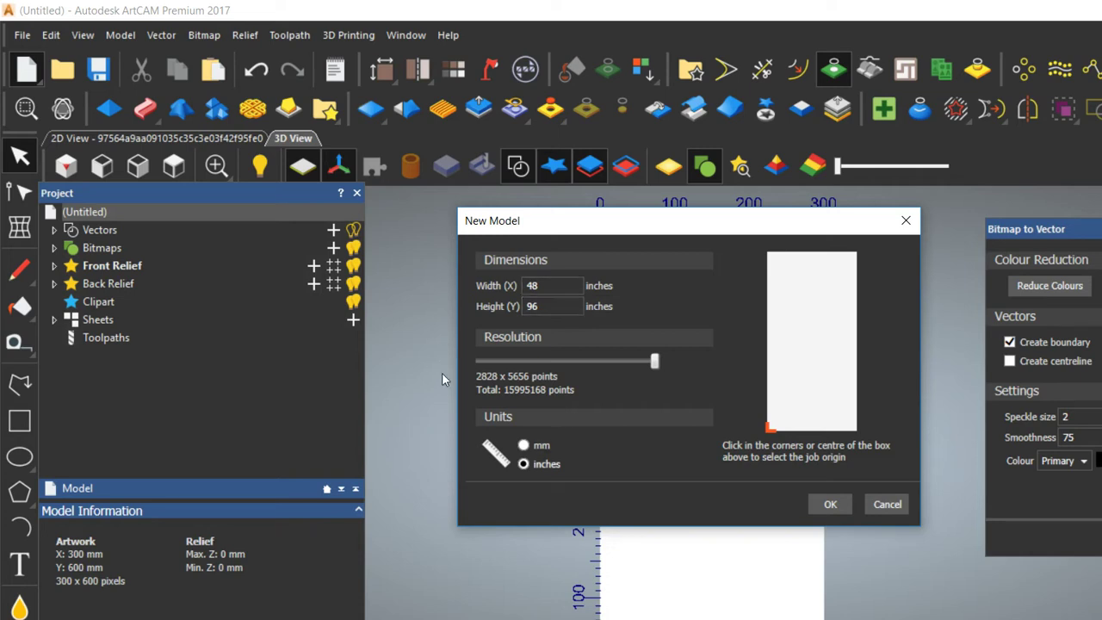
{"action": "key", "text": "Up"}
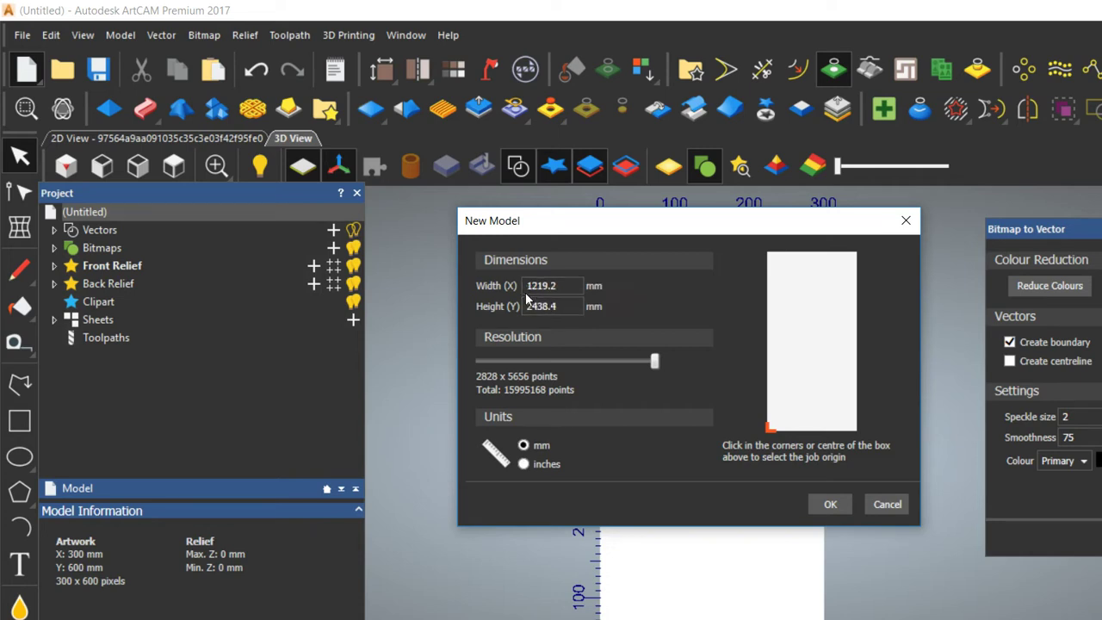
{"action": "key", "text": "shift+Tab"}
{"action": "key", "text": "Return"}
{"action": "key", "text": "n"}
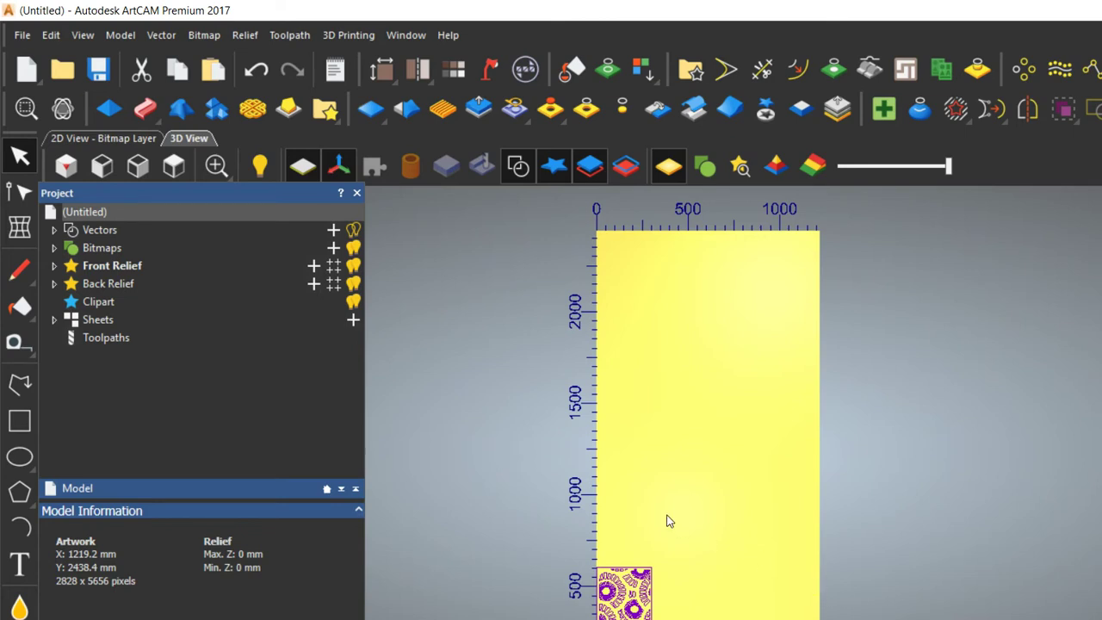
Move the pasted panel group up the sheet and enlarge it to about 981 mm wide and 2251 mm high
{"action": "key", "text": "t"}
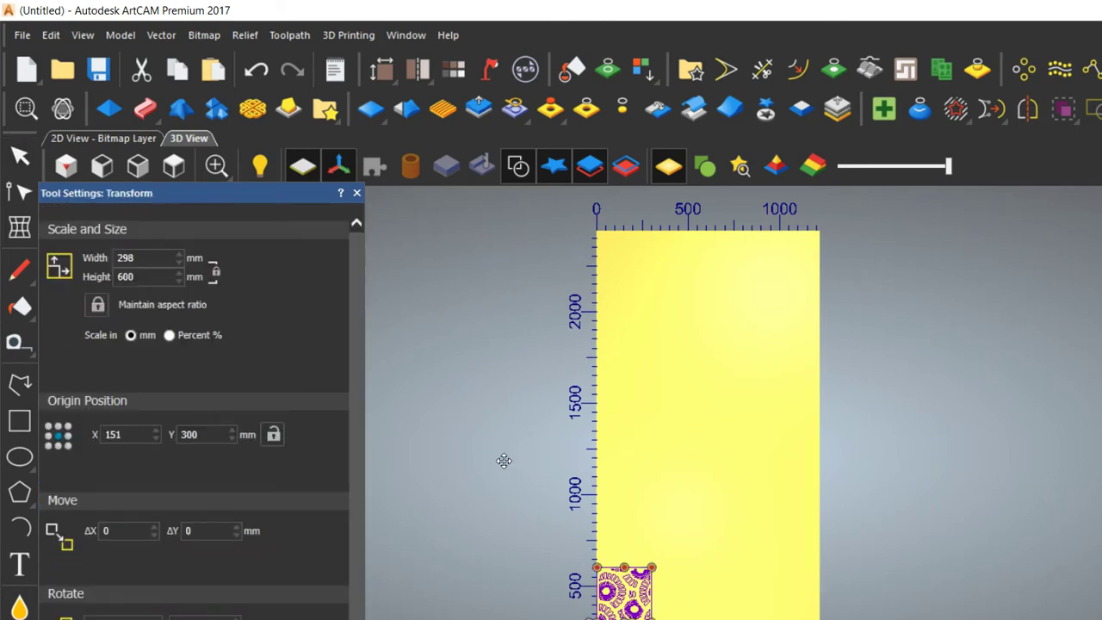
{"action": "left_click_drag", "start_coordinate": [502, 465], "coordinate": [578, 293]}
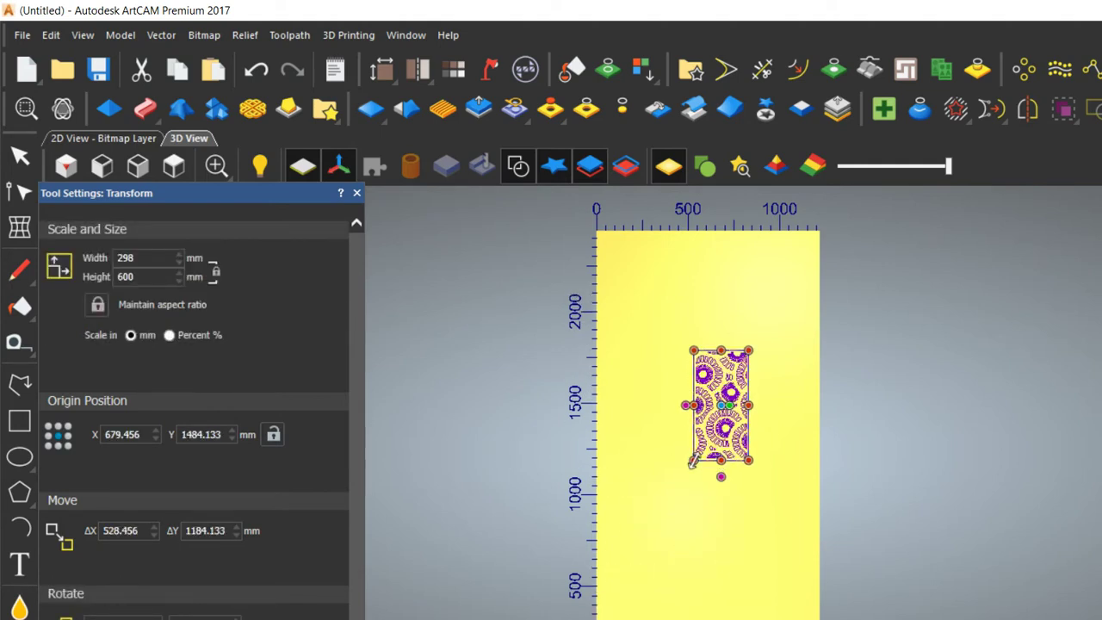
{"action": "left_click_drag", "start_coordinate": [692, 460], "coordinate": [624, 600]}
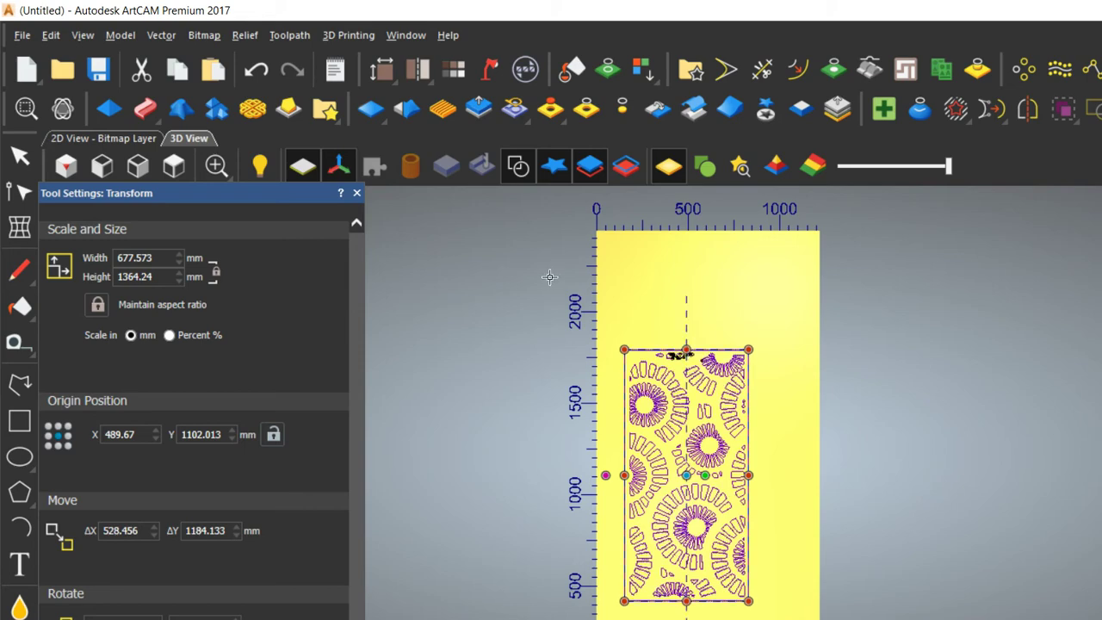
{"action": "left_click_drag", "start_coordinate": [687, 350], "coordinate": [686, 268]}
{"action": "left_click_drag", "start_coordinate": [748, 475], "coordinate": [777, 475]}
{"action": "left_click_drag", "start_coordinate": [702, 437], "coordinate": [720, 397]}
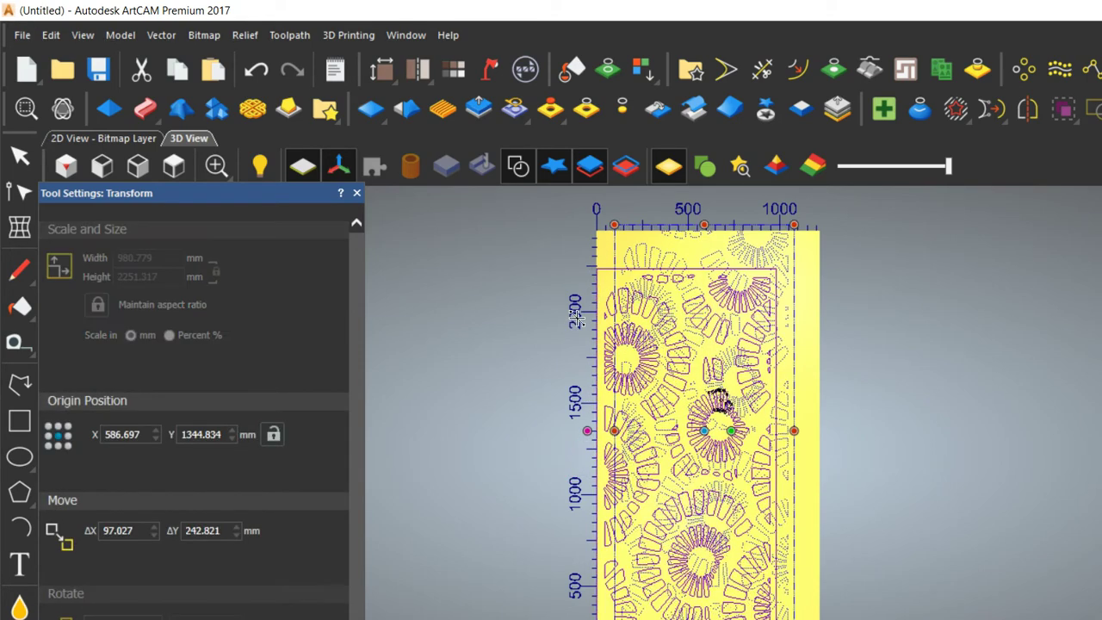
{"action": "left_click_drag", "start_coordinate": [575, 316], "coordinate": [573, 326]}
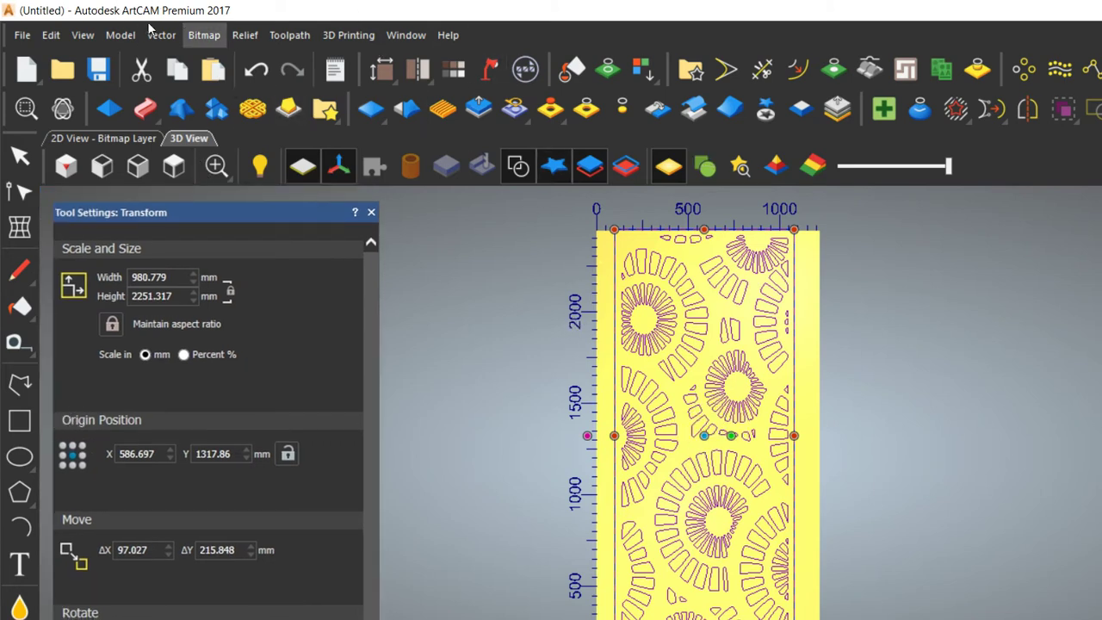
Centre the enlarged panel group in the model and finish the transform
{"action": "left_click", "coordinate": [161, 34]}
{"action": "mouse_move", "coordinate": [339, 234]}
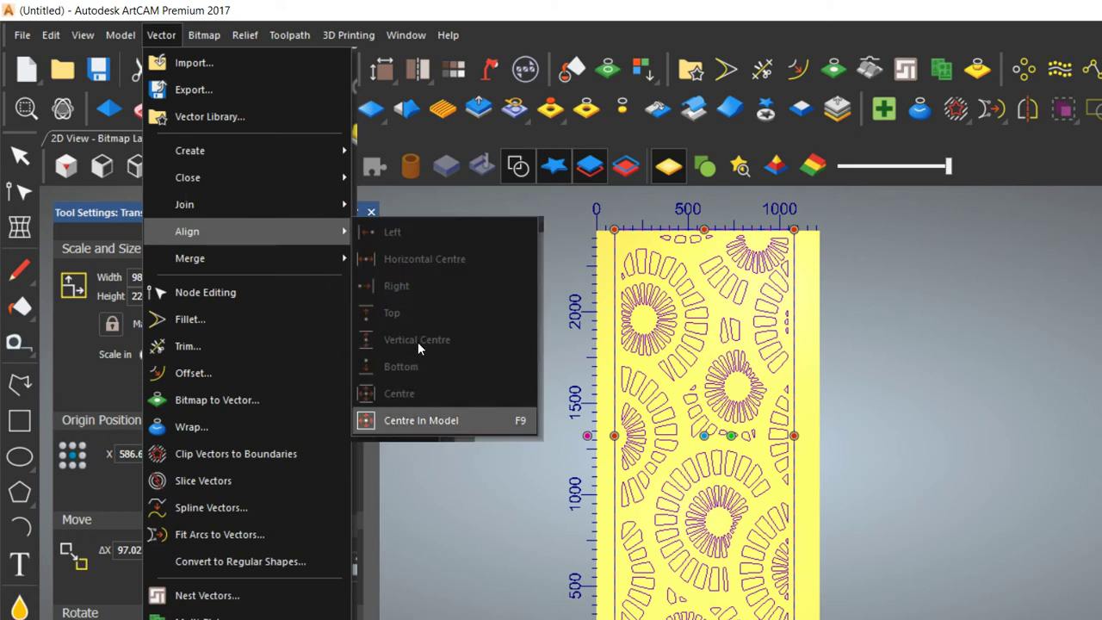
{"action": "key", "text": "Return"}
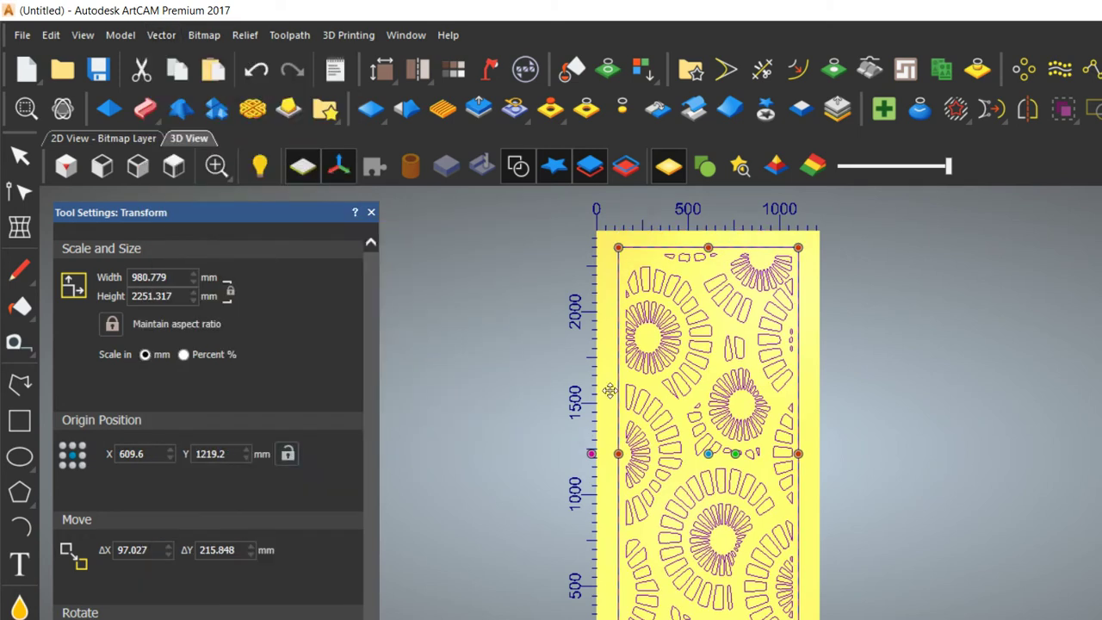
{"action": "scroll", "coordinate": [507, 528], "scroll_direction": "up", "scroll_amount": 4}
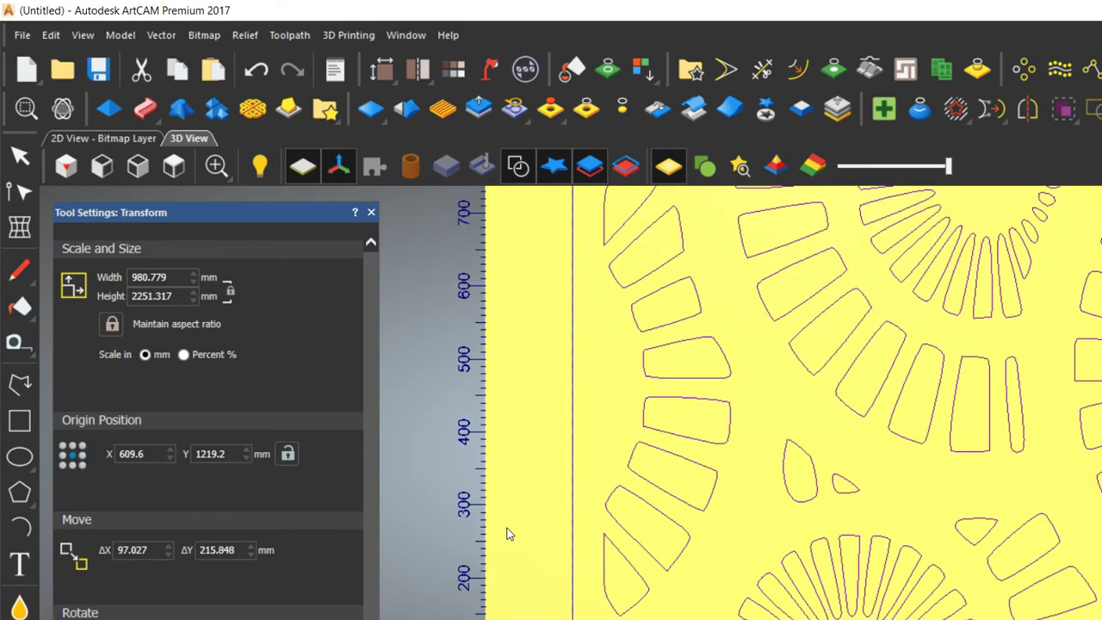
{"action": "key", "text": "Escape"}
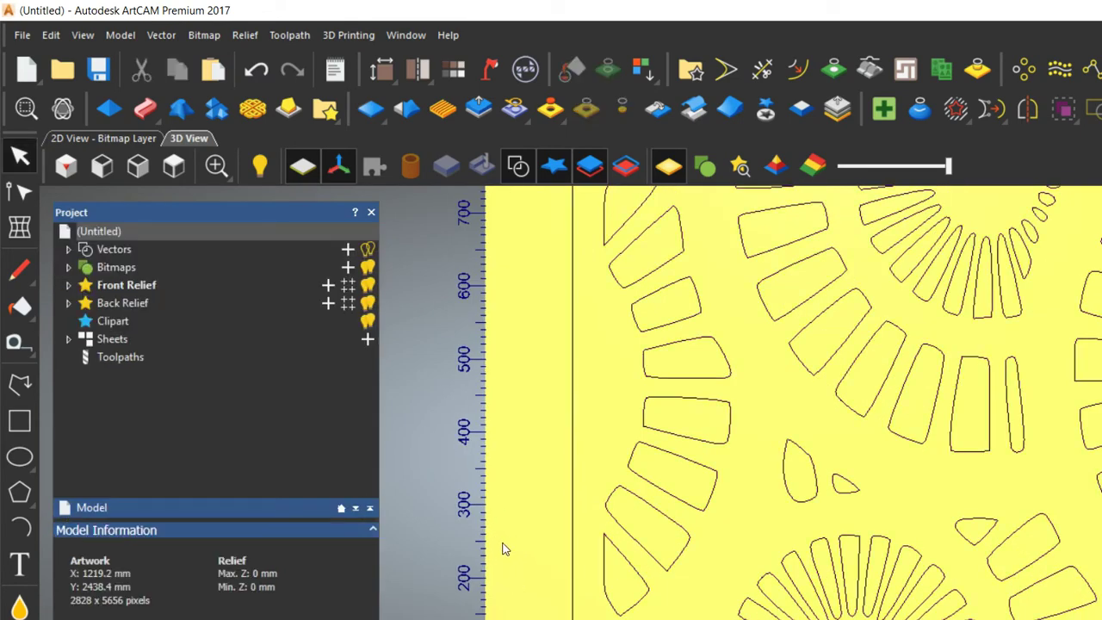
Ungroup all the panel vectors and delete the rectangular border around the pattern
{"action": "scroll", "coordinate": [522, 539], "scroll_direction": "down", "scroll_amount": 5}
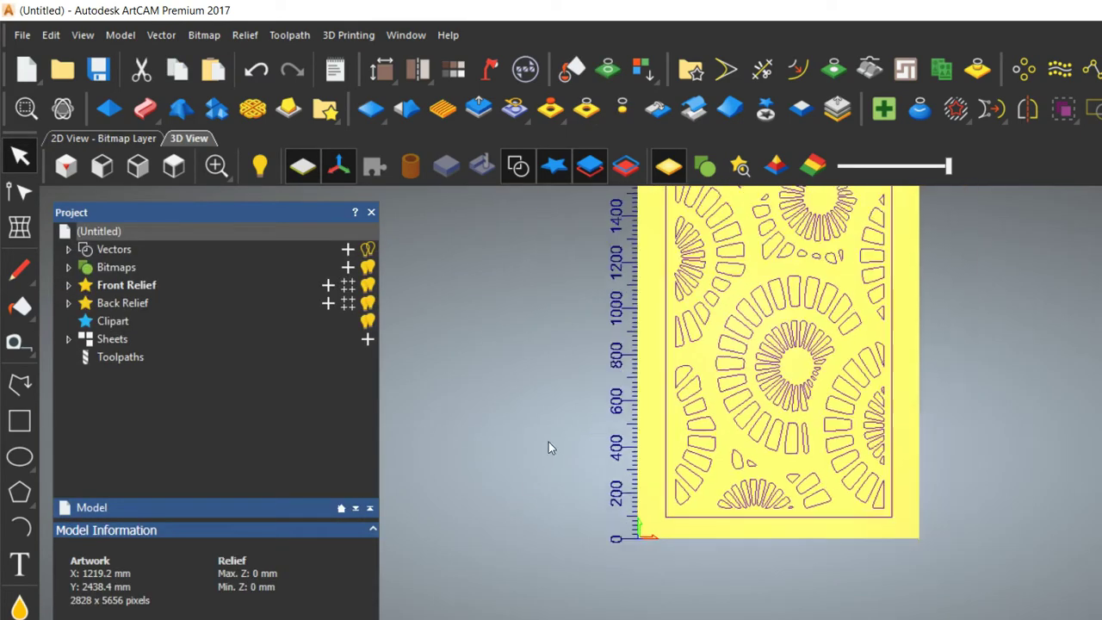
{"action": "scroll", "coordinate": [631, 216], "scroll_direction": "up", "scroll_amount": 1}
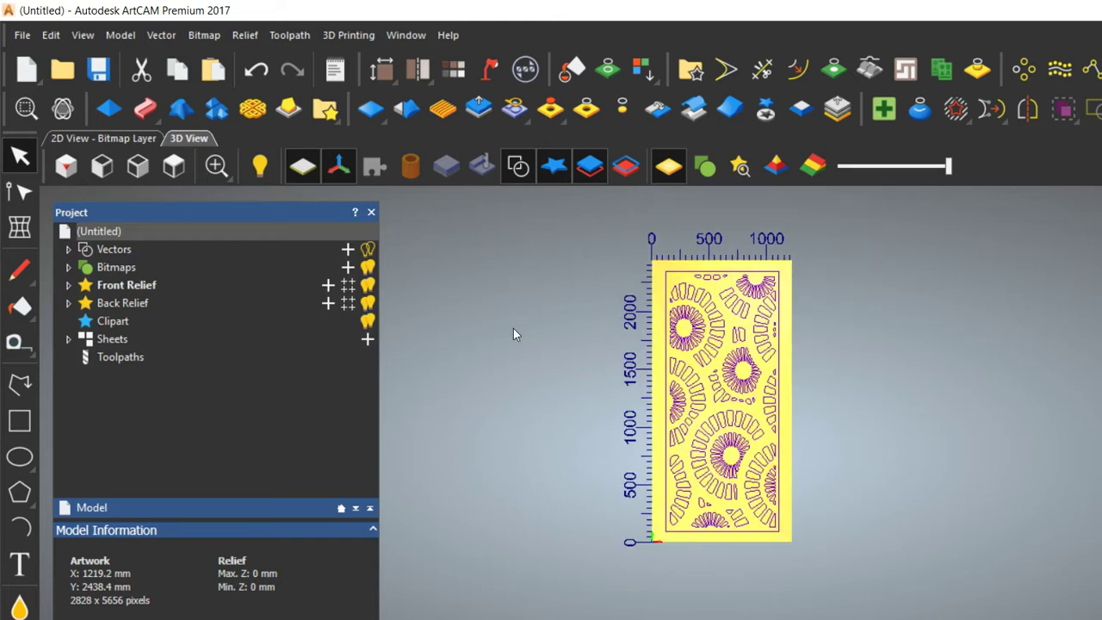
{"action": "scroll", "coordinate": [585, 211], "scroll_direction": "up", "scroll_amount": 5}
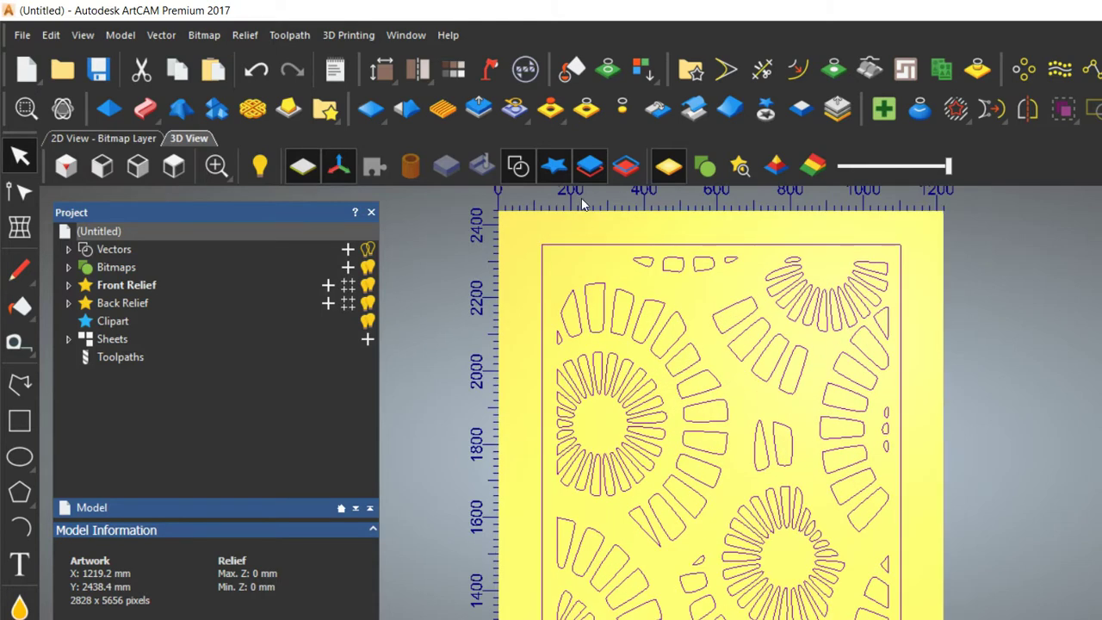
{"action": "right_click", "coordinate": [582, 204]}
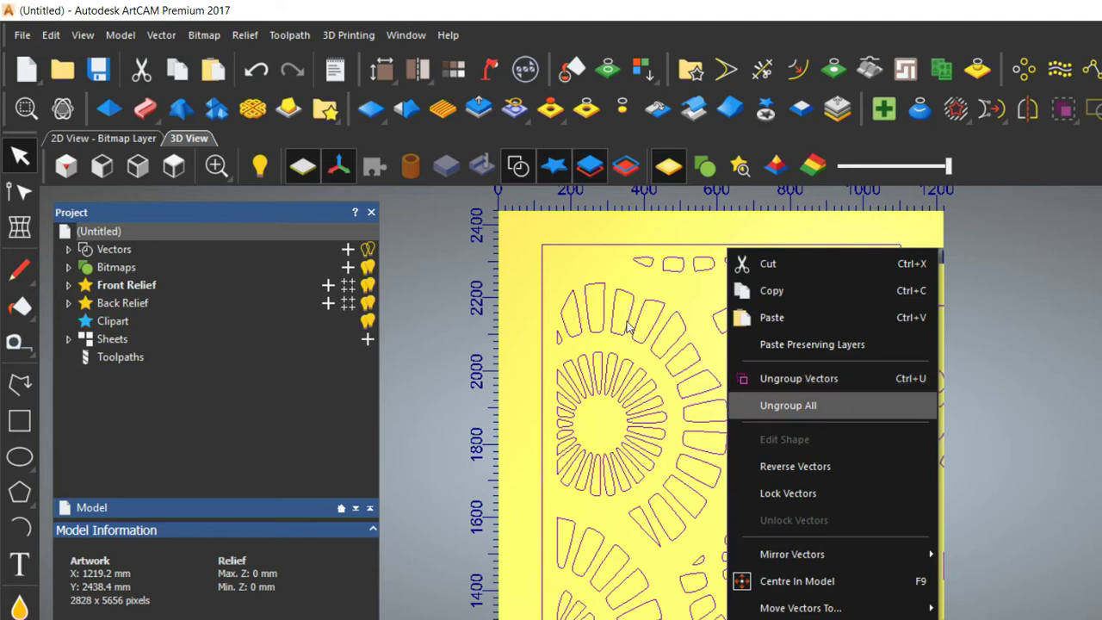
{"action": "left_click", "coordinate": [626, 321]}
{"action": "left_click", "coordinate": [605, 190]}
{"action": "left_click", "coordinate": [601, 198]}
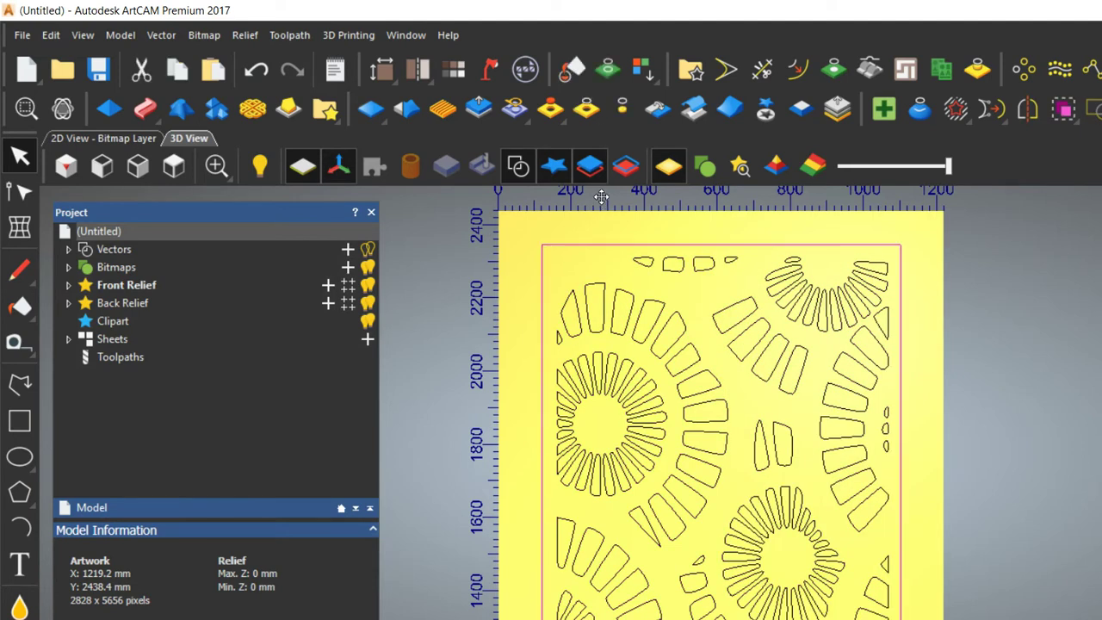
{"action": "key", "text": "Delete"}
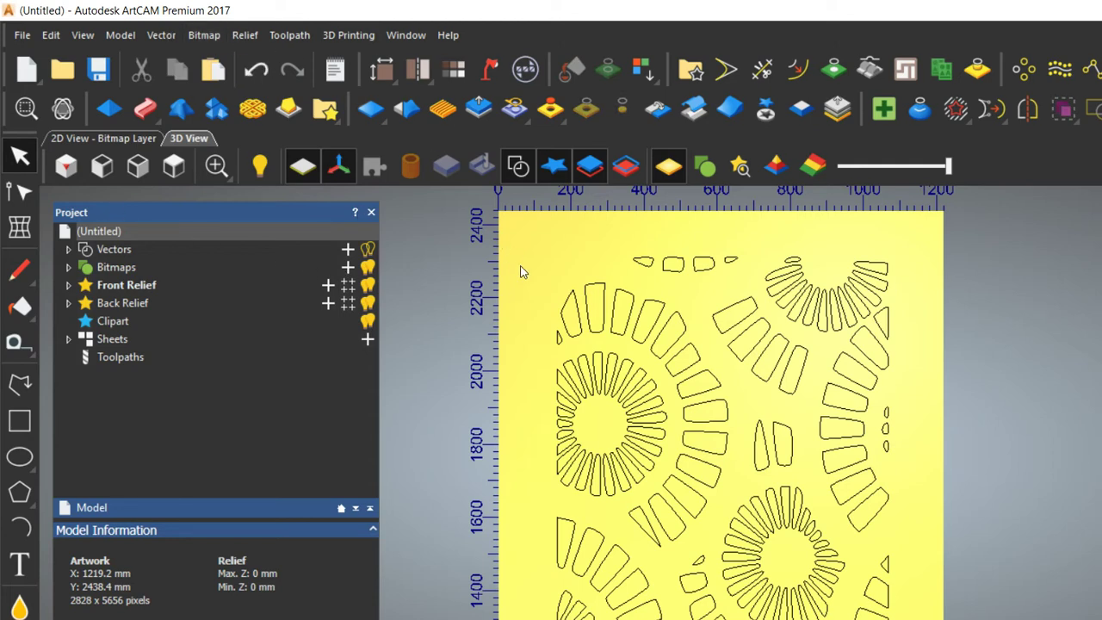
Group the remaining pattern vectors and stretch the group to about 1058 mm wide and 2276 mm high
{"action": "scroll", "coordinate": [524, 339], "scroll_direction": "down", "scroll_amount": 3}
{"action": "scroll", "coordinate": [622, 492], "scroll_direction": "up", "scroll_amount": 2}
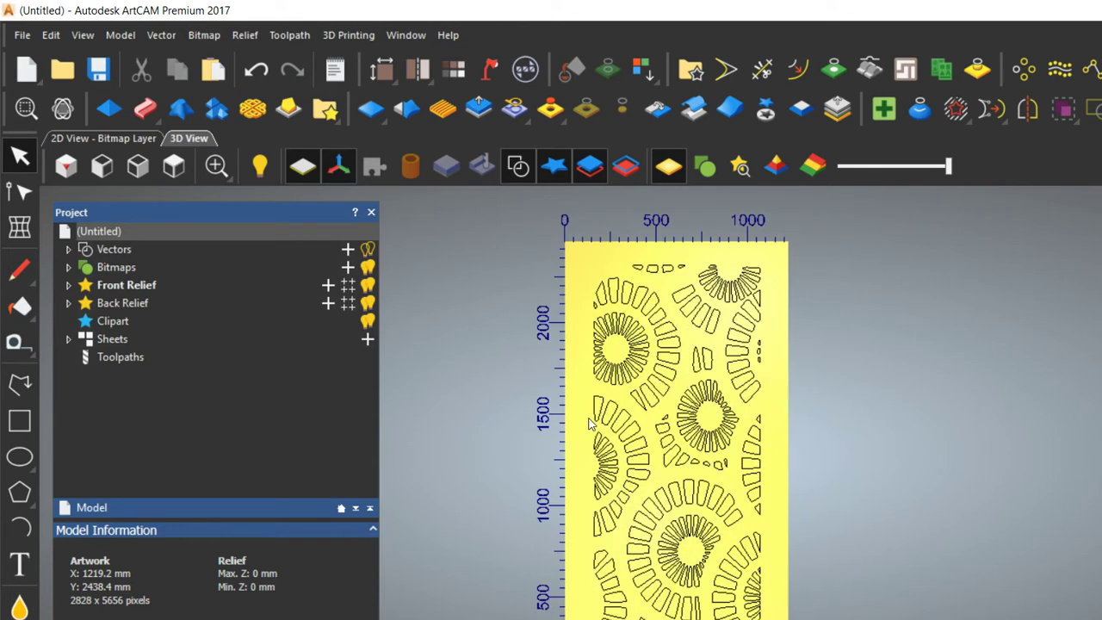
{"action": "left_click", "coordinate": [592, 425]}
{"action": "right_click", "coordinate": [591, 370]}
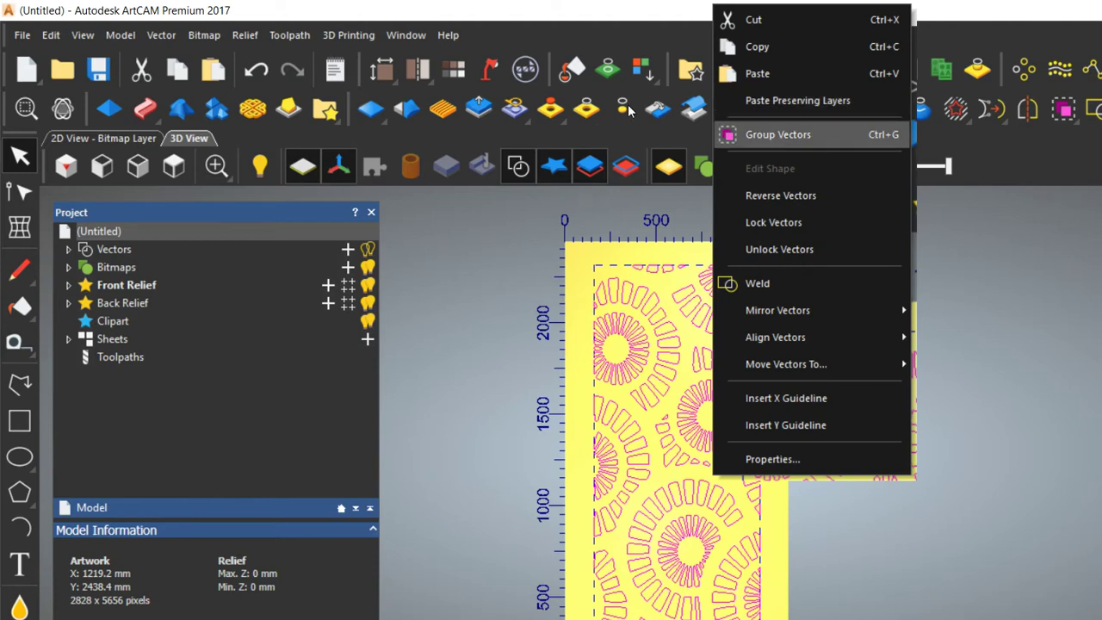
{"action": "left_click", "coordinate": [777, 135]}
{"action": "key", "text": "t"}
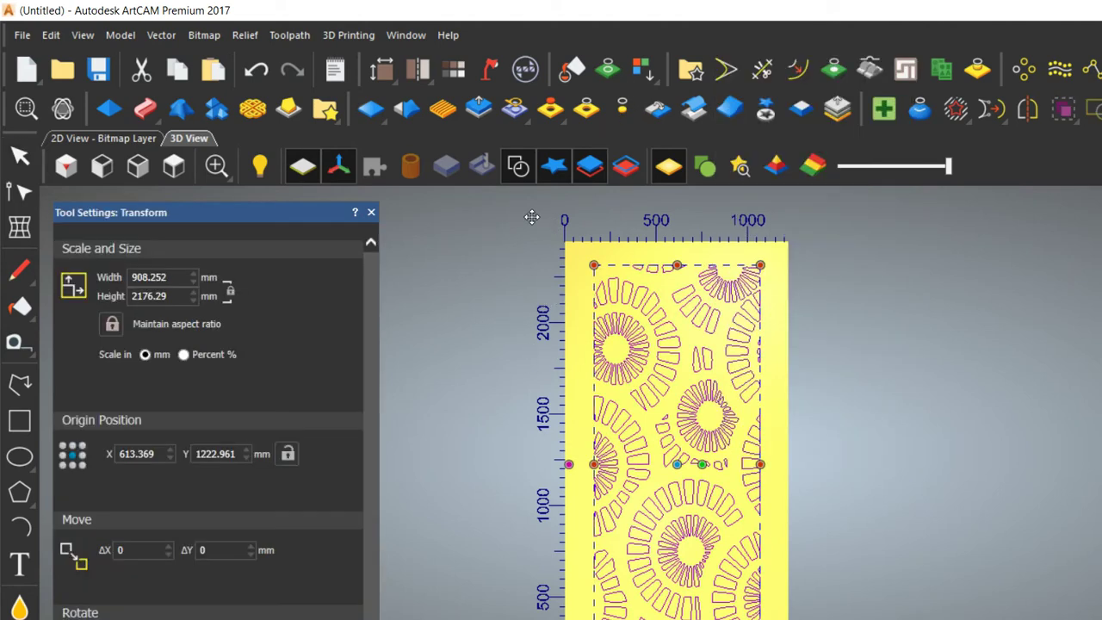
{"action": "left_click_drag", "start_coordinate": [593, 265], "coordinate": [590, 257]}
{"action": "left_click_drag", "start_coordinate": [587, 465], "coordinate": [580, 465]}
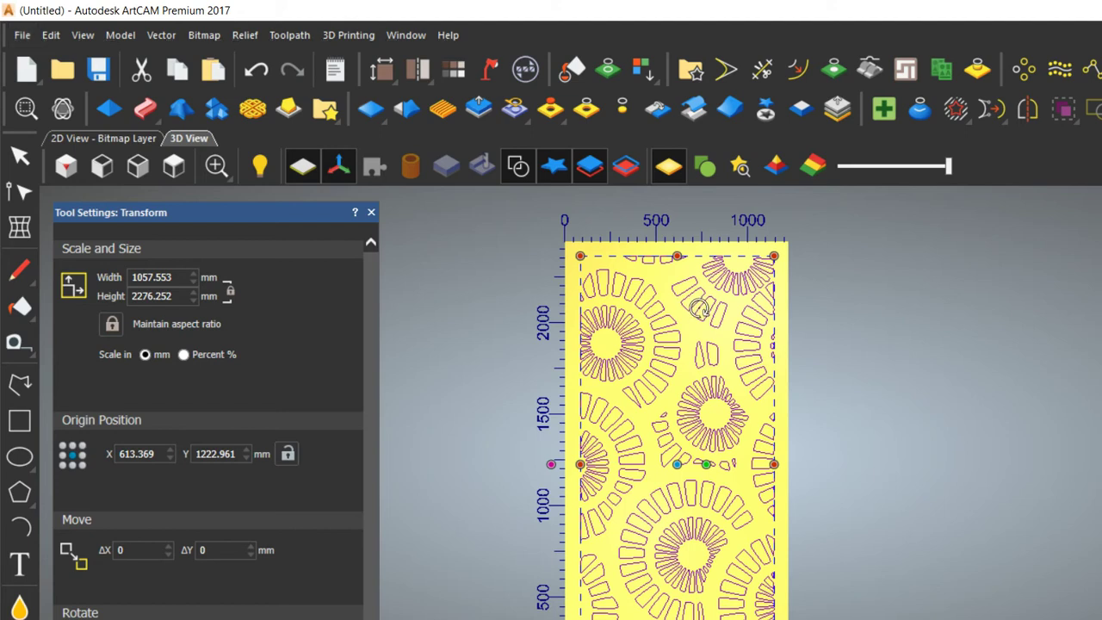
{"action": "key", "text": "Escape"}
Start a 2D profiling toolpath for all the panel vectors and open its profile type choices
{"action": "key", "text": "ctrl+a"}
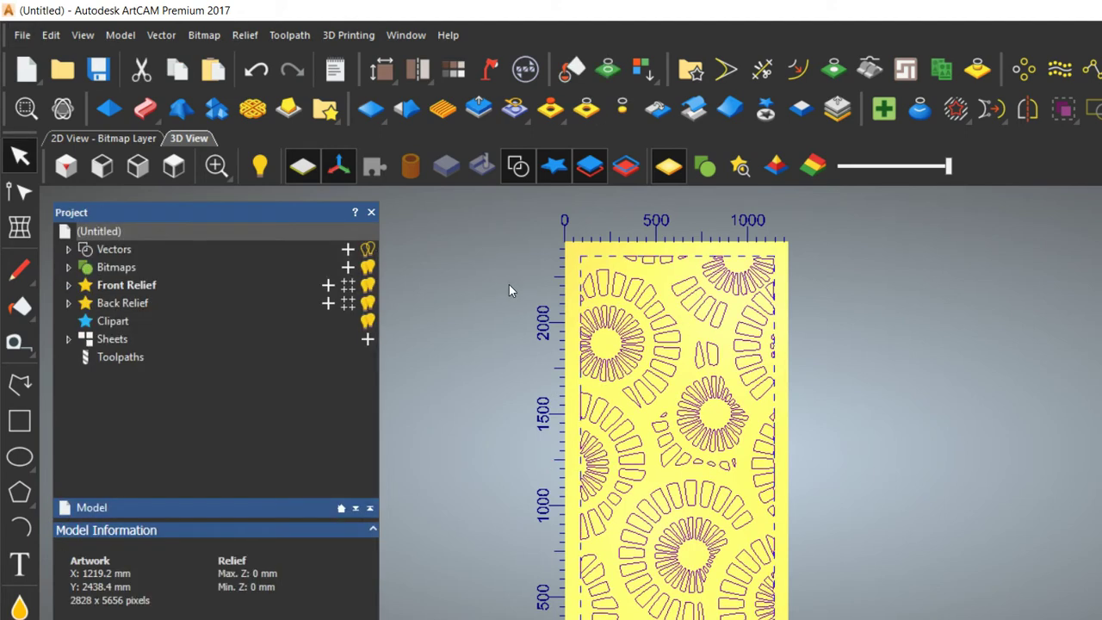
{"action": "right_click", "coordinate": [502, 289]}
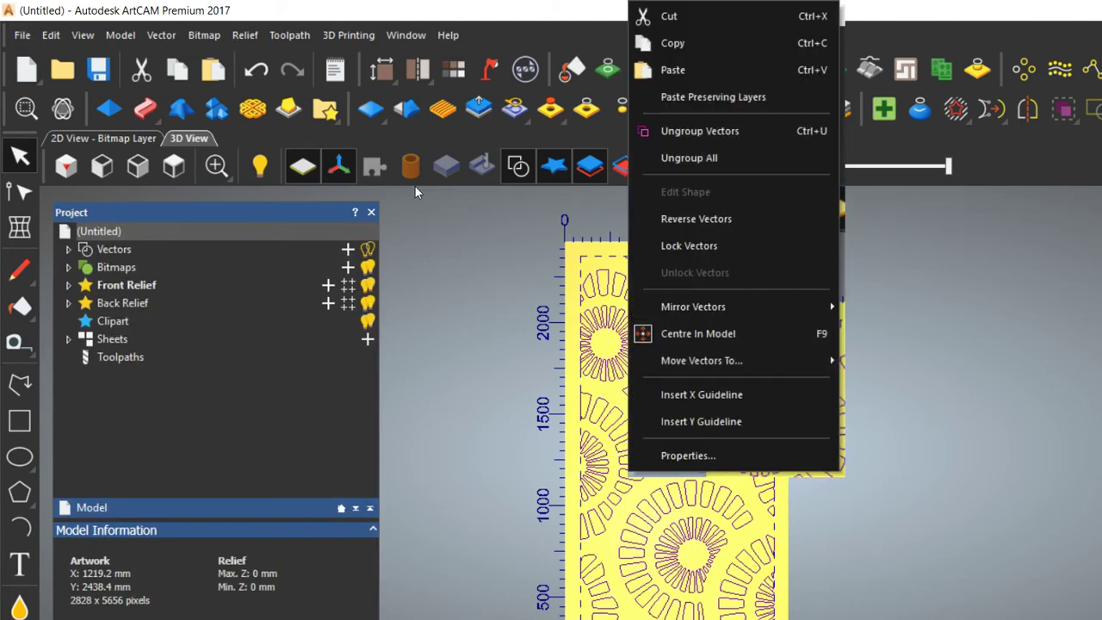
{"action": "left_click", "coordinate": [289, 35]}
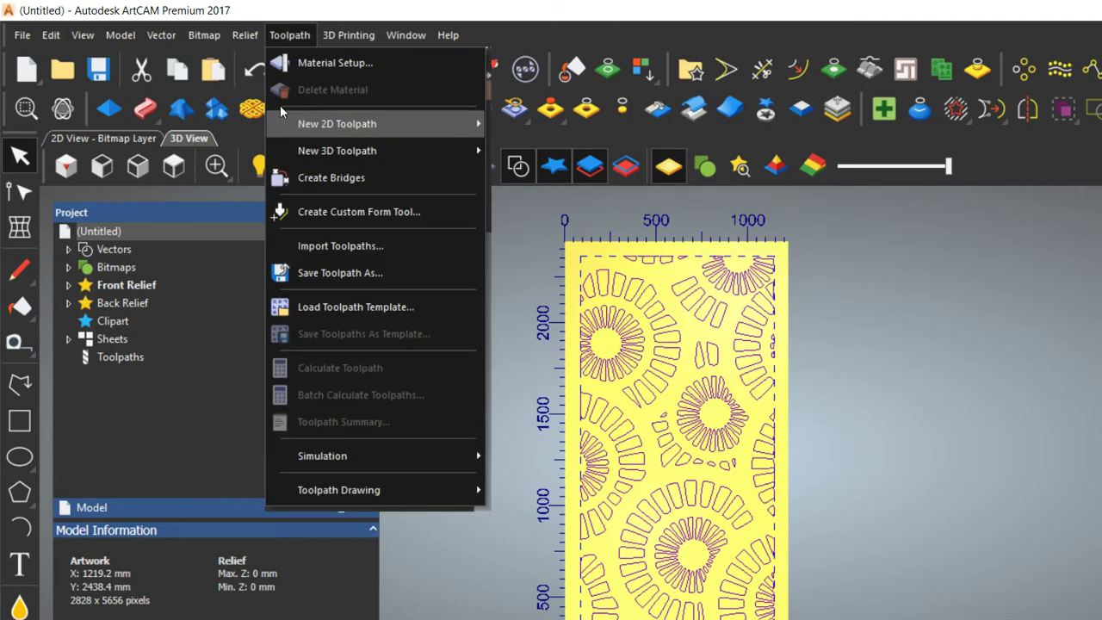
{"action": "mouse_move", "coordinate": [331, 123]}
{"action": "left_click", "coordinate": [500, 123]}
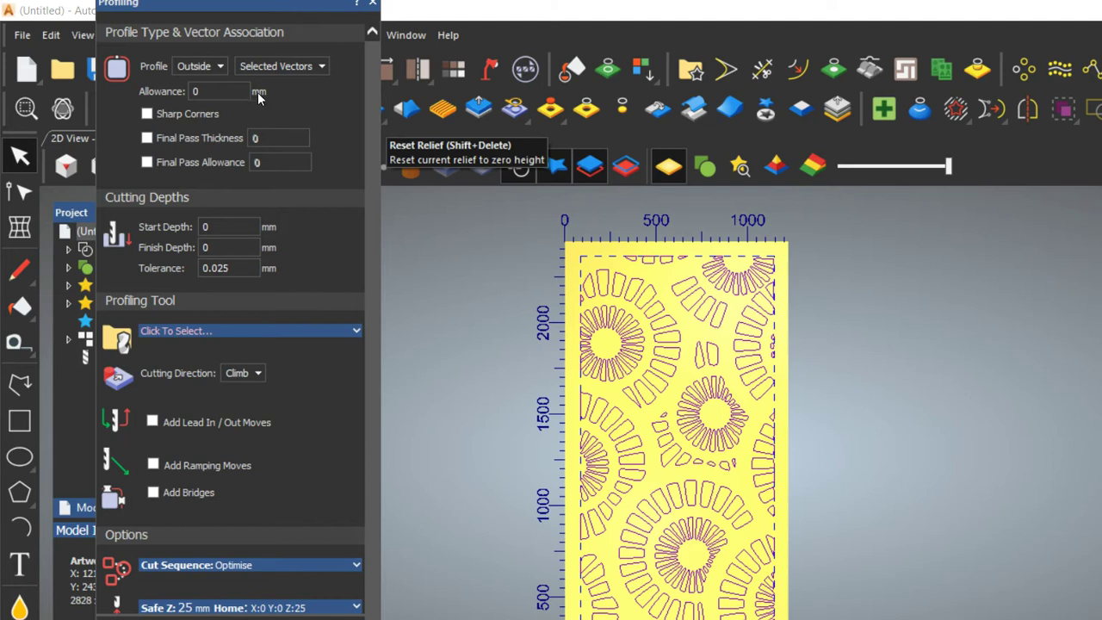
{"action": "left_click", "coordinate": [183, 65]}
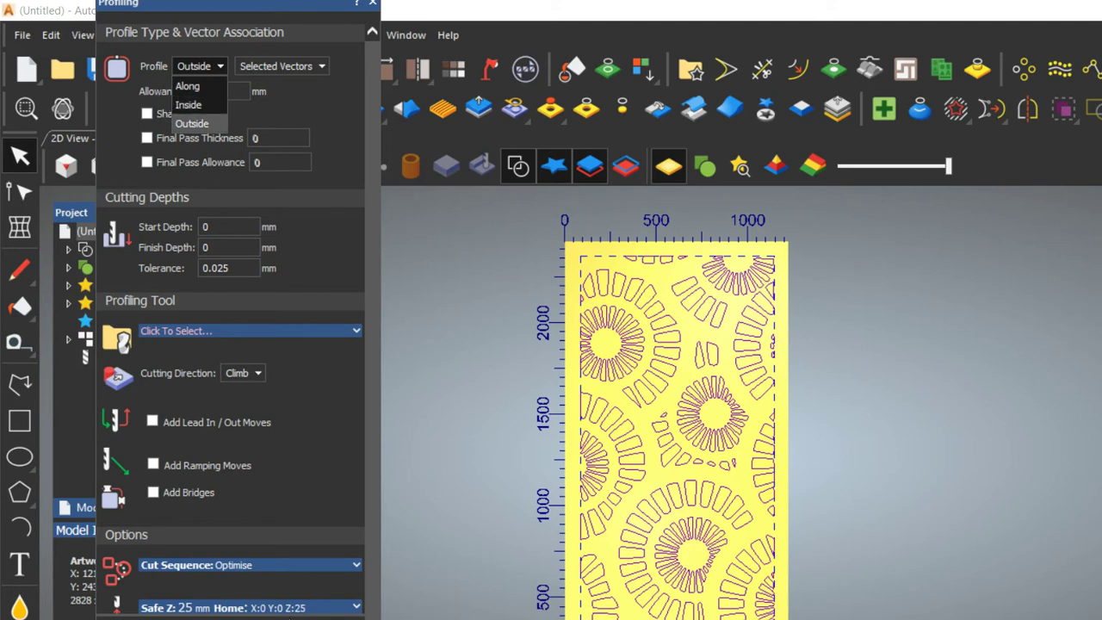
Switch to the profile notes in Notepad and examine the stepdown, material size and backing sheet guidance
{"action": "left_click", "coordinate": [200, 615]}
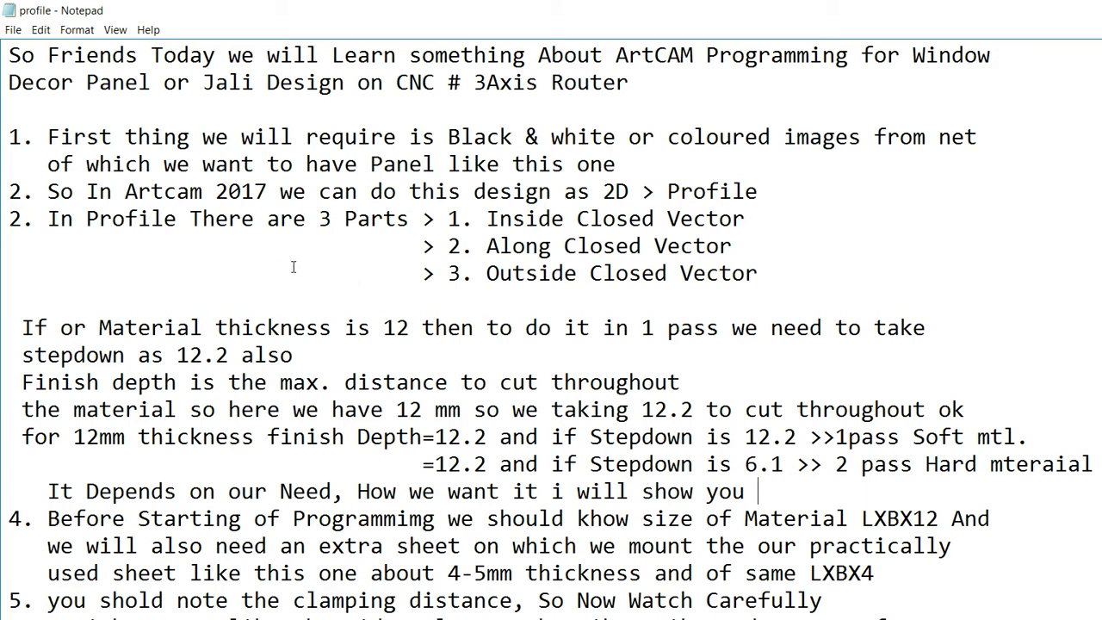
{"action": "left_click_drag", "start_coordinate": [241, 355], "coordinate": [127, 355]}
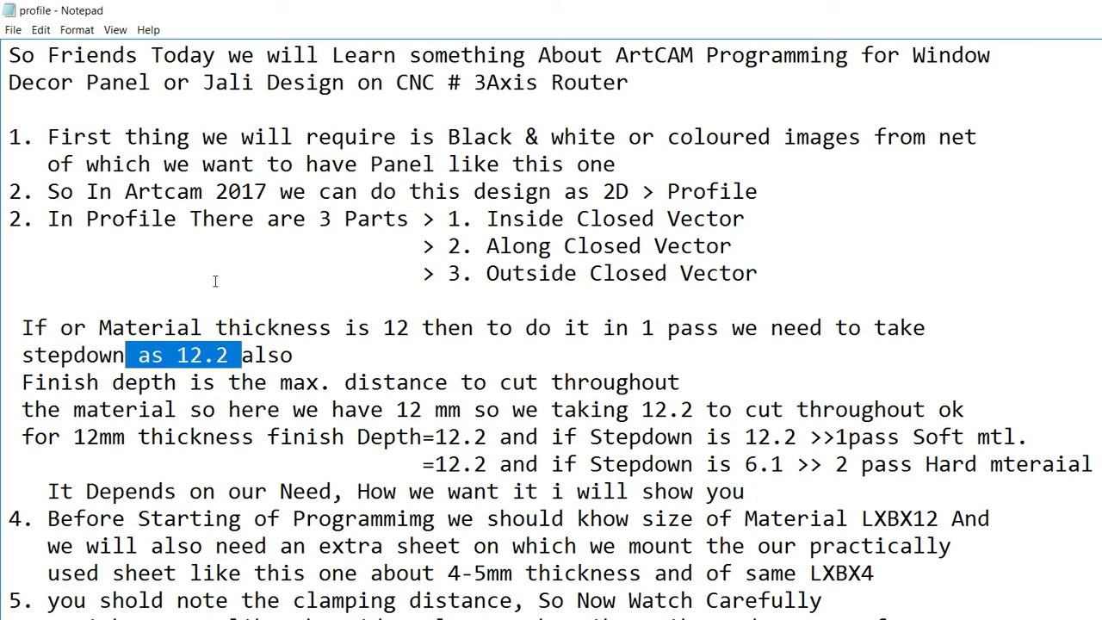
{"action": "left_click", "coordinate": [538, 342]}
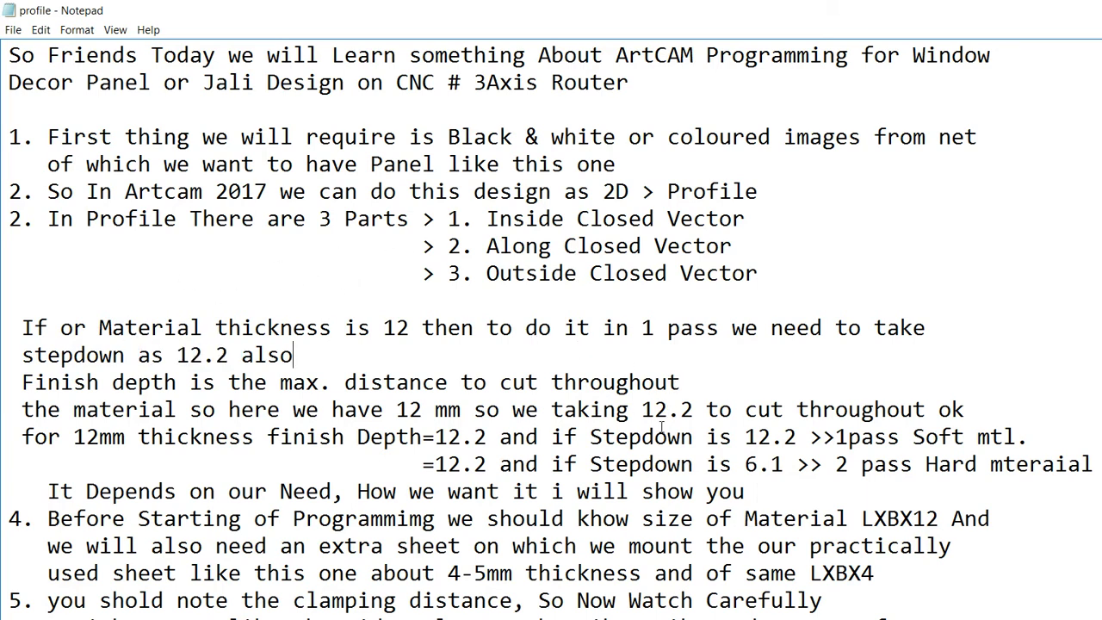
{"action": "left_click_drag", "start_coordinate": [901, 519], "coordinate": [852, 519]}
{"action": "left_click_drag", "start_coordinate": [846, 572], "coordinate": [772, 571]}
{"action": "key", "text": "End"}
{"action": "key", "text": "shift+Left"}
{"action": "key", "text": "shift+Left"}
{"action": "key", "text": "shift+Left"}
{"action": "key", "text": "shift+Left"}
{"action": "key", "text": "shift+Left"}
{"action": "key", "text": "shift+Left"}
{"action": "key", "text": "shift+Left"}
{"action": "key", "text": "shift+Left"}
{"action": "key", "text": "shift+Left"}
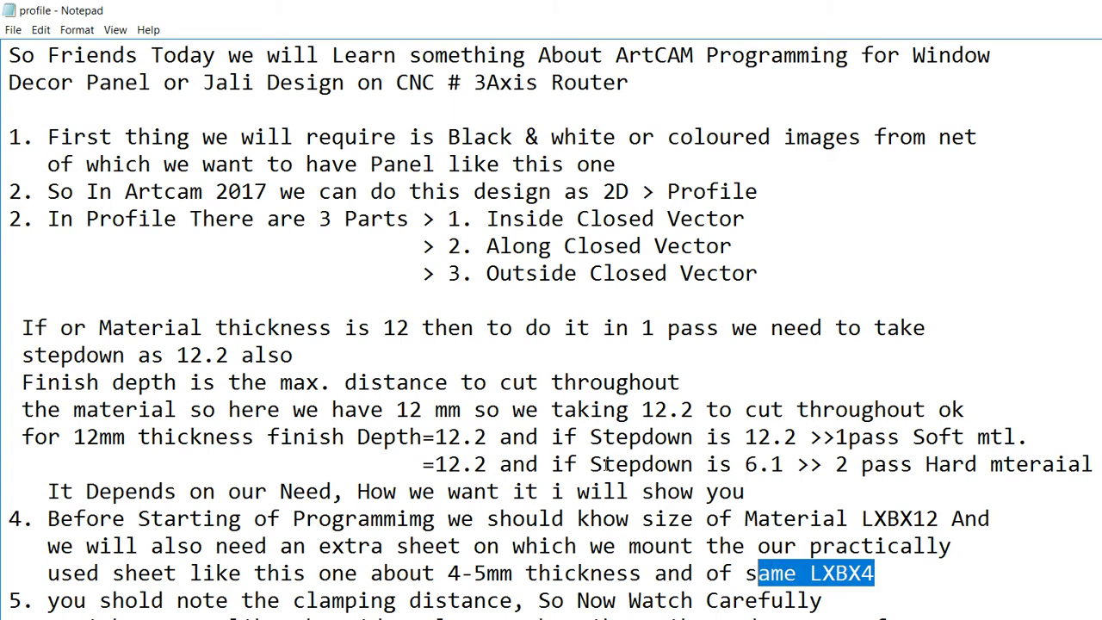
{"action": "key", "text": "End"}
{"action": "key", "text": "shift+Left"}
{"action": "key", "text": "shift+Left"}
{"action": "key", "text": "shift+Left"}
{"action": "key", "text": "shift+Left"}
{"action": "key", "text": "shift+Left"}
{"action": "key", "text": "shift+Left"}
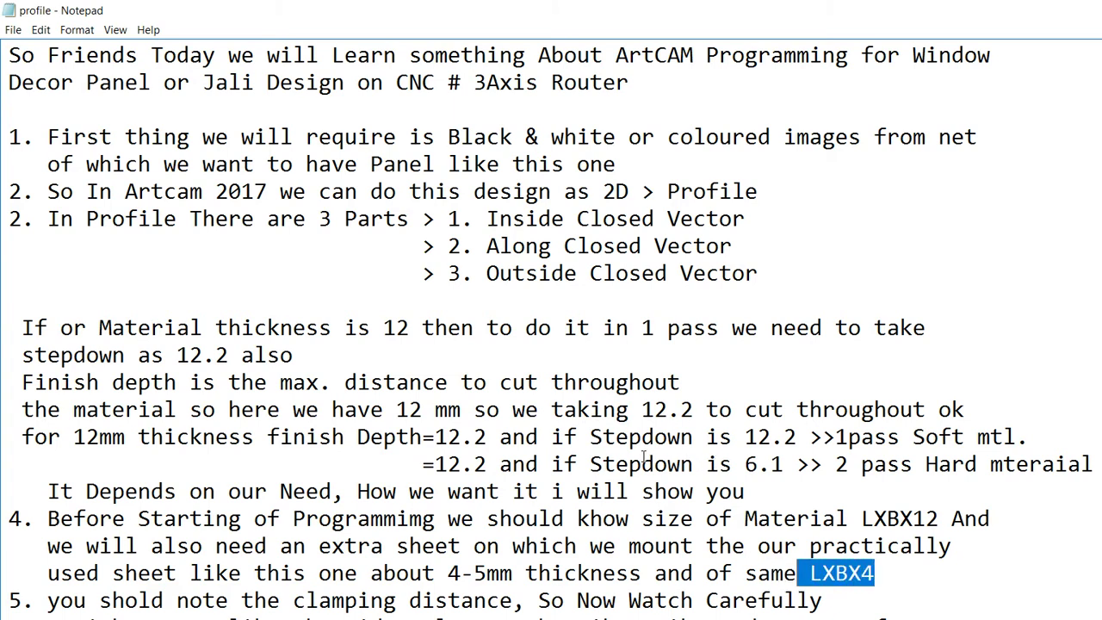
Set the profiling finish depth to 12.2 mm in ArtCAM, checking it against the Notepad notes for 12 mm material
{"action": "left_click_drag", "start_coordinate": [926, 518], "coordinate": [759, 492]}
{"action": "left_click", "coordinate": [957, 546]}
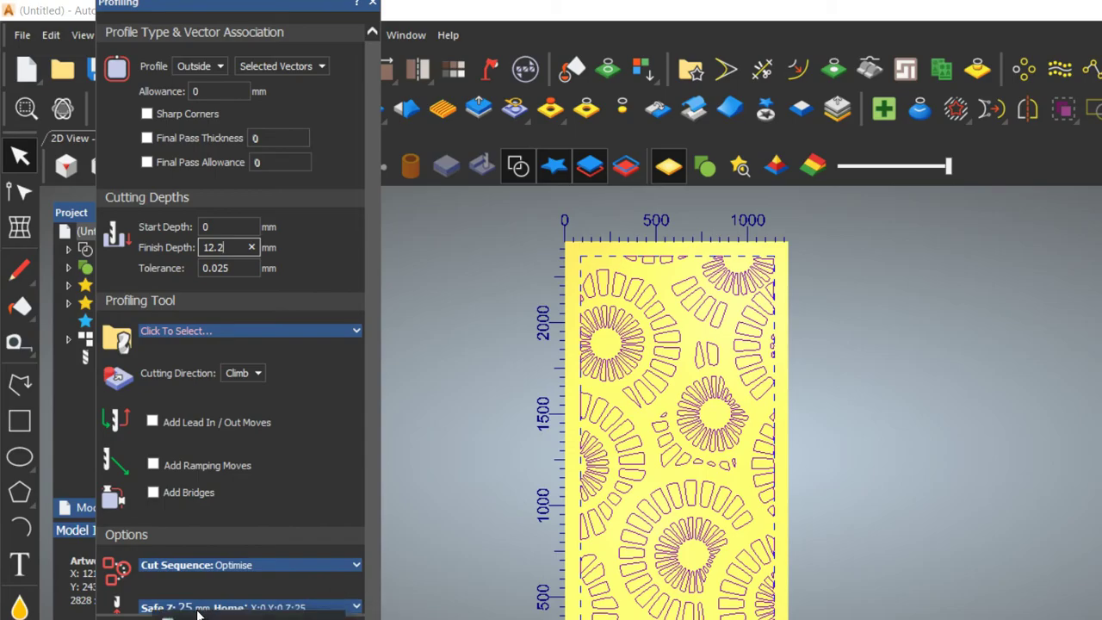
{"action": "key", "text": "alt+Tab"}
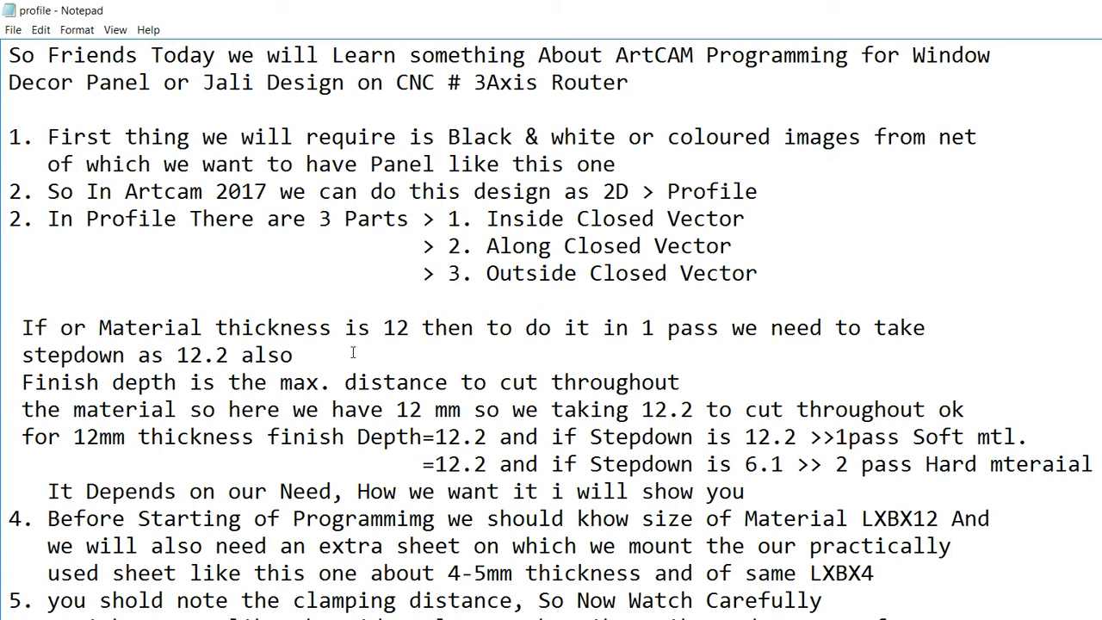
{"action": "mouse_move", "coordinate": [487, 437]}
{"action": "left_mouse_down"}
{"action": "mouse_move", "coordinate": [459, 434]}
{"action": "mouse_move", "coordinate": [487, 464]}
{"action": "mouse_move", "coordinate": [461, 464]}
{"action": "left_mouse_up"}
{"action": "left_click", "coordinate": [564, 437]}
{"action": "left_click", "coordinate": [1012, 12]}
{"action": "scroll", "coordinate": [258, 258], "scroll_direction": "down", "scroll_amount": 1}
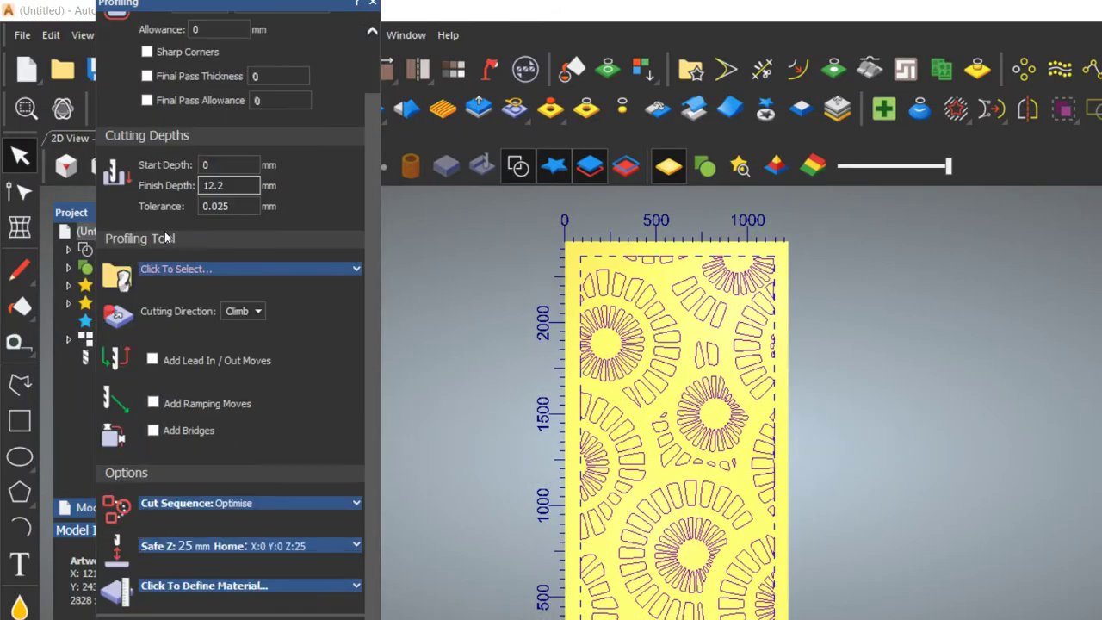
Open the tool database for the profiling tool and pick End Mill 6 mm from the wood or plastic roughing tools
{"action": "left_click", "coordinate": [227, 269]}
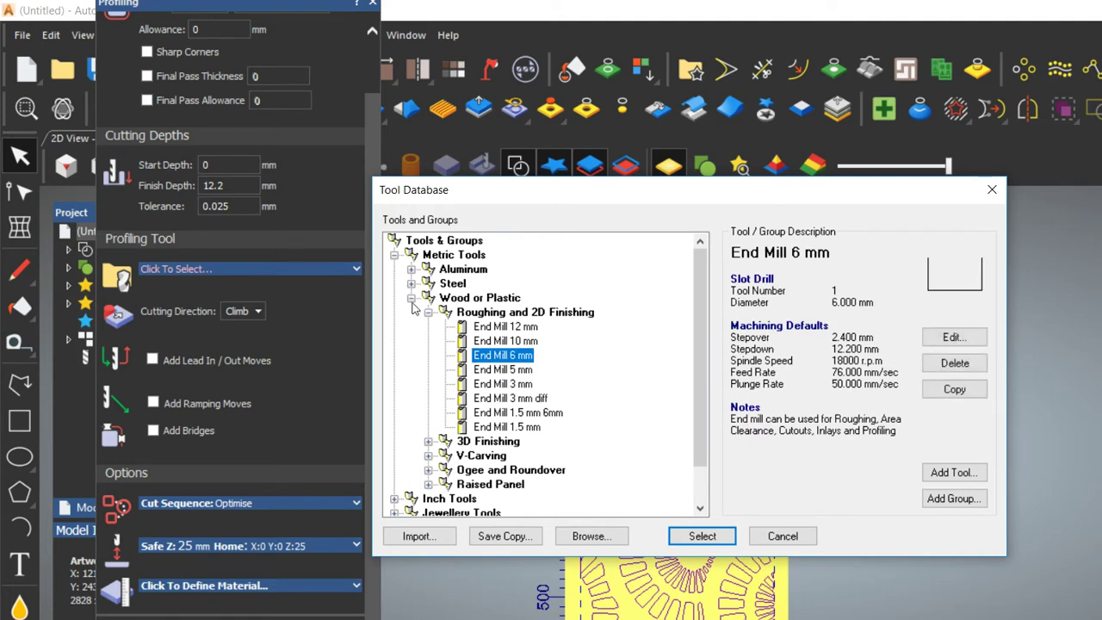
{"action": "left_click", "coordinate": [511, 383]}
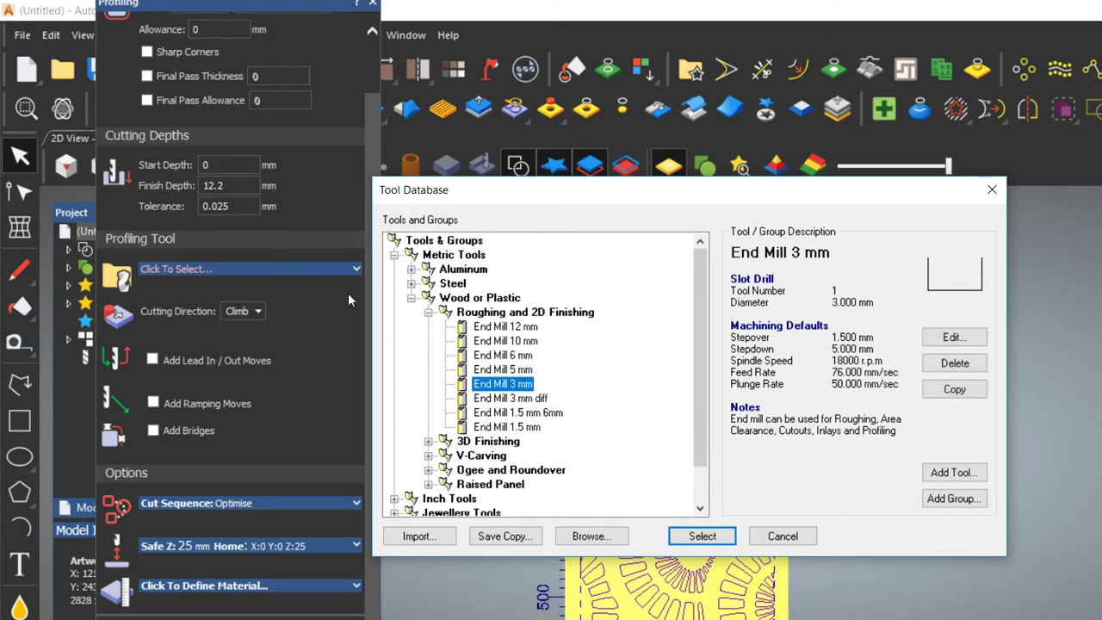
{"action": "left_click", "coordinate": [508, 355]}
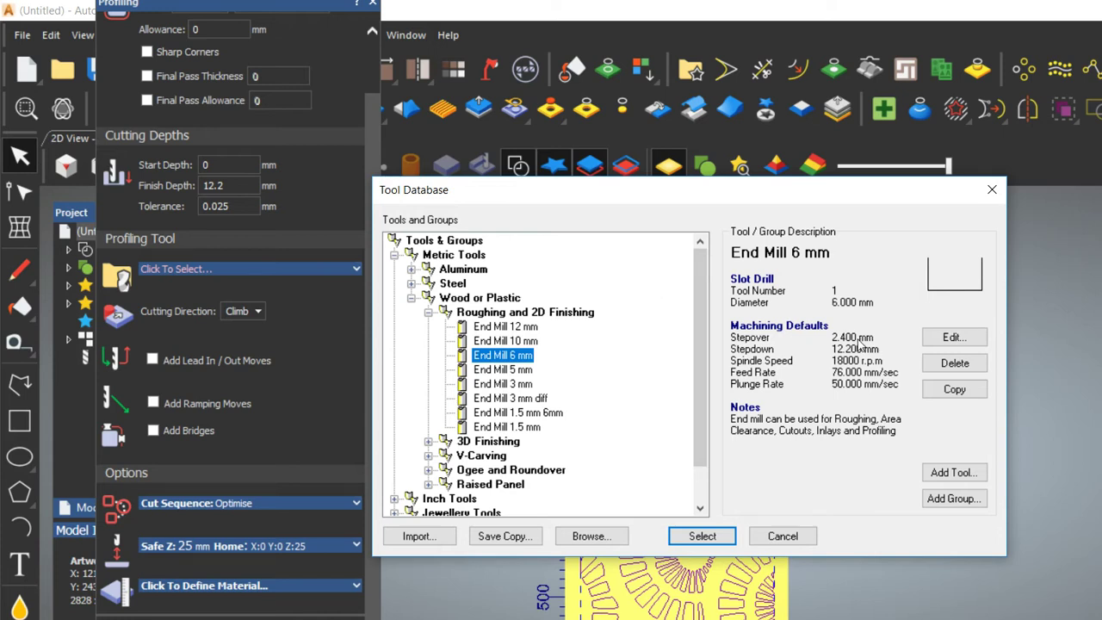
Compare the machining defaults of End Mill 6 mm and End Mill 3 mm, ending on the 6 mm tool
{"action": "key", "text": "Tab"}
{"action": "key", "text": "Tab"}
{"action": "key", "text": "Down"}
{"action": "key", "text": "Down"}
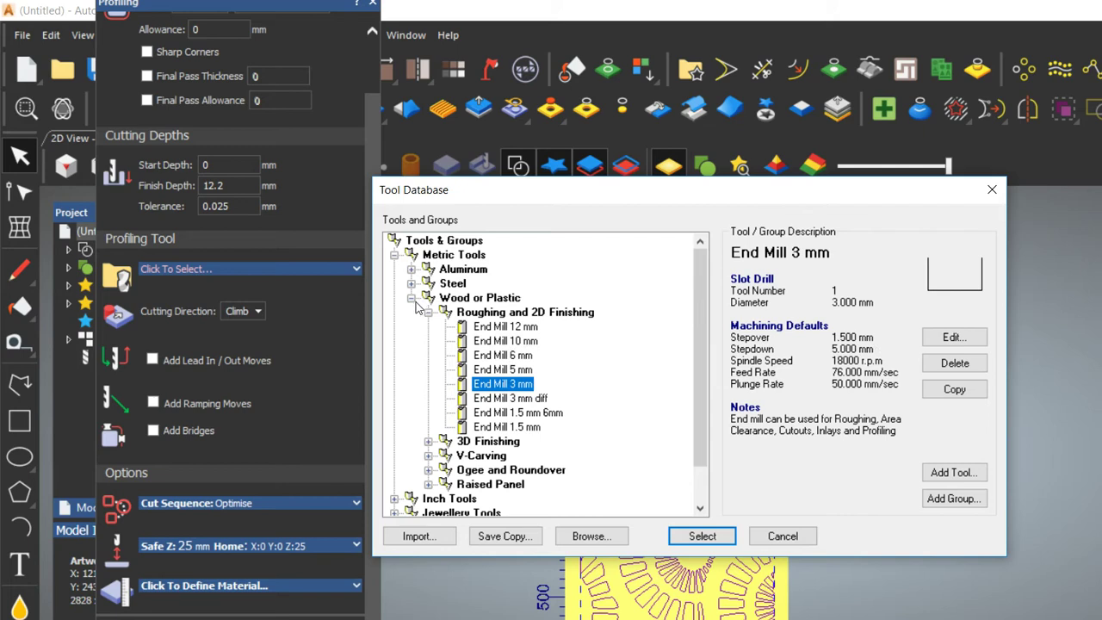
{"action": "key", "text": "Tab"}
{"action": "key", "text": "Up"}
{"action": "key", "text": "Up"}
{"action": "key", "text": "Down"}
{"action": "key", "text": "Down"}
{"action": "key", "text": "Up"}
{"action": "key", "text": "Up"}
{"action": "key", "text": "Down"}
{"action": "key", "text": "Down"}
{"action": "key", "text": "Up"}
{"action": "key", "text": "Up"}
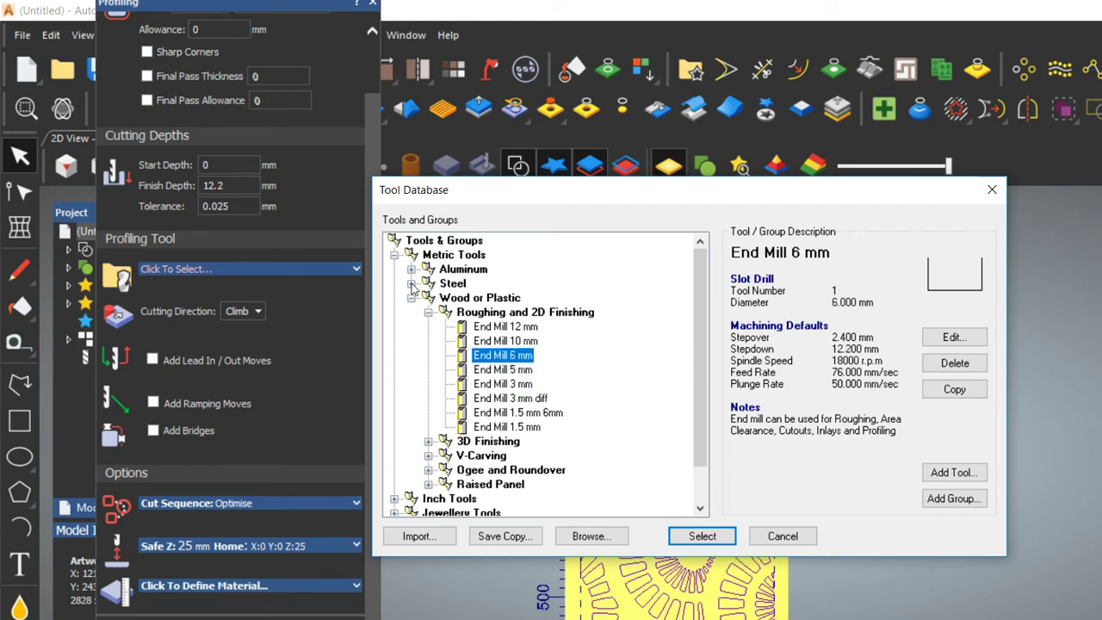
{"action": "key", "text": "Down"}
{"action": "key", "text": "Down"}
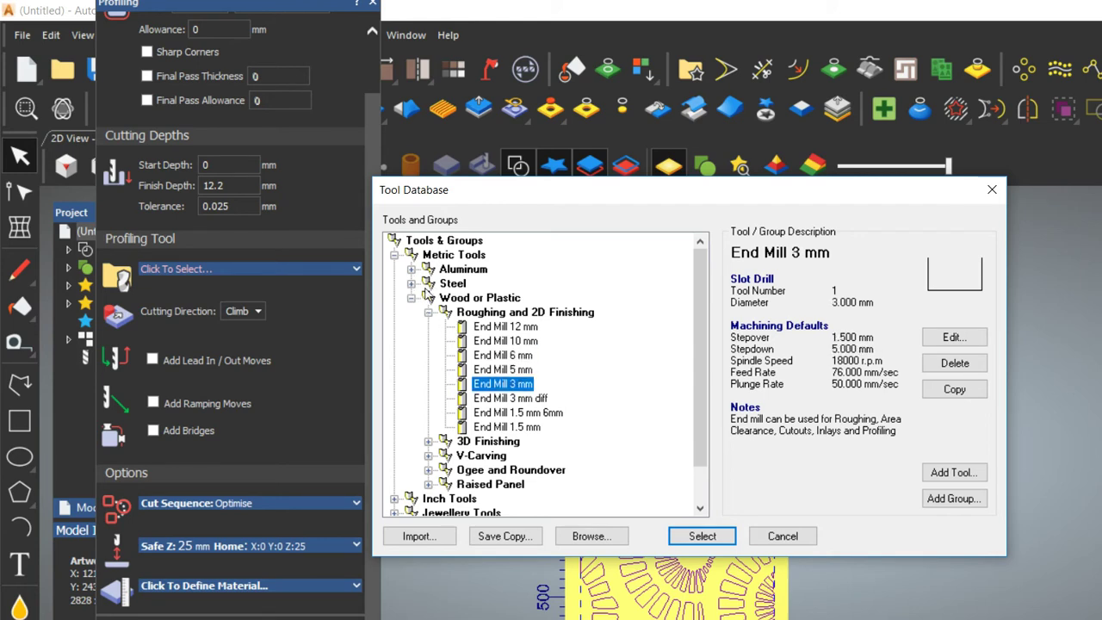
{"action": "key", "text": "Up"}
{"action": "key", "text": "Up"}
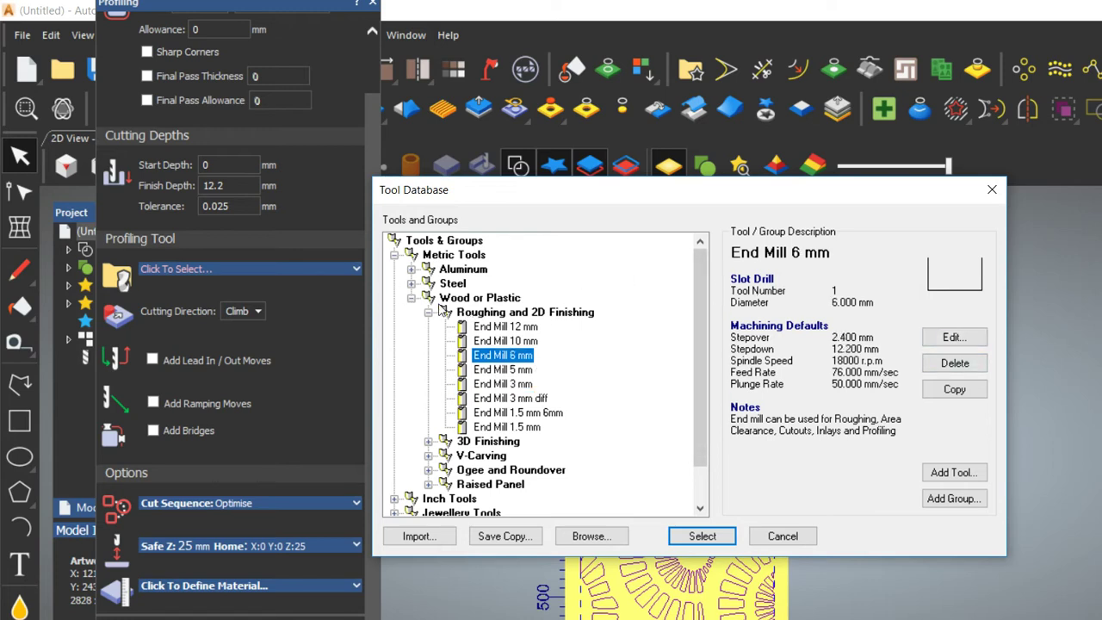
{"action": "key", "text": "Down"}
{"action": "key", "text": "Down"}
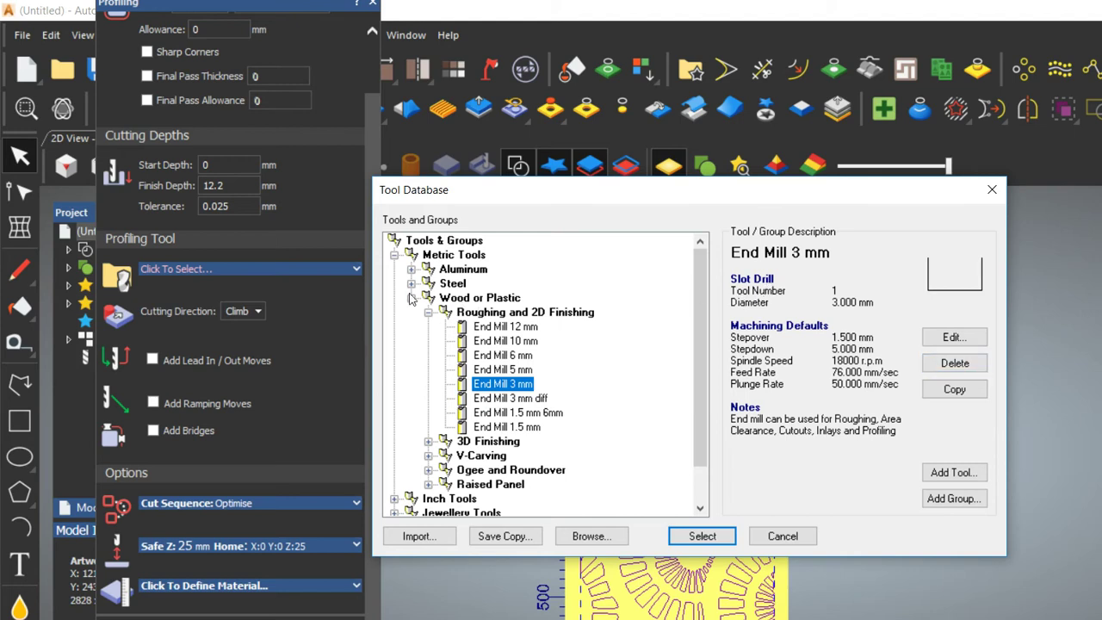
{"action": "key", "text": "Up"}
{"action": "key", "text": "Up"}
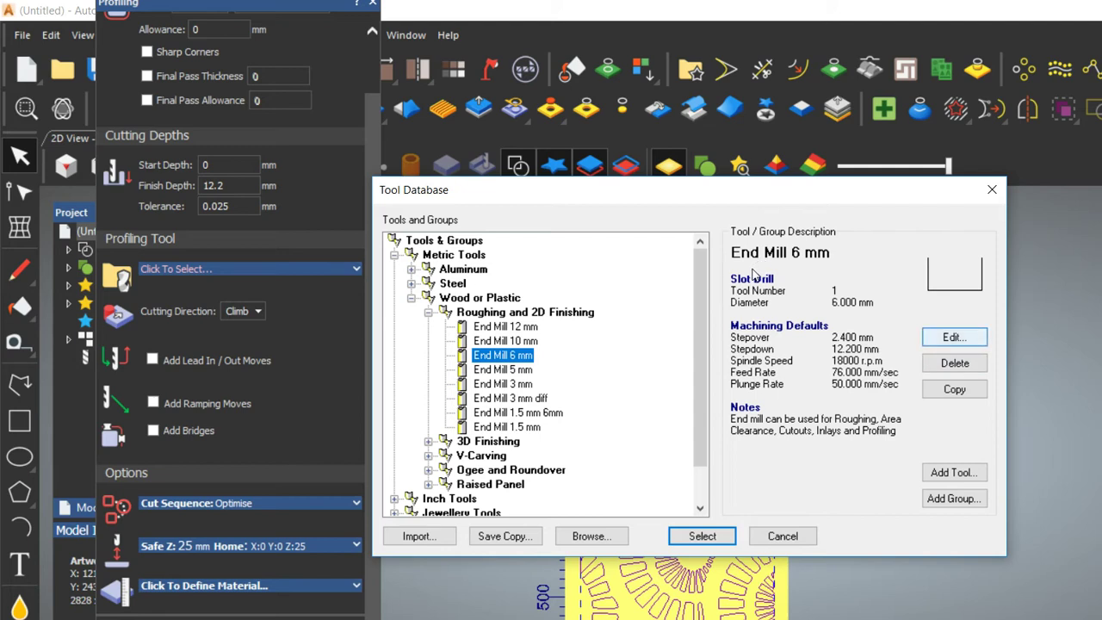
Open the End Mill 6 mm tool for editing and check its stepdown against the profiling finish depth
{"action": "left_click", "coordinate": [953, 337]}
{"action": "left_click_drag", "start_coordinate": [913, 253], "coordinate": [210, 208]}
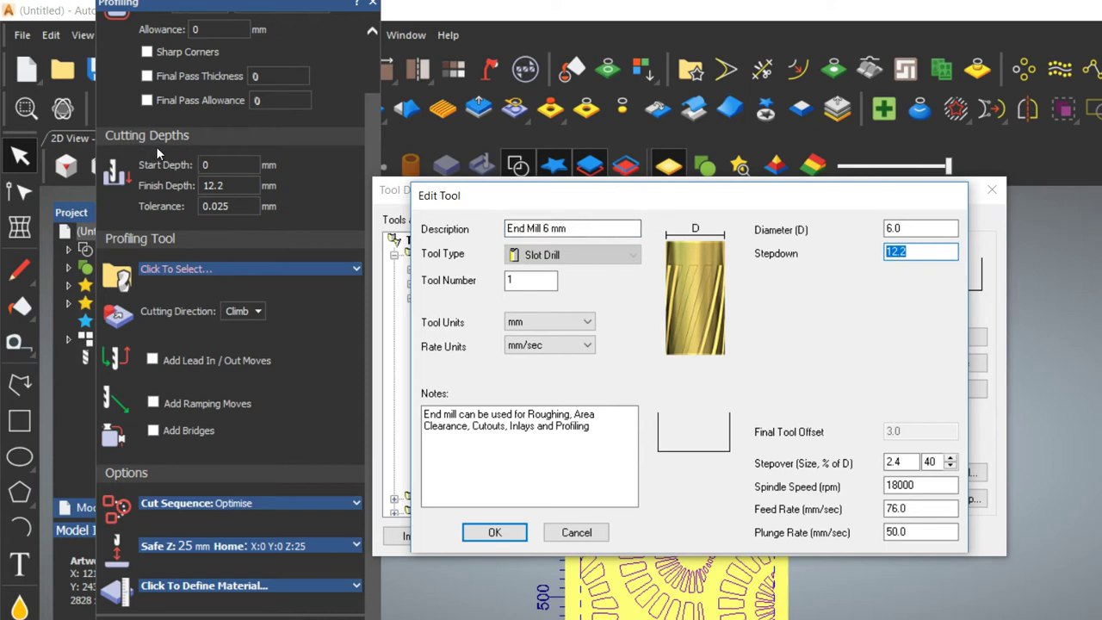
{"action": "left_click", "coordinate": [925, 251]}
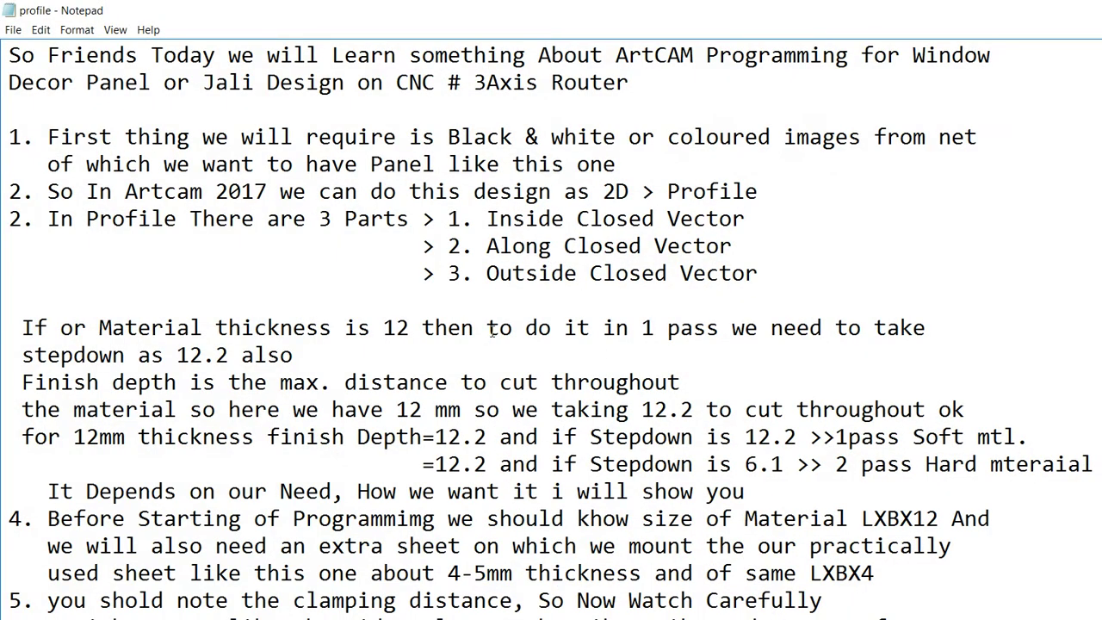
Switch to the Notepad profile notes and examine the one-pass and two-pass stepdown guidance for 12 mm material
{"action": "left_click_drag", "start_coordinate": [1036, 433], "coordinate": [436, 439]}
{"action": "left_click_drag", "start_coordinate": [350, 351], "coordinate": [334, 352]}
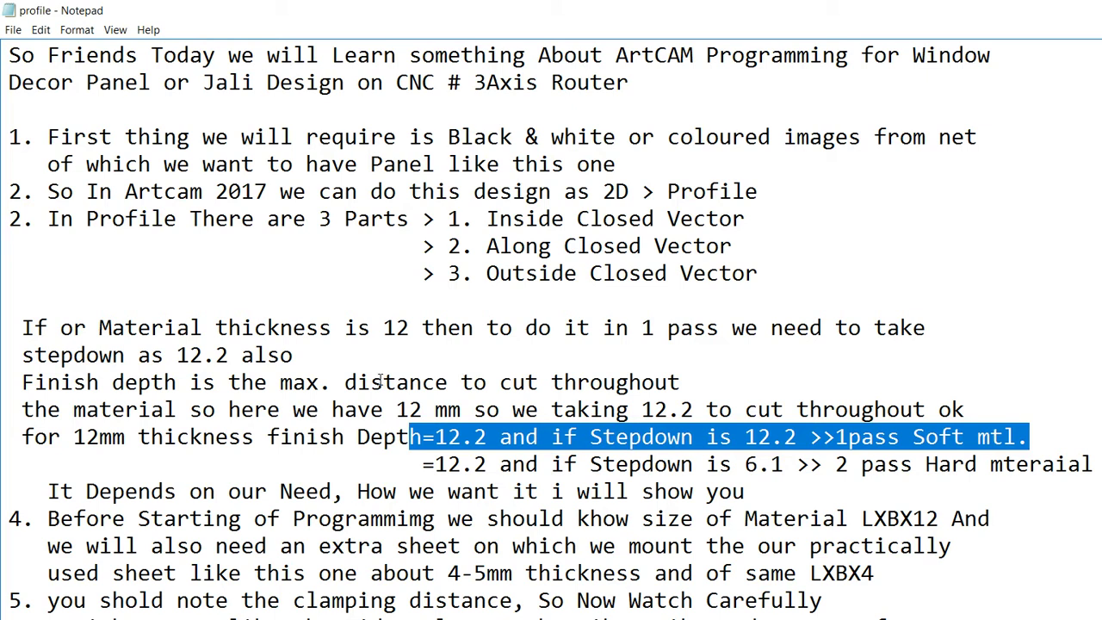
{"action": "left_click", "coordinate": [690, 354]}
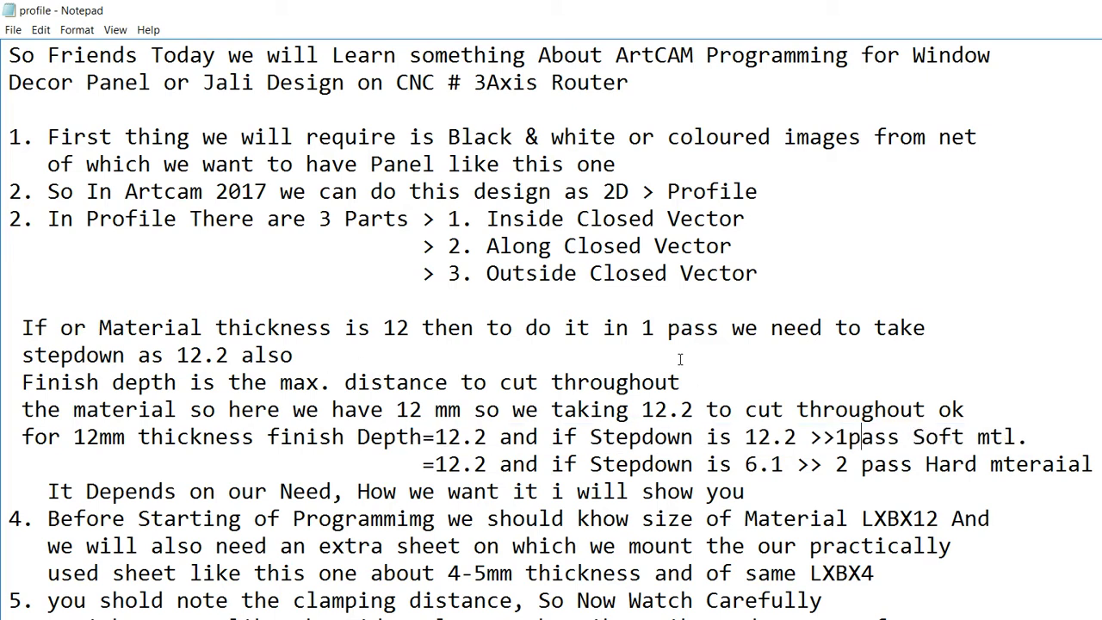
{"action": "left_click_drag", "start_coordinate": [333, 374], "coordinate": [890, 373]}
{"action": "key", "text": "Down"}
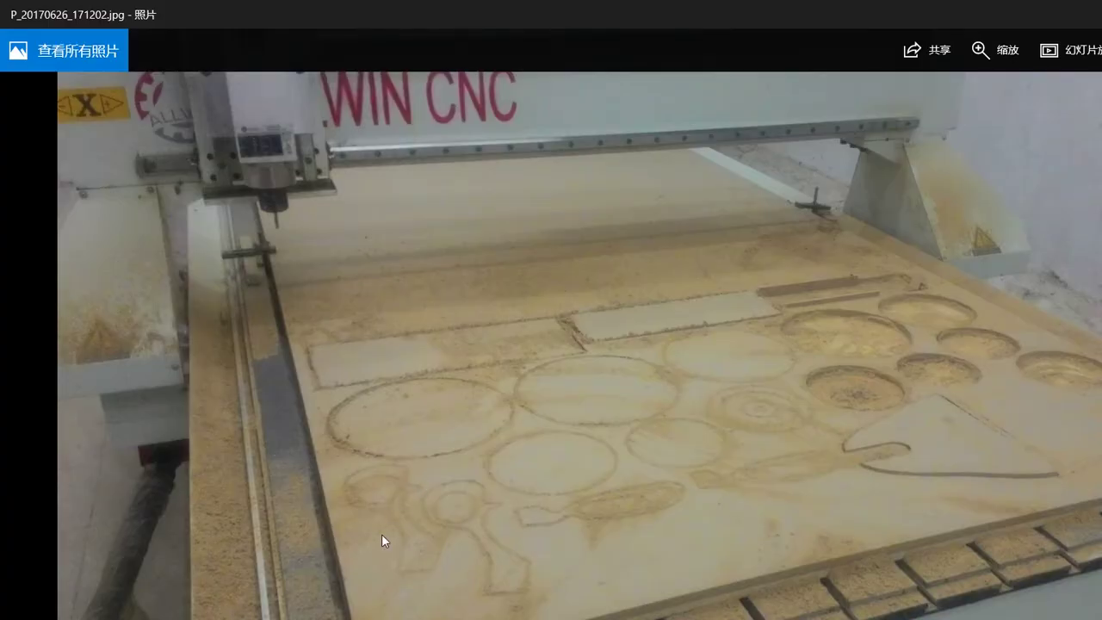
Switch to the photo of the CNC router bed, examine the cut marks and mounting sheet up close, and leave the viewer
{"action": "key", "text": "Left"}
{"action": "key", "text": "Right"}
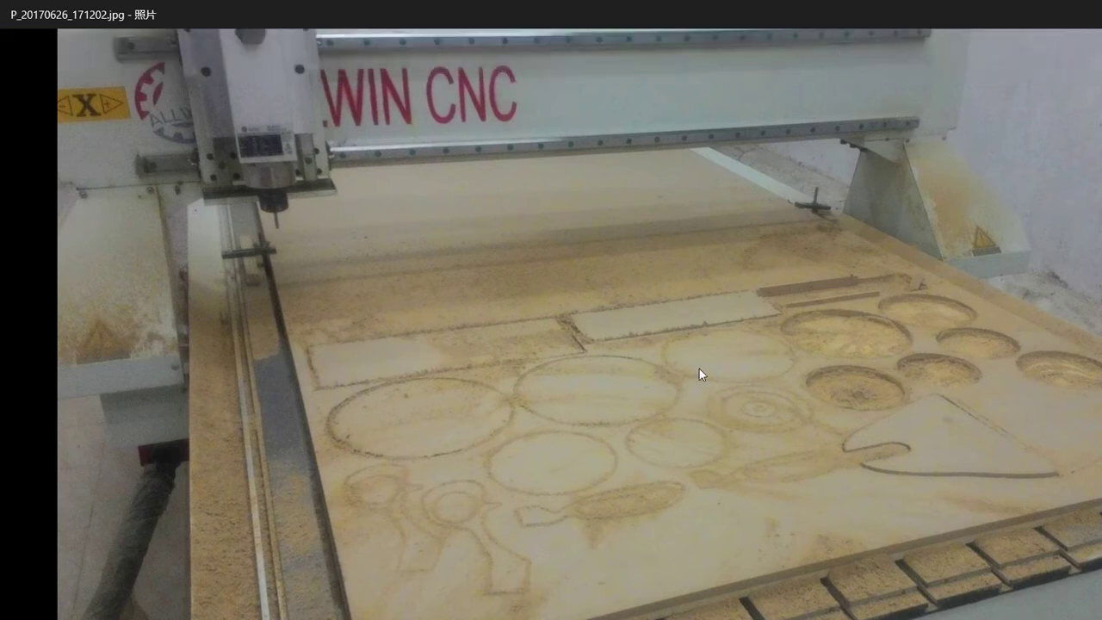
{"action": "left_click", "coordinate": [995, 50]}
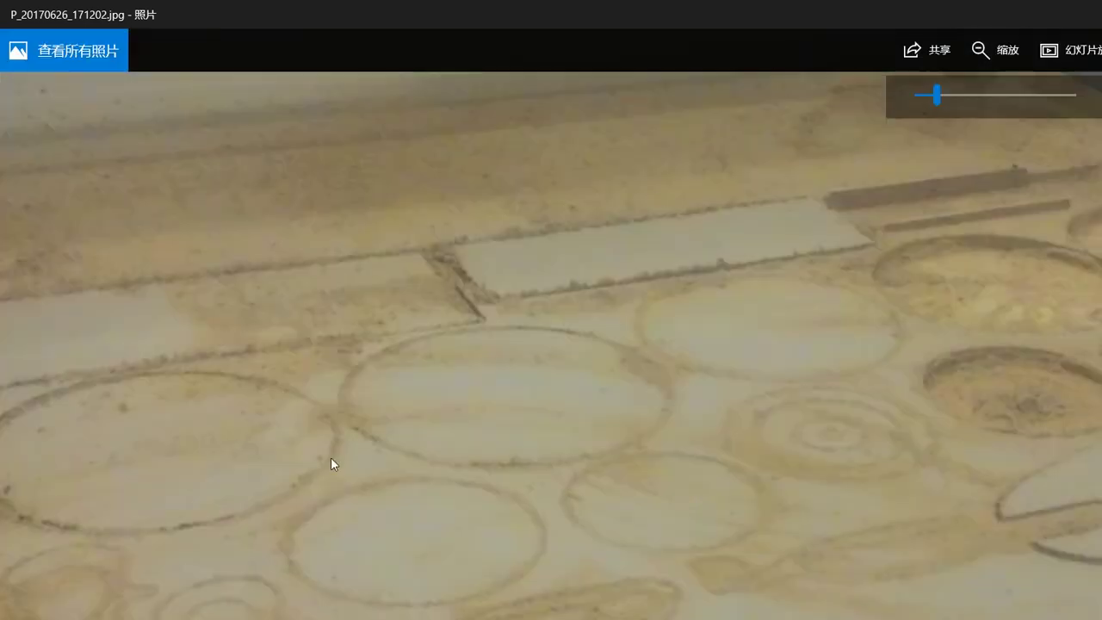
{"action": "left_click_drag", "start_coordinate": [333, 536], "coordinate": [444, 194]}
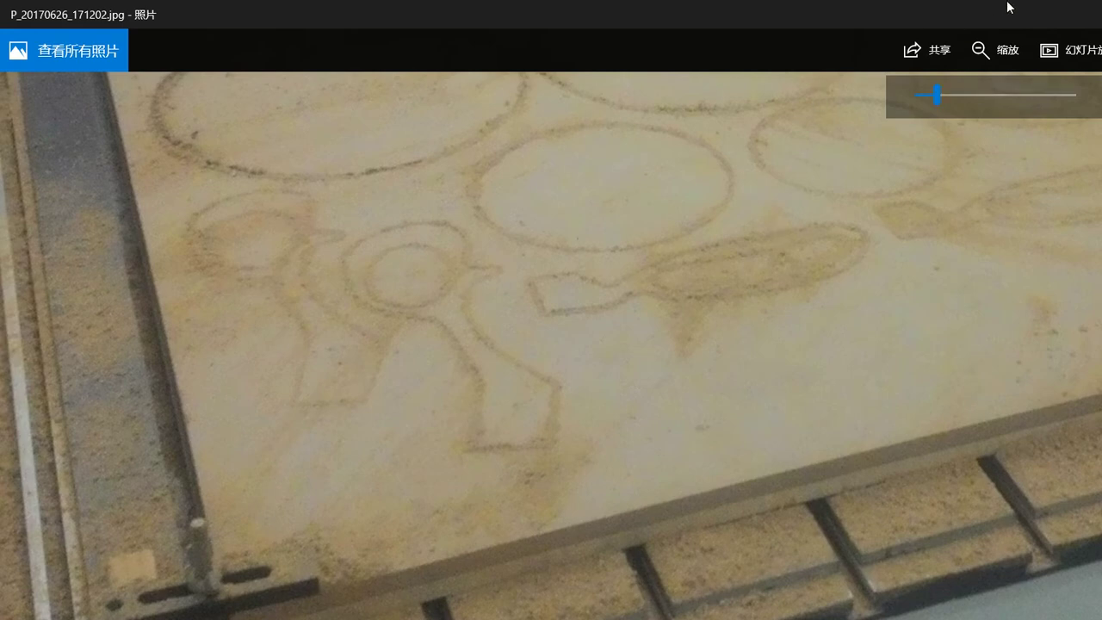
{"action": "left_click", "coordinate": [1023, 12]}
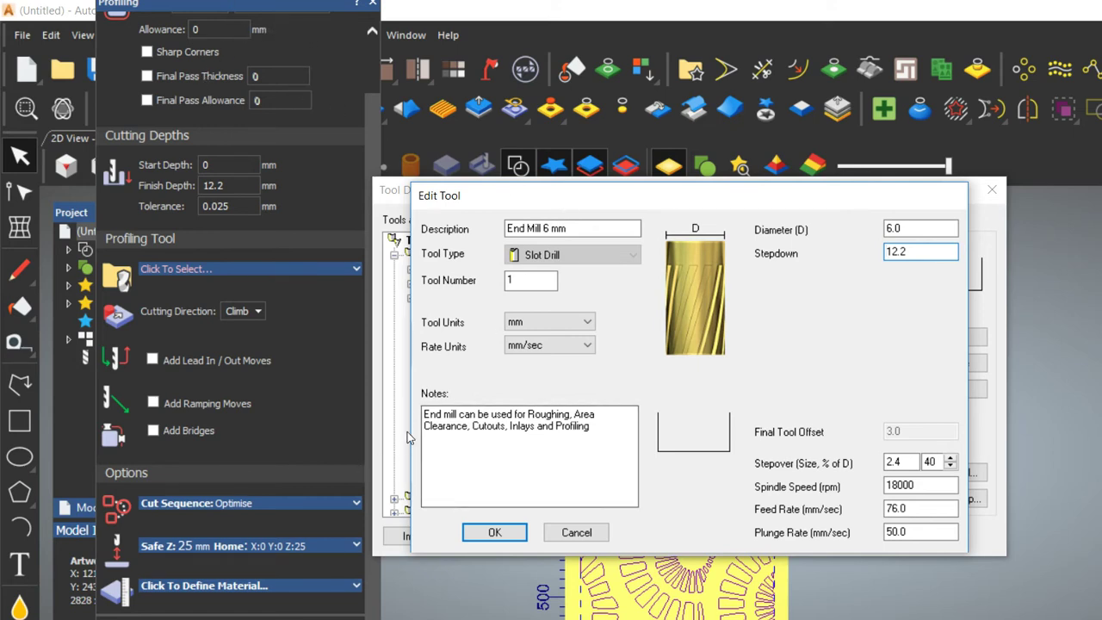
Accept the End Mill 6 mm settings with the 12.2 mm stepdown in ArtCAM and select it as the profiling tool
{"action": "key", "text": "Return"}
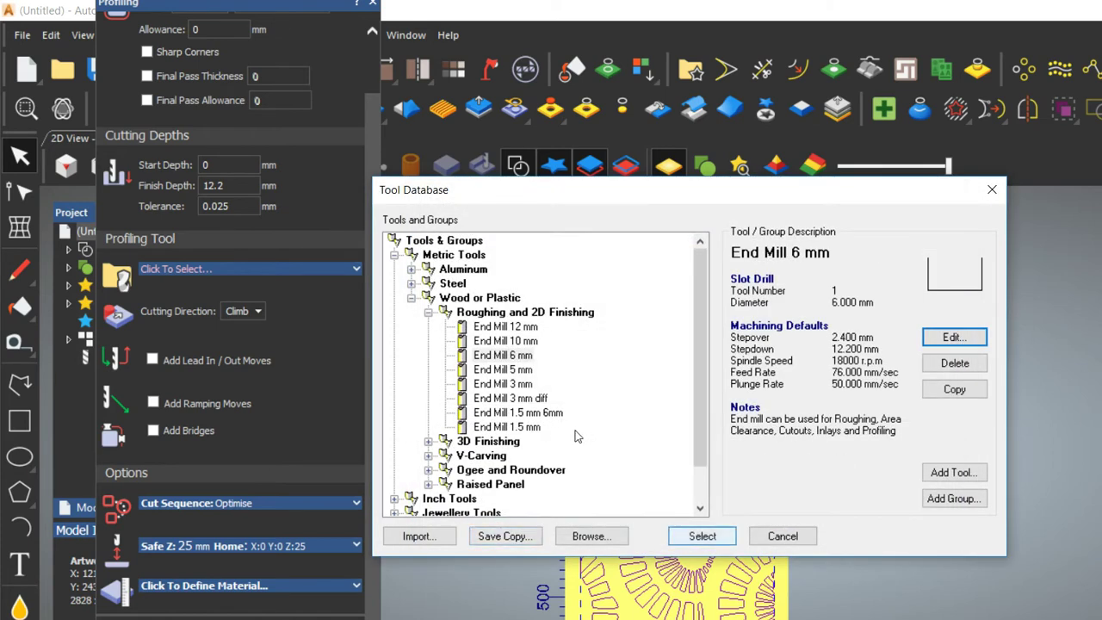
{"action": "key", "text": "Return"}
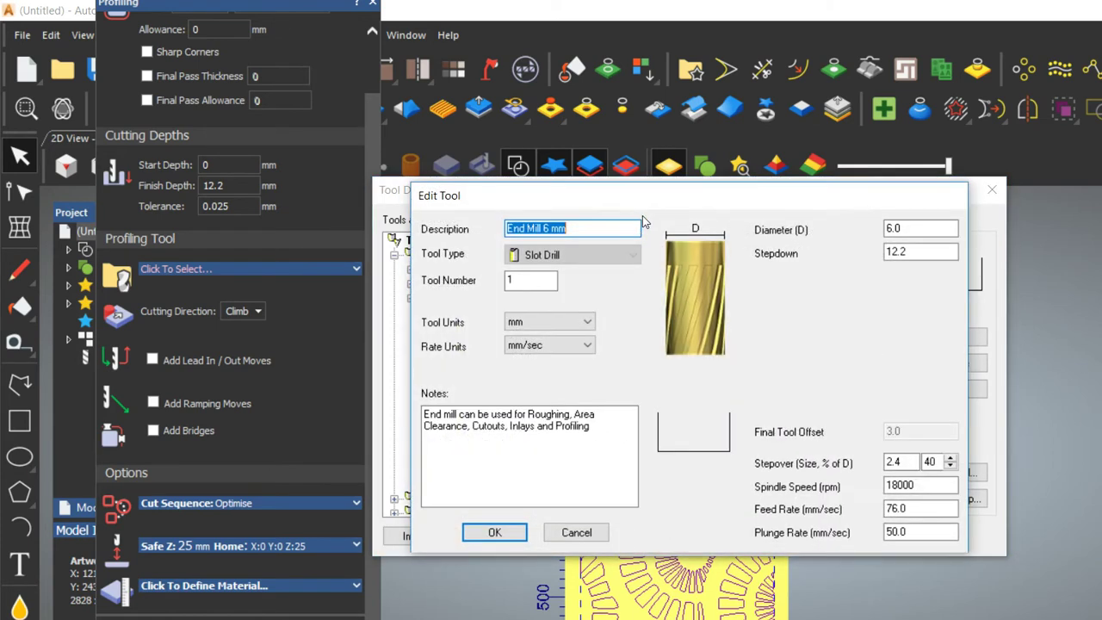
{"action": "key", "text": "Return"}
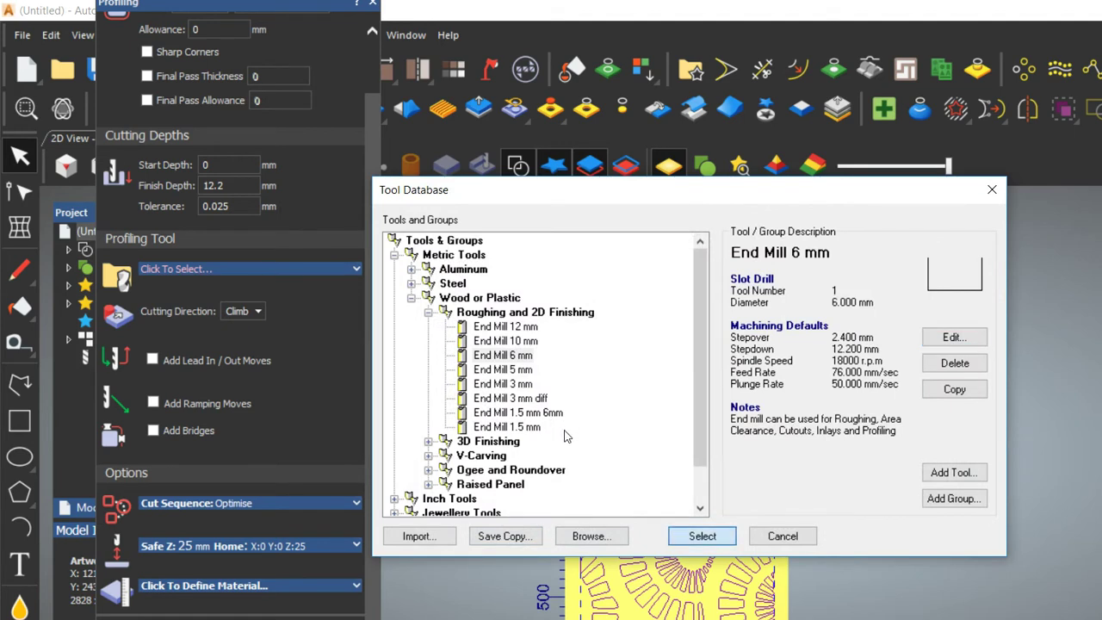
{"action": "key", "text": "Return"}
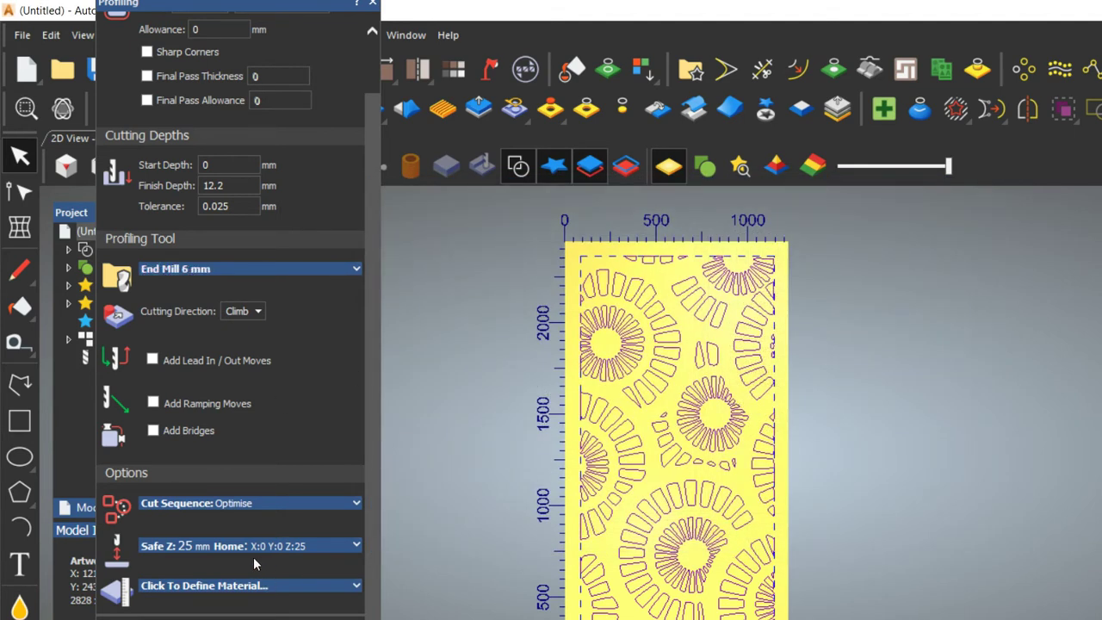
Check the profile type choices, switching to Paint to examine the sketches of open and closed vectors
{"action": "scroll", "coordinate": [294, 60], "scroll_direction": "up", "scroll_amount": 1}
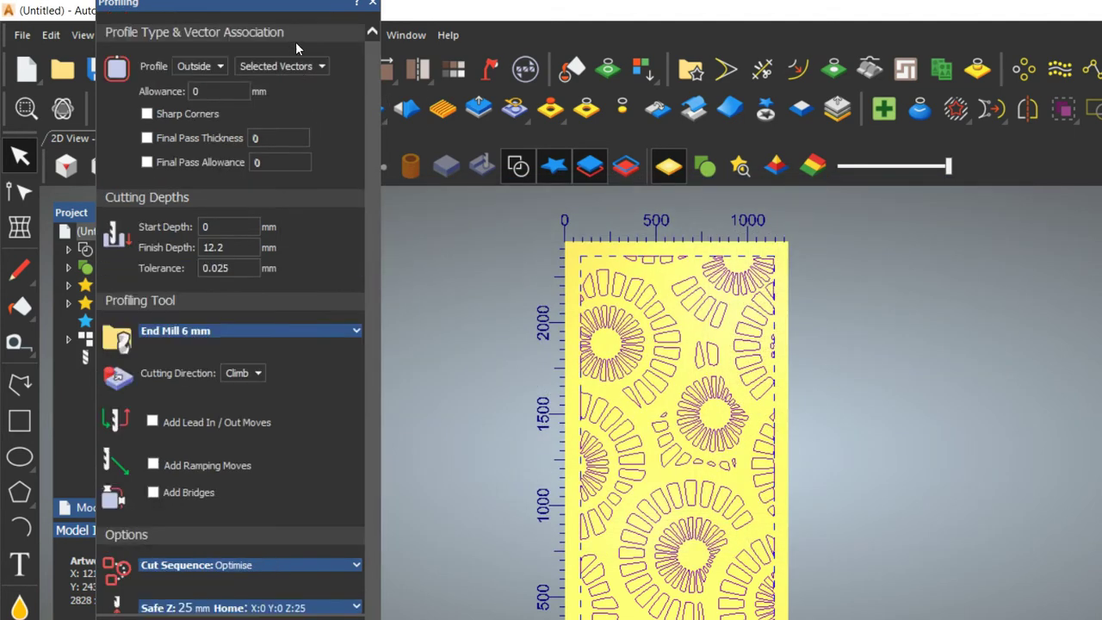
{"action": "left_click", "coordinate": [199, 66]}
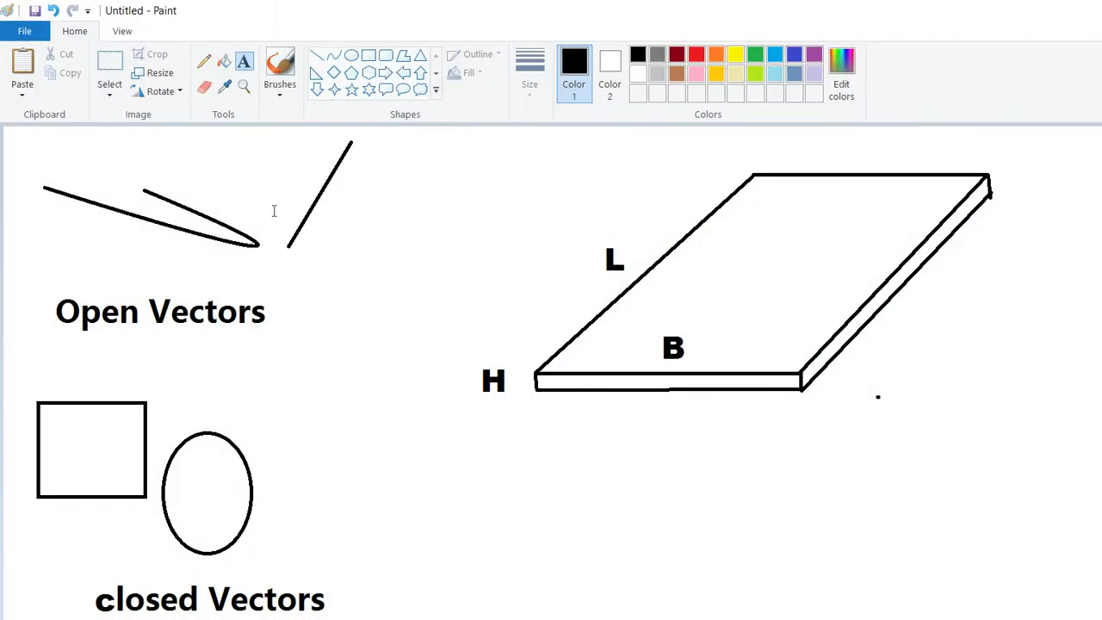
{"action": "left_click", "coordinate": [88, 256]}
{"action": "left_click", "coordinate": [305, 209]}
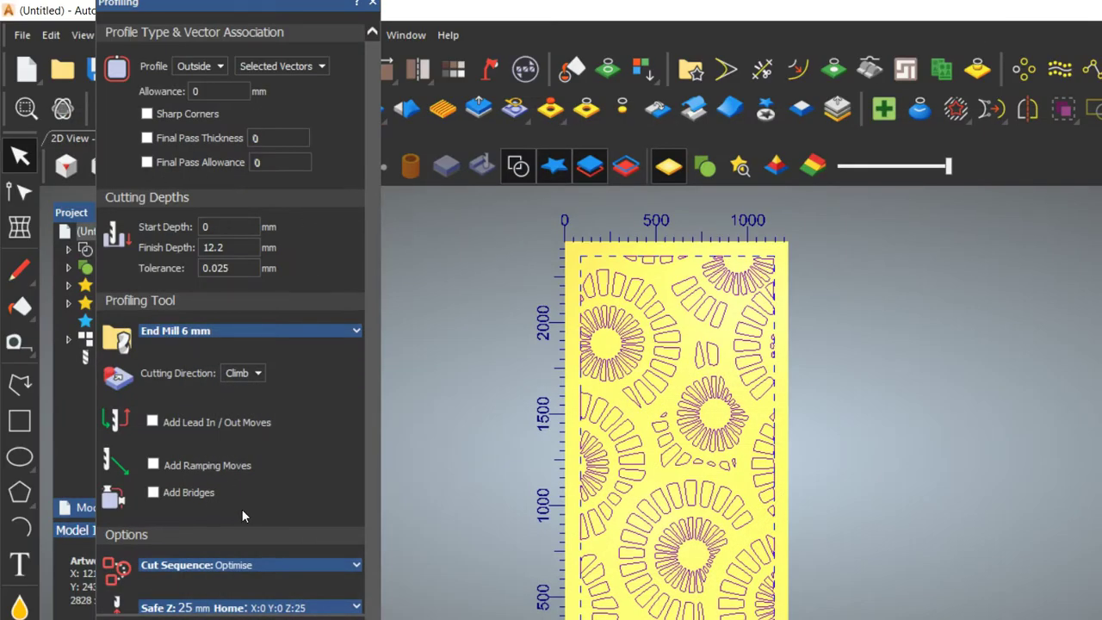
Expand the Safe Z and home position settings in ArtCAM and review the 25 mm safe height
{"action": "scroll", "coordinate": [241, 507], "scroll_direction": "down", "scroll_amount": 2}
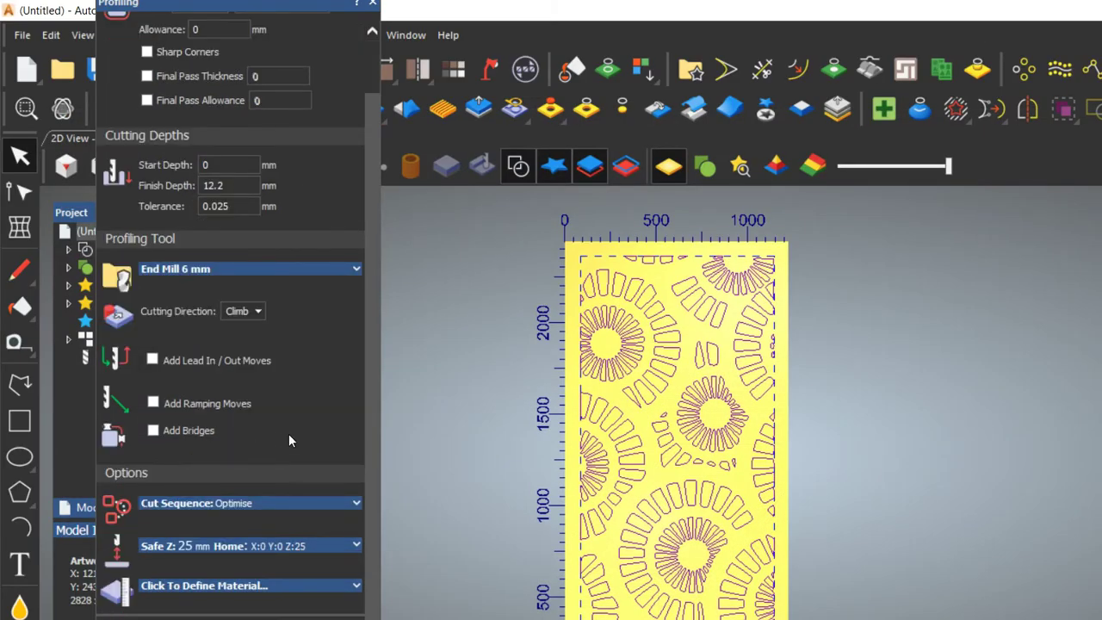
{"action": "left_click", "coordinate": [288, 545]}
{"action": "scroll", "coordinate": [297, 547], "scroll_direction": "down", "scroll_amount": 3}
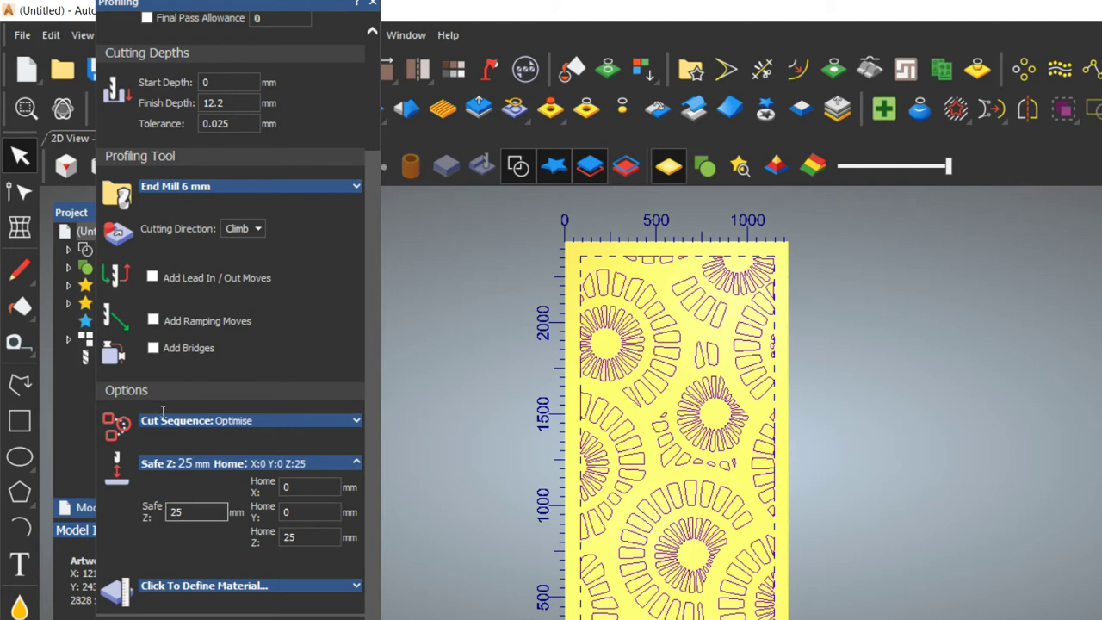
{"action": "left_click_drag", "start_coordinate": [201, 516], "coordinate": [146, 517]}
{"action": "left_click", "coordinate": [190, 511]}
Define the material as 12 mm thick with Z zero on its top surface and calculate the profile toolpath
{"action": "left_click_drag", "start_coordinate": [543, 250], "coordinate": [537, 194]}
{"action": "left_click", "coordinate": [344, 586]}
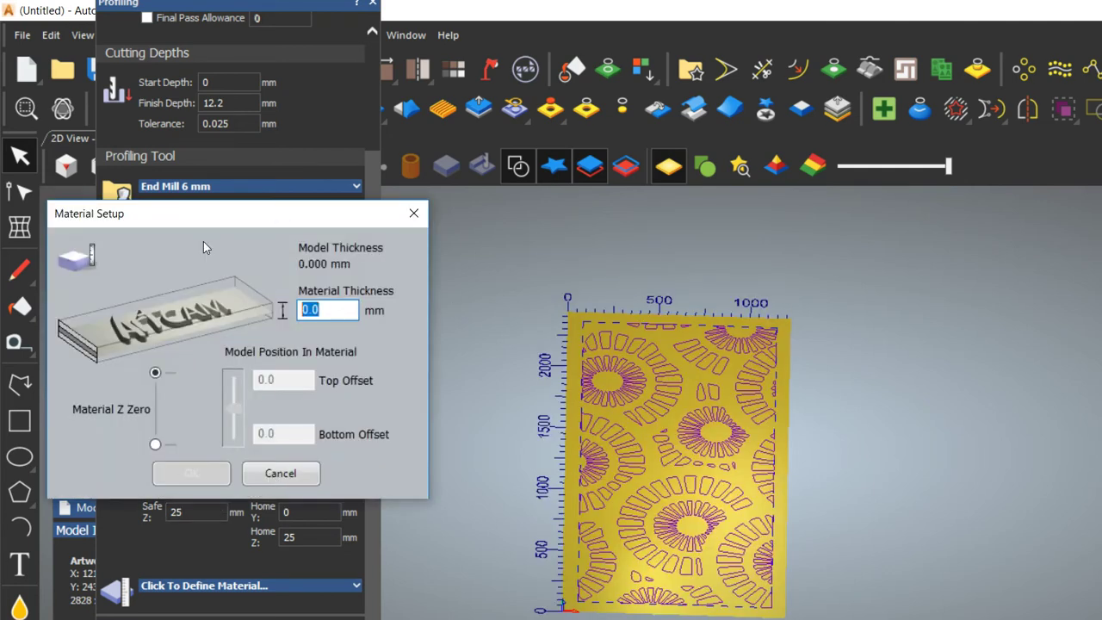
{"action": "type", "text": "12"}
{"action": "key", "text": "Tab"}
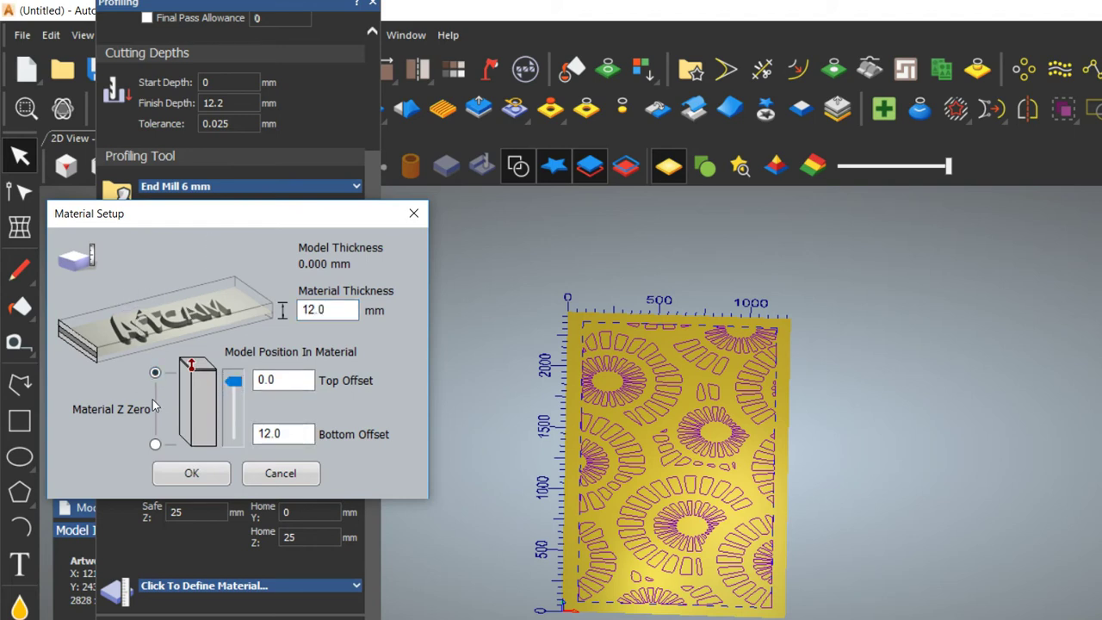
{"action": "key", "text": "Return"}
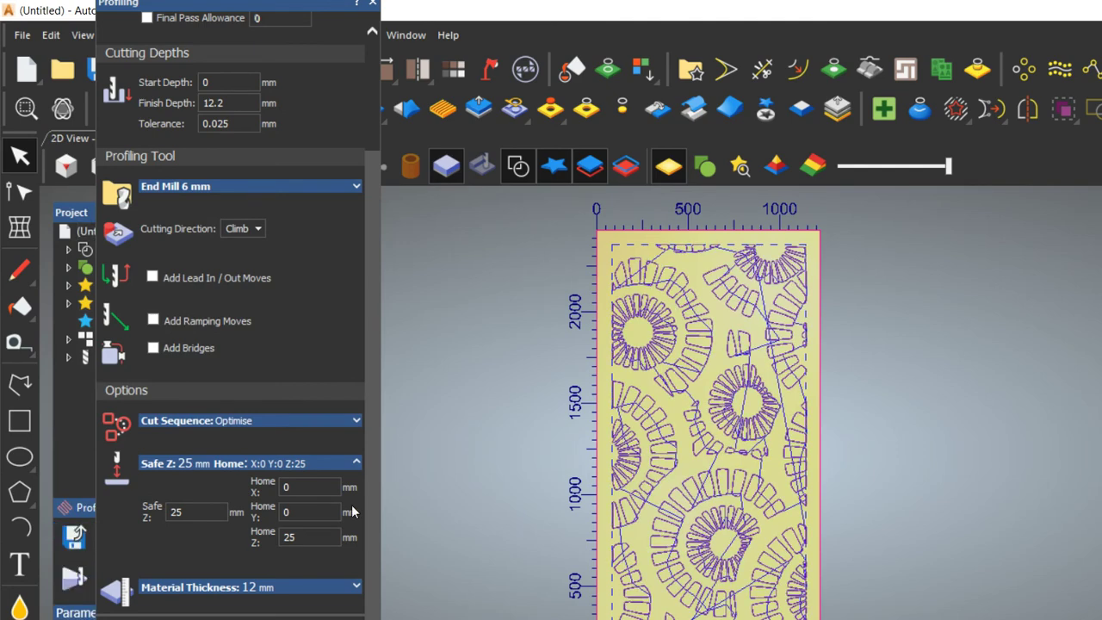
Move the Profiling panel aside and examine the toolpath from the side, checking how deep it cuts through the material block
{"action": "left_click_drag", "start_coordinate": [574, 424], "coordinate": [559, 257]}
{"action": "scroll", "coordinate": [512, 392], "scroll_direction": "up", "scroll_amount": 5}
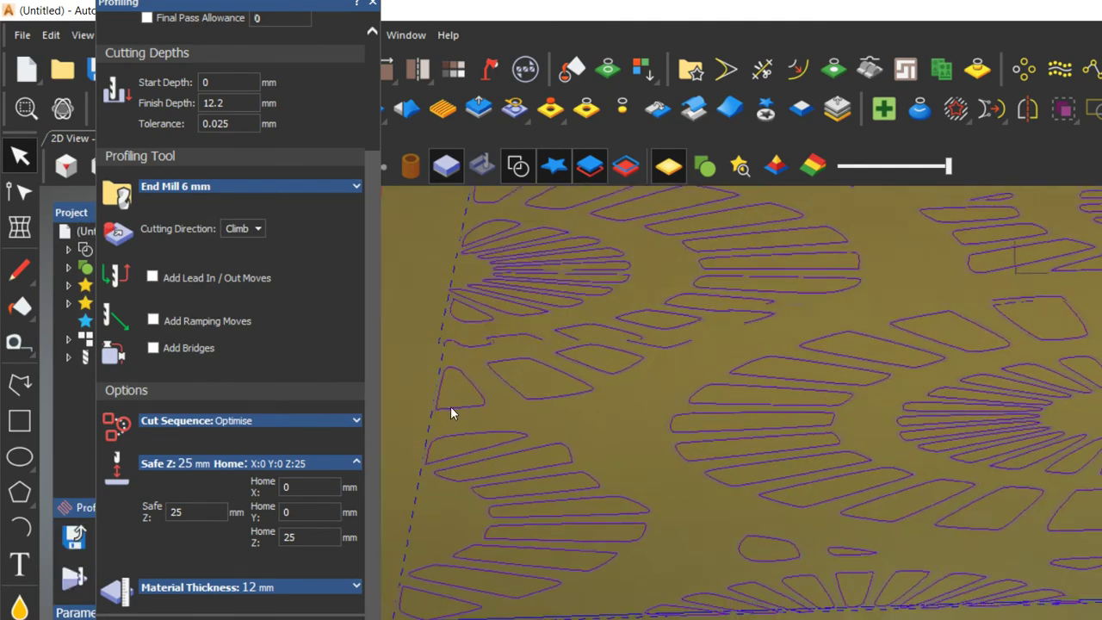
{"action": "left_click_drag", "start_coordinate": [447, 419], "coordinate": [470, 368]}
{"action": "scroll", "coordinate": [471, 368], "scroll_direction": "down", "scroll_amount": 5}
{"action": "left_click_drag", "start_coordinate": [186, 6], "coordinate": [142, 272]}
{"action": "left_click", "coordinate": [138, 165]}
{"action": "scroll", "coordinate": [443, 353], "scroll_direction": "up", "scroll_amount": 5}
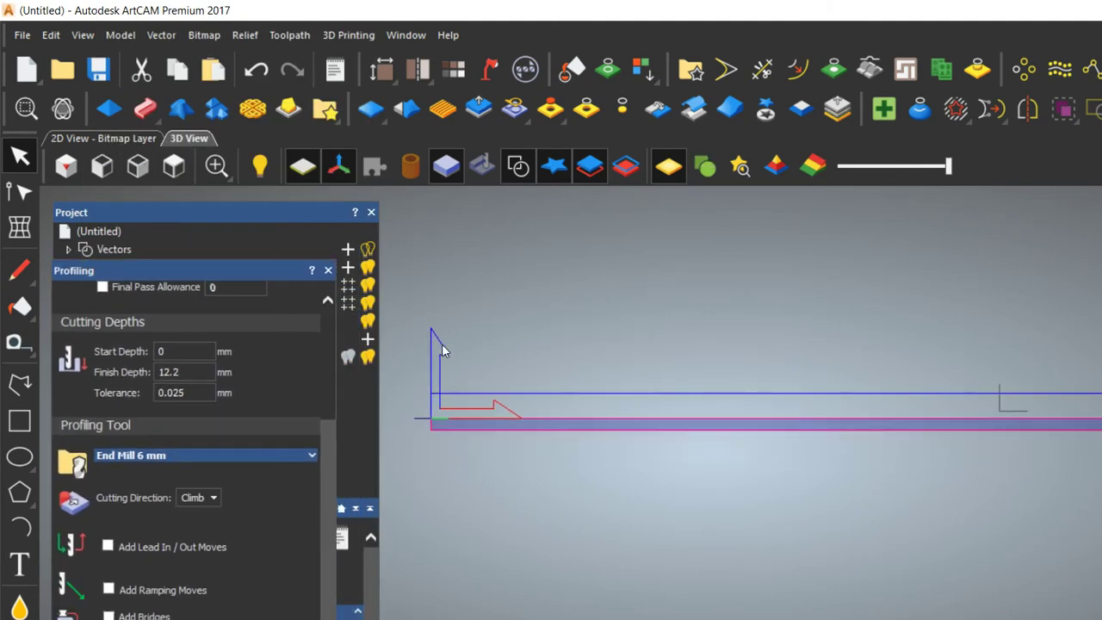
{"action": "scroll", "coordinate": [436, 383], "scroll_direction": "up", "scroll_amount": 4}
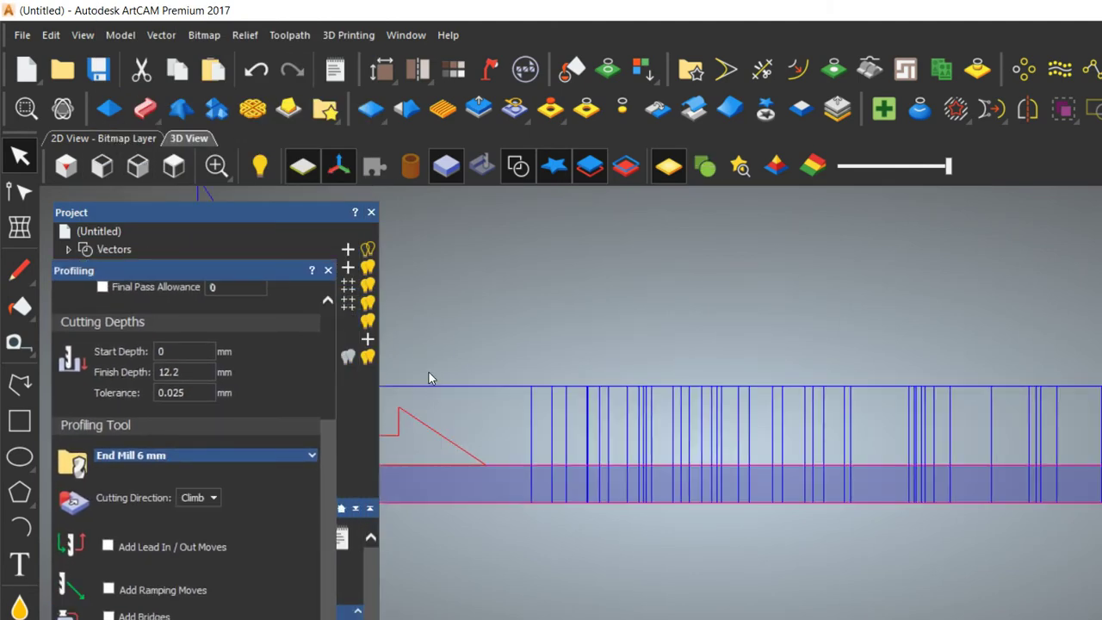
{"action": "scroll", "coordinate": [435, 400], "scroll_direction": "up", "scroll_amount": 4}
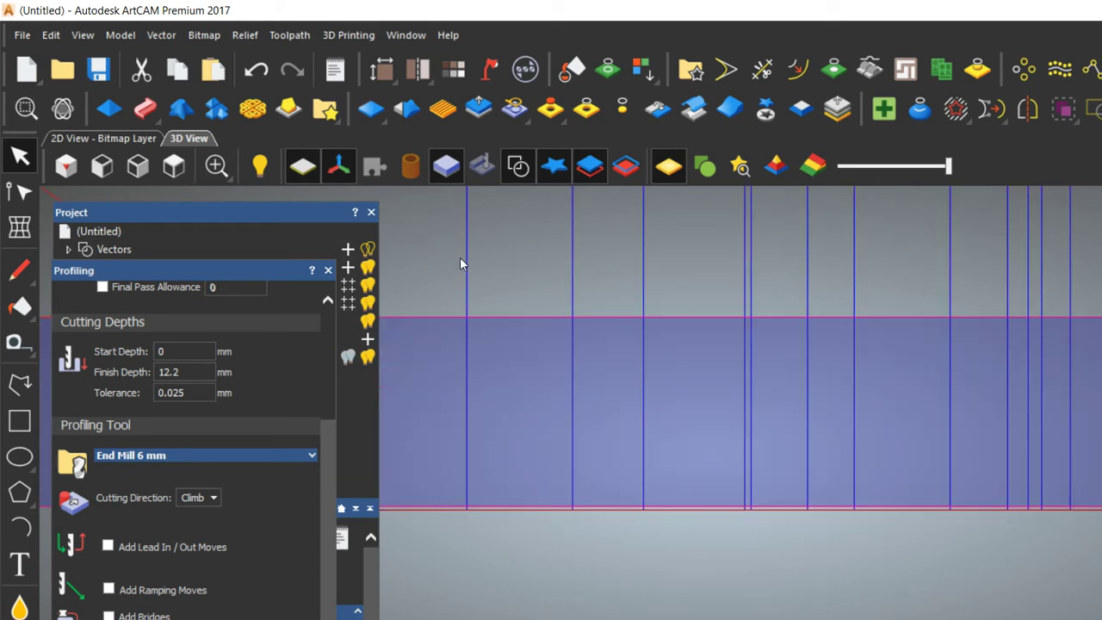
{"action": "scroll", "coordinate": [458, 280], "scroll_direction": "down", "scroll_amount": 4}
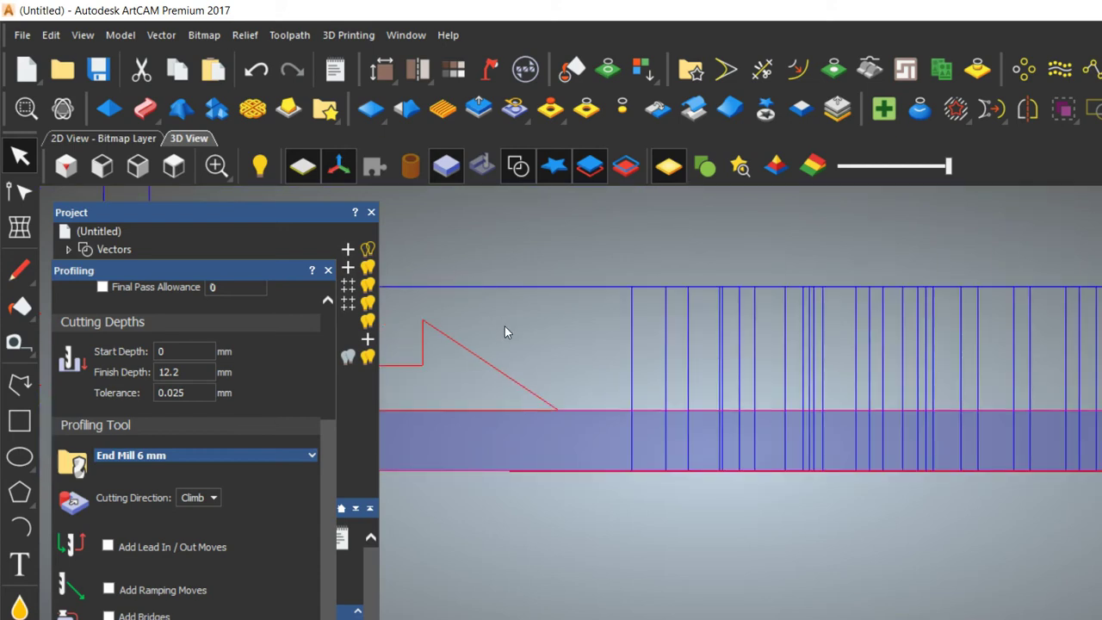
Examine the profile toolpath from oblique and low side angles, comparing its cutting lines and travel moves with the material block
{"action": "left_click_drag", "start_coordinate": [521, 332], "coordinate": [538, 244]}
{"action": "scroll", "coordinate": [539, 244], "scroll_direction": "down", "scroll_amount": 4}
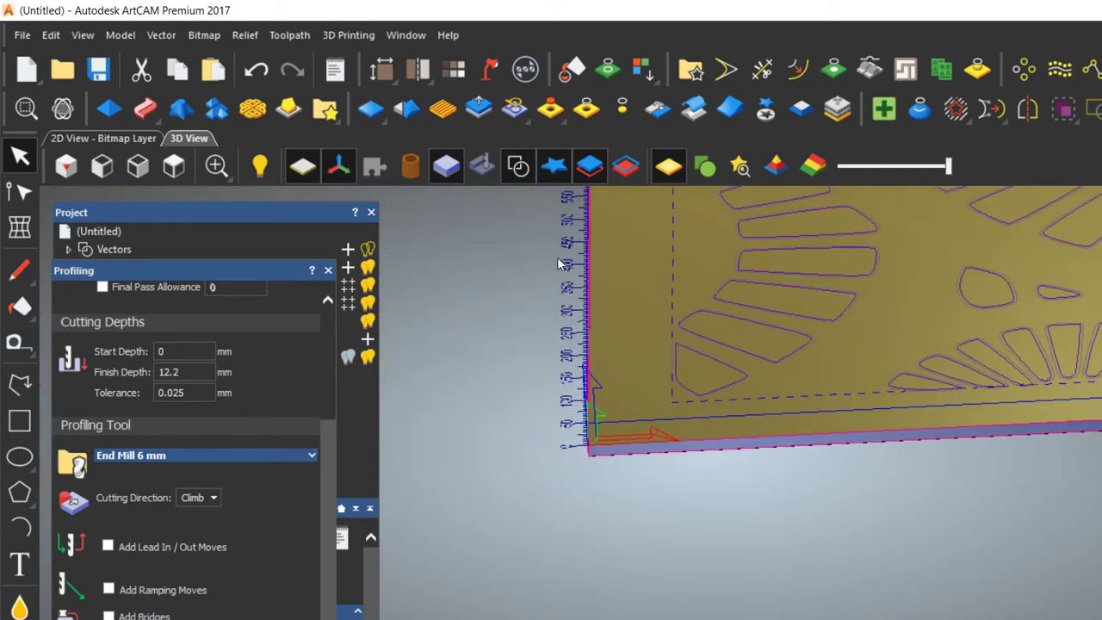
{"action": "scroll", "coordinate": [580, 301], "scroll_direction": "up", "scroll_amount": 3}
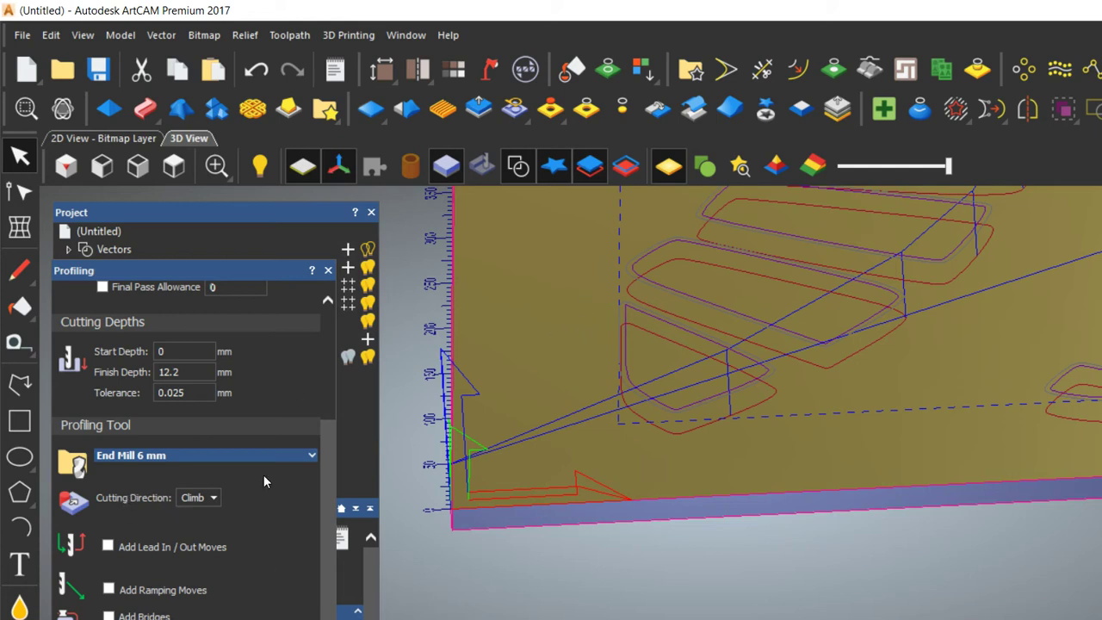
{"action": "left_click_drag", "start_coordinate": [185, 210], "coordinate": [199, 150]}
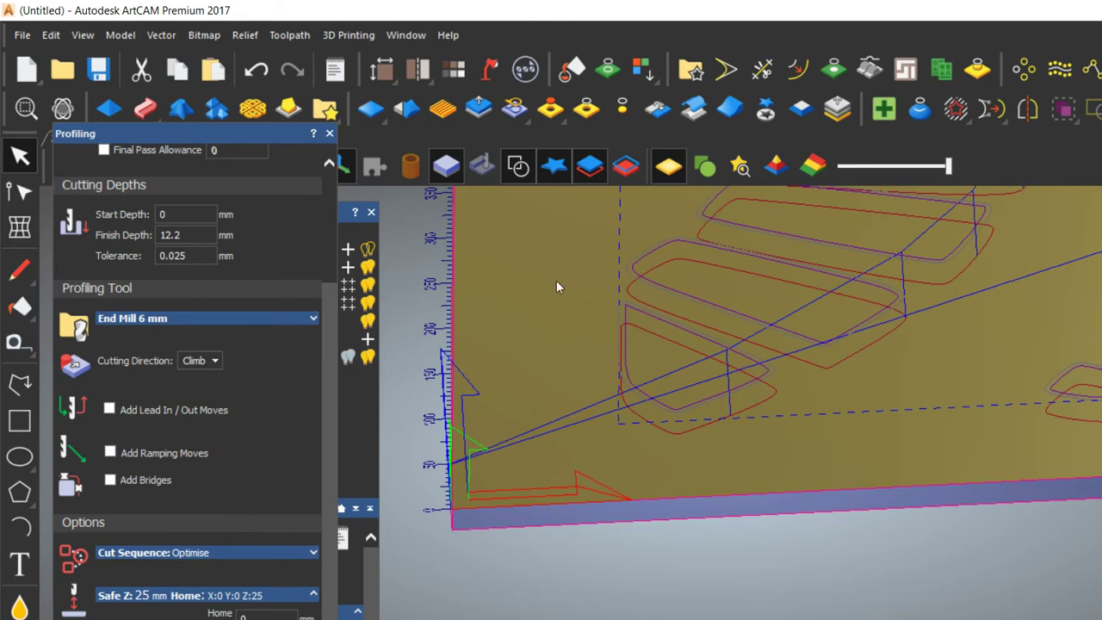
{"action": "scroll", "coordinate": [557, 283], "scroll_direction": "down", "scroll_amount": 4}
{"action": "scroll", "coordinate": [603, 341], "scroll_direction": "up", "scroll_amount": 6}
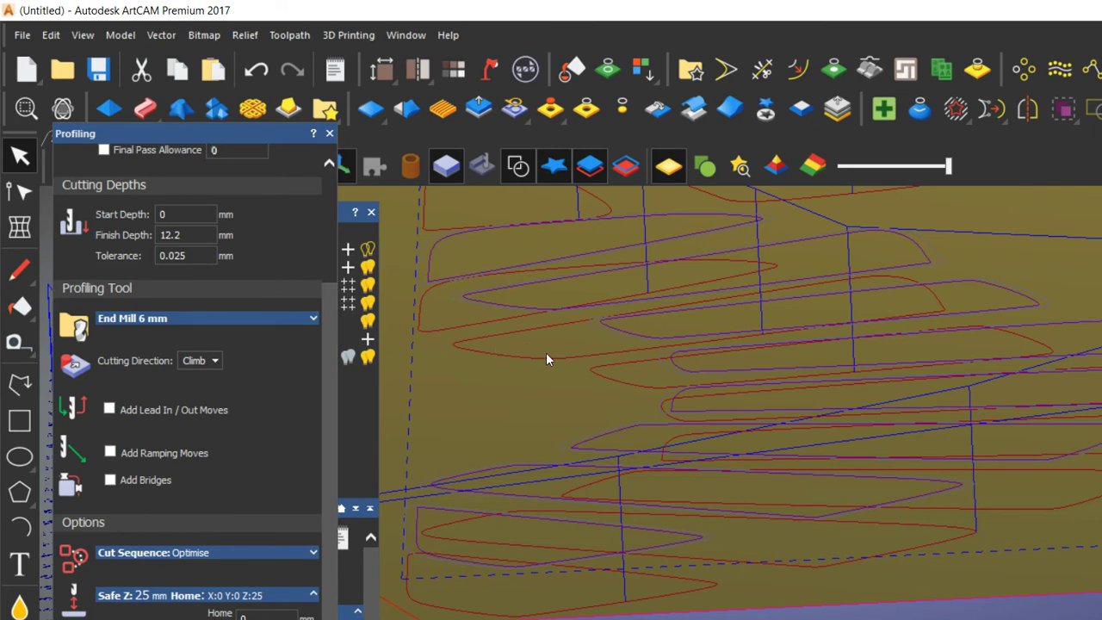
{"action": "left_click_drag", "start_coordinate": [749, 484], "coordinate": [700, 418]}
{"action": "left_click_drag", "start_coordinate": [707, 365], "coordinate": [681, 422]}
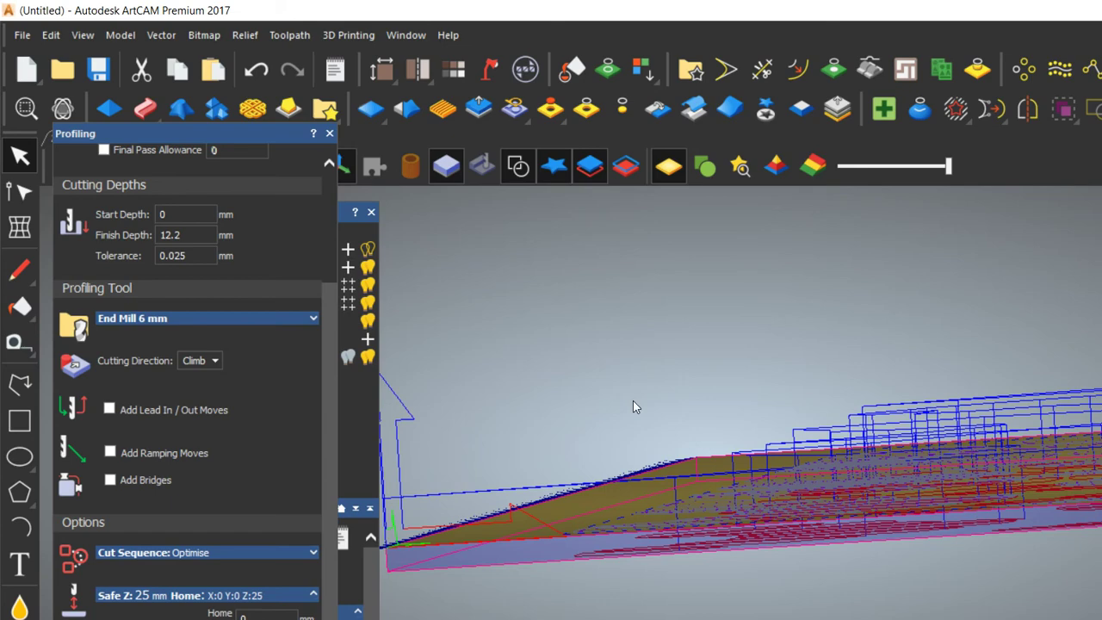
{"action": "scroll", "coordinate": [671, 401], "scroll_direction": "up", "scroll_amount": 5}
{"action": "scroll", "coordinate": [651, 404], "scroll_direction": "up", "scroll_amount": 10}
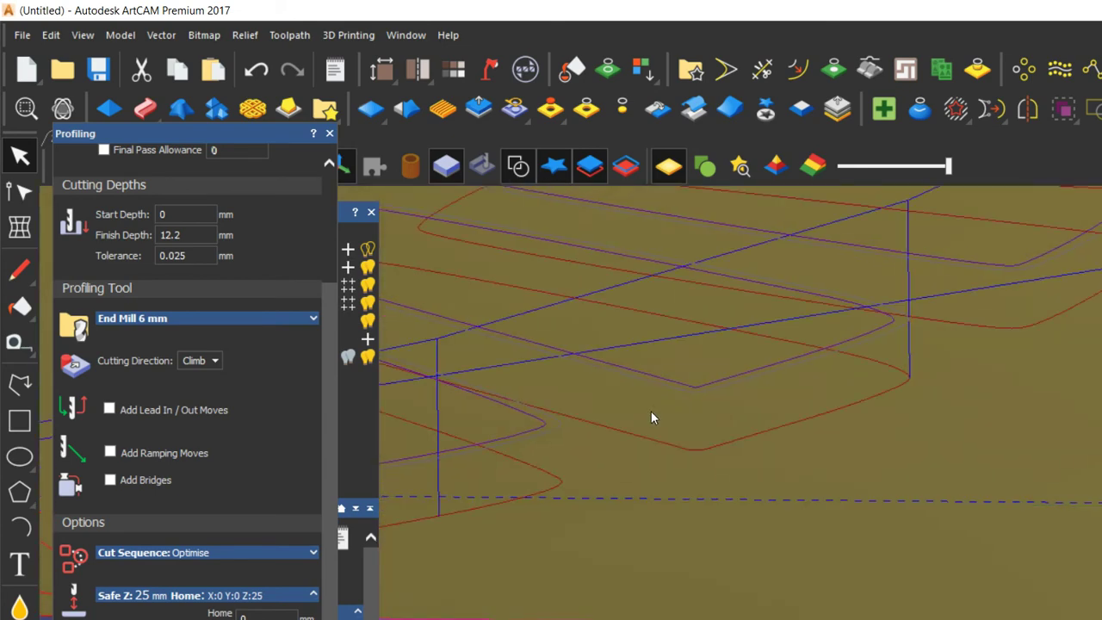
{"action": "scroll", "coordinate": [523, 342], "scroll_direction": "down", "scroll_amount": 5}
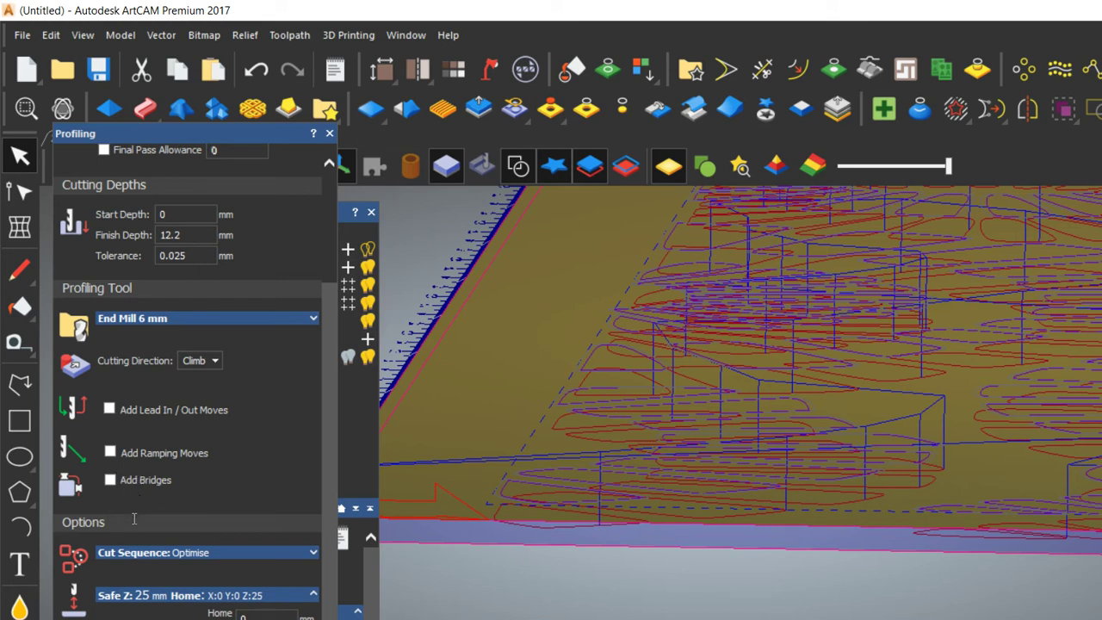
Move the Profiling panel aside, deselect the vectors and examine the toolpath across the window panel
{"action": "left_click_drag", "start_coordinate": [191, 134], "coordinate": [174, 18]}
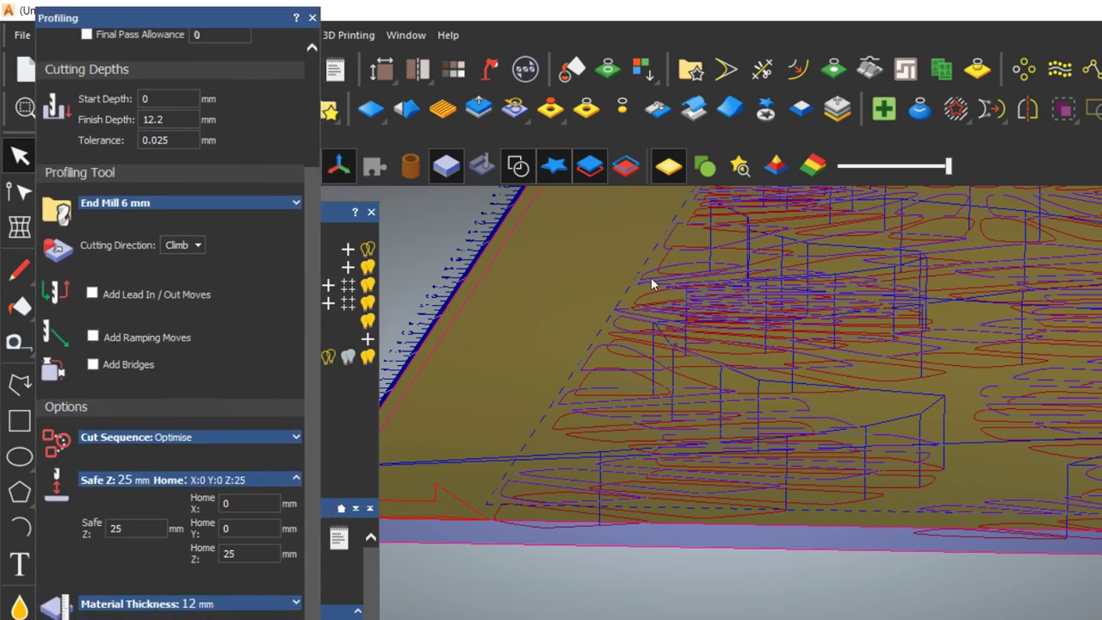
{"action": "left_click", "coordinate": [587, 333]}
{"action": "scroll", "coordinate": [588, 332], "scroll_direction": "down", "scroll_amount": 5}
{"action": "left_click_drag", "start_coordinate": [631, 275], "coordinate": [594, 404]}
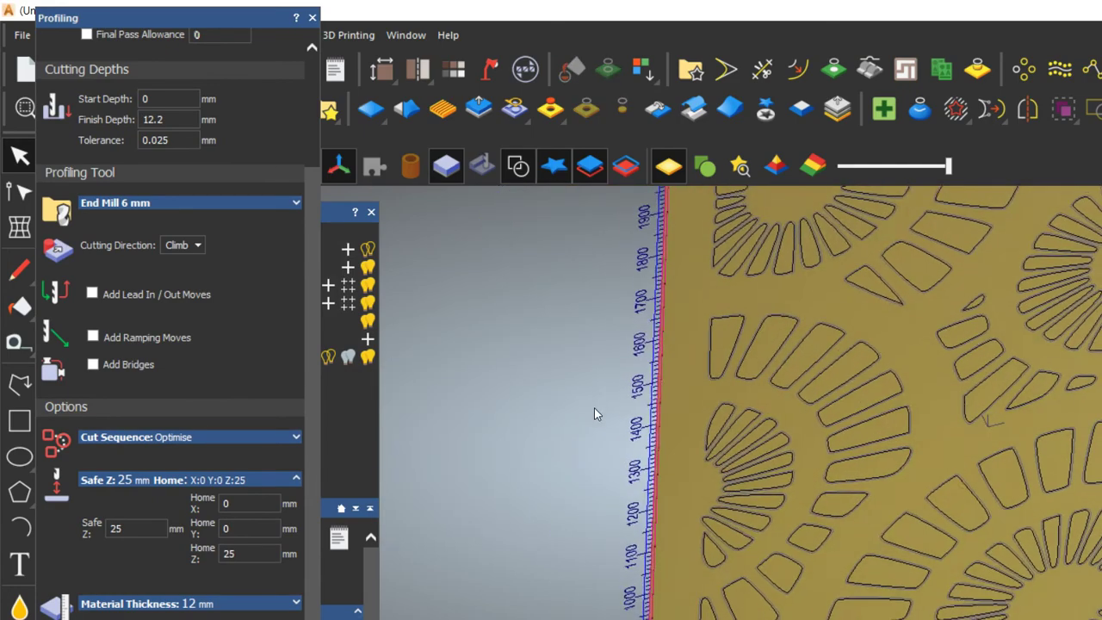
{"action": "scroll", "coordinate": [652, 347], "scroll_direction": "down", "scroll_amount": 5}
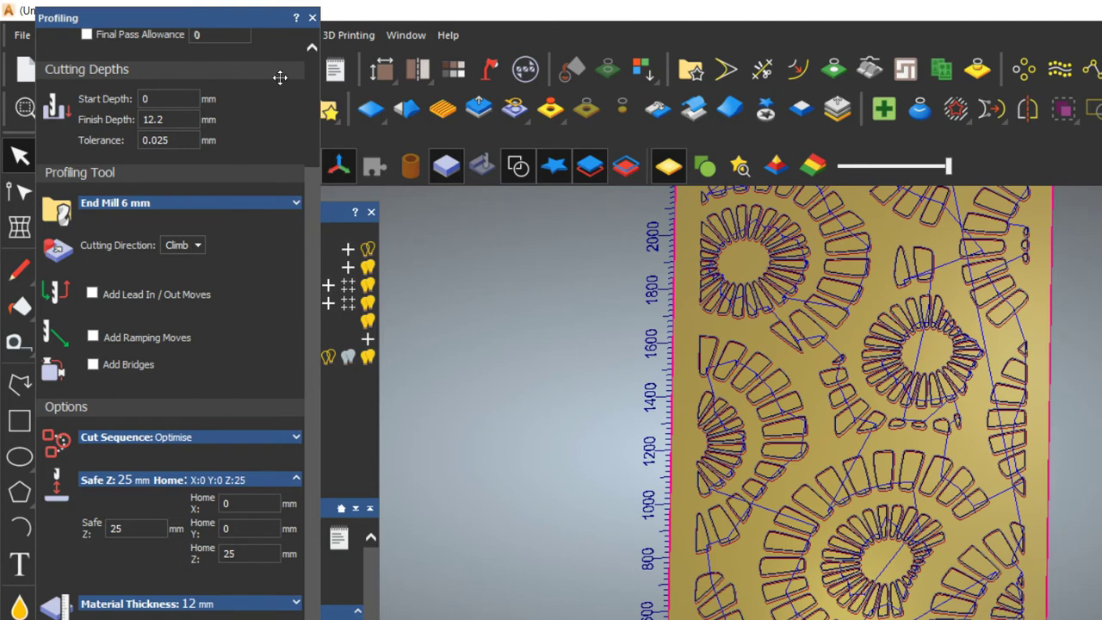
Close the Profiling settings, expand the project's toolpaths and reopen the End Mill 6 mm profile toolpath for editing
{"action": "left_click", "coordinate": [312, 17]}
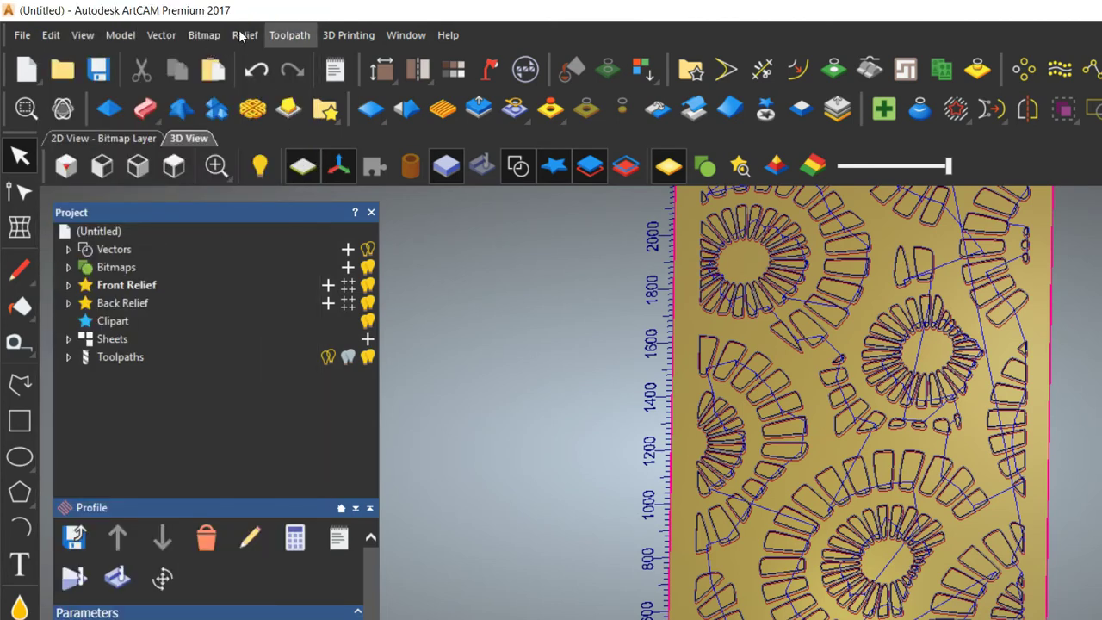
{"action": "left_click", "coordinate": [272, 35]}
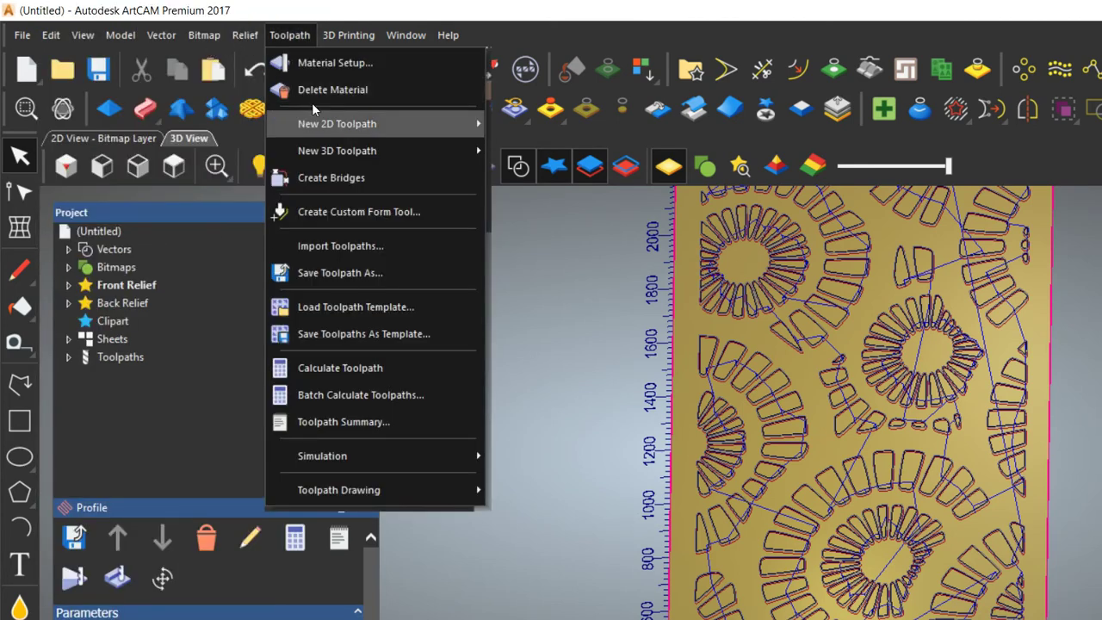
{"action": "left_click", "coordinate": [86, 356]}
{"action": "left_click", "coordinate": [69, 357]}
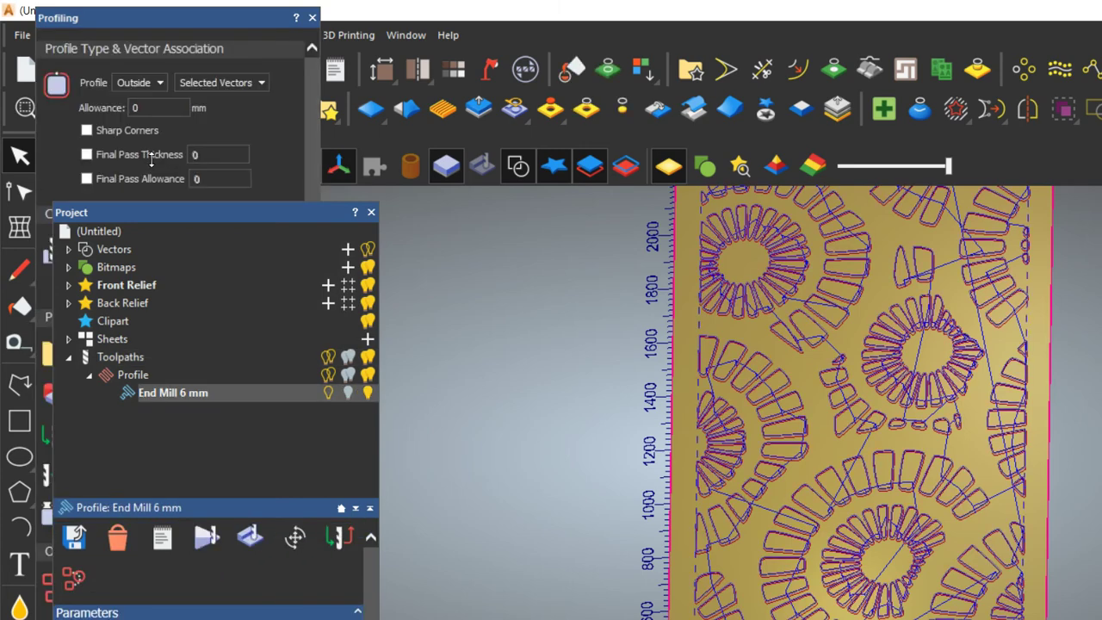
{"action": "left_click", "coordinate": [184, 20]}
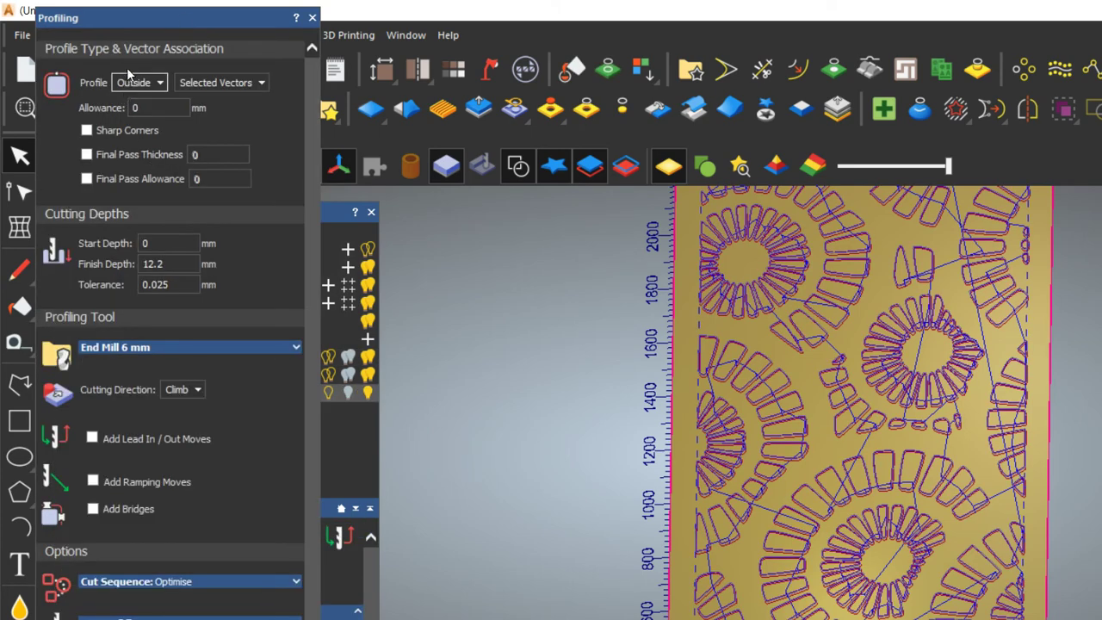
Inspect the outside offset up close, switch the profile type to Along, recalculate and compare the toolpath with the vectors
{"action": "scroll", "coordinate": [603, 329], "scroll_direction": "up", "scroll_amount": 8}
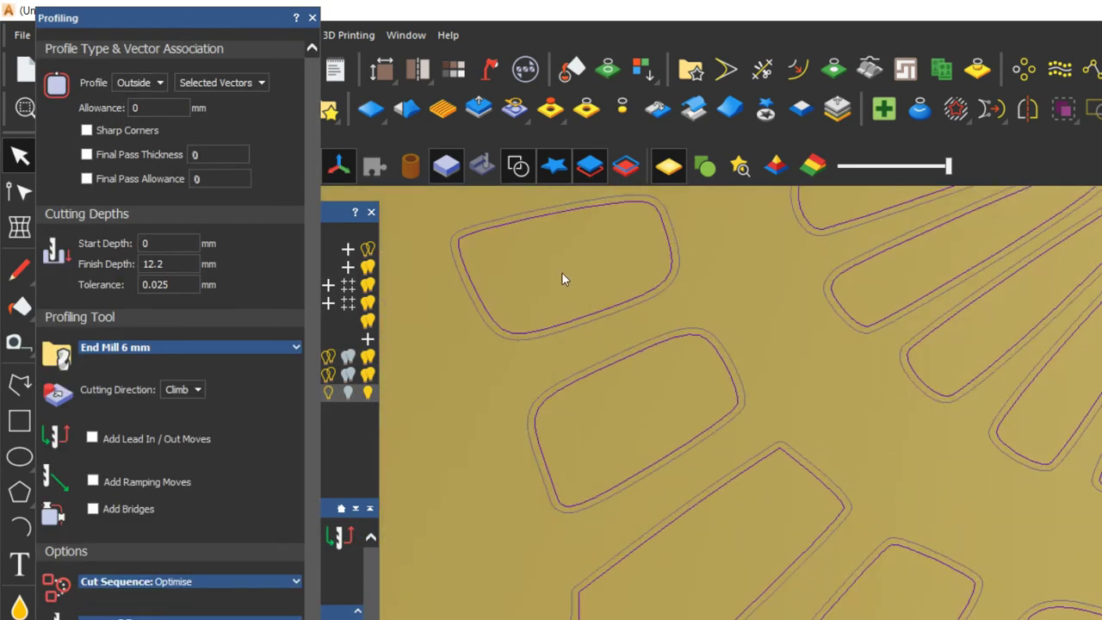
{"action": "middle_click_drag", "start_coordinate": [576, 340], "coordinate": [556, 296]}
{"action": "left_click", "coordinate": [138, 83]}
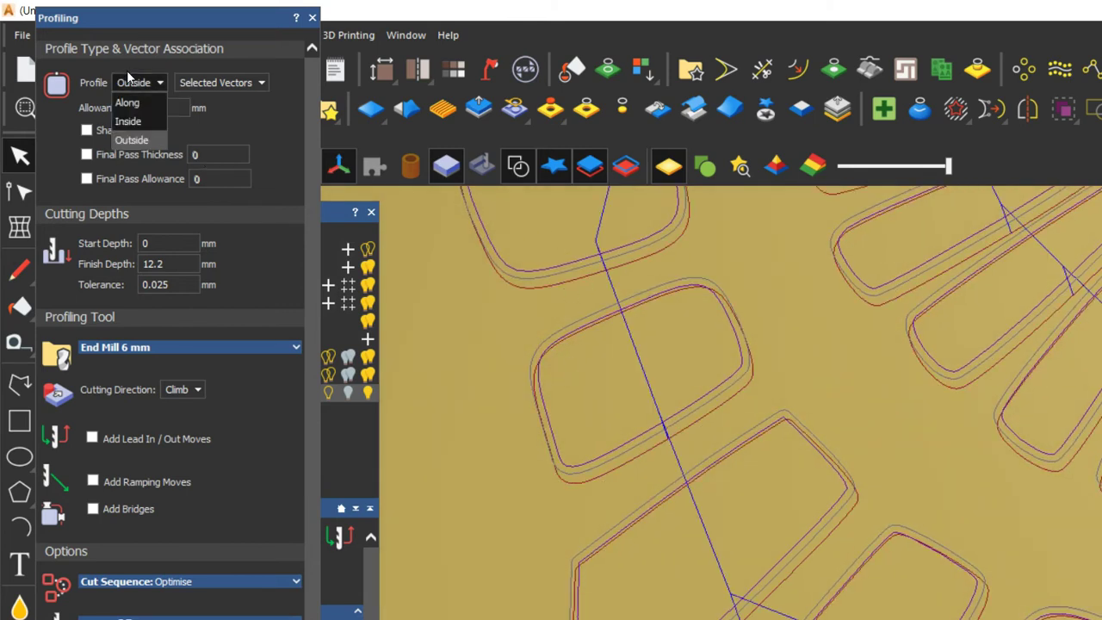
{"action": "left_click", "coordinate": [134, 102]}
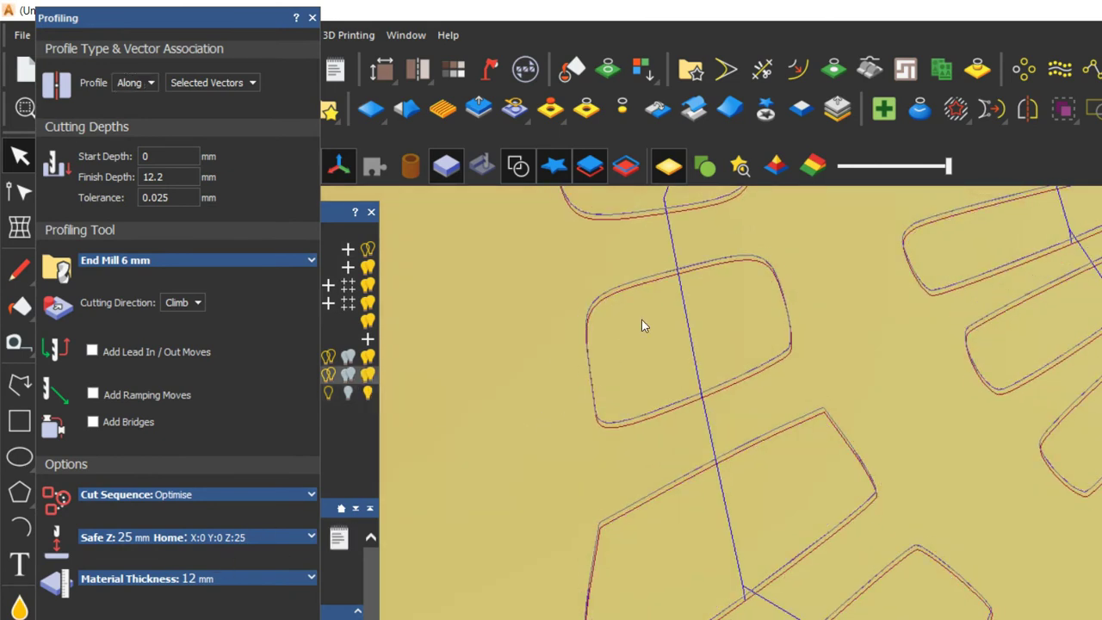
{"action": "middle_click_drag", "start_coordinate": [641, 319], "coordinate": [658, 339]}
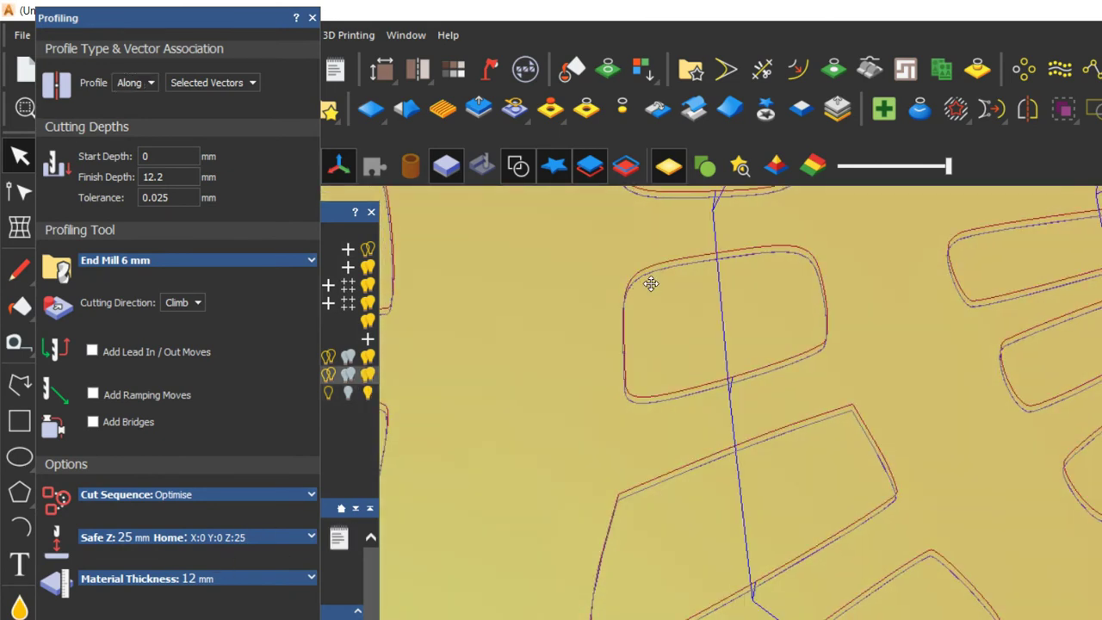
{"action": "scroll", "coordinate": [652, 287], "scroll_direction": "up", "scroll_amount": 3}
{"action": "scroll", "coordinate": [541, 324], "scroll_direction": "down", "scroll_amount": 3}
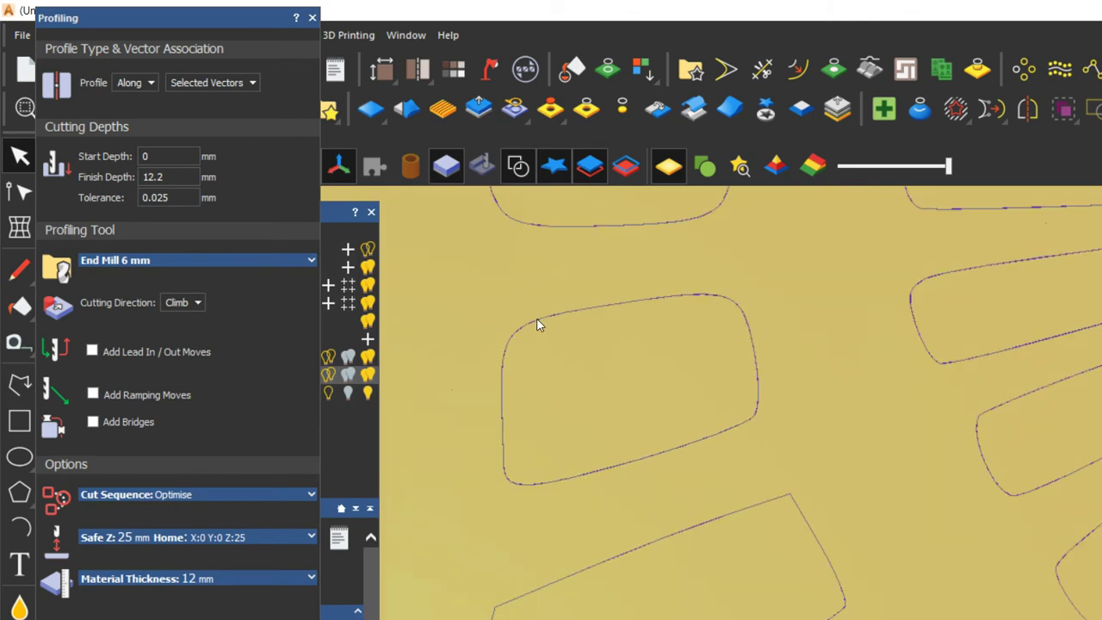
Set the profile type to Inside, recalculate the toolpath and check its offset within the panel openings
{"action": "left_click", "coordinate": [127, 82]}
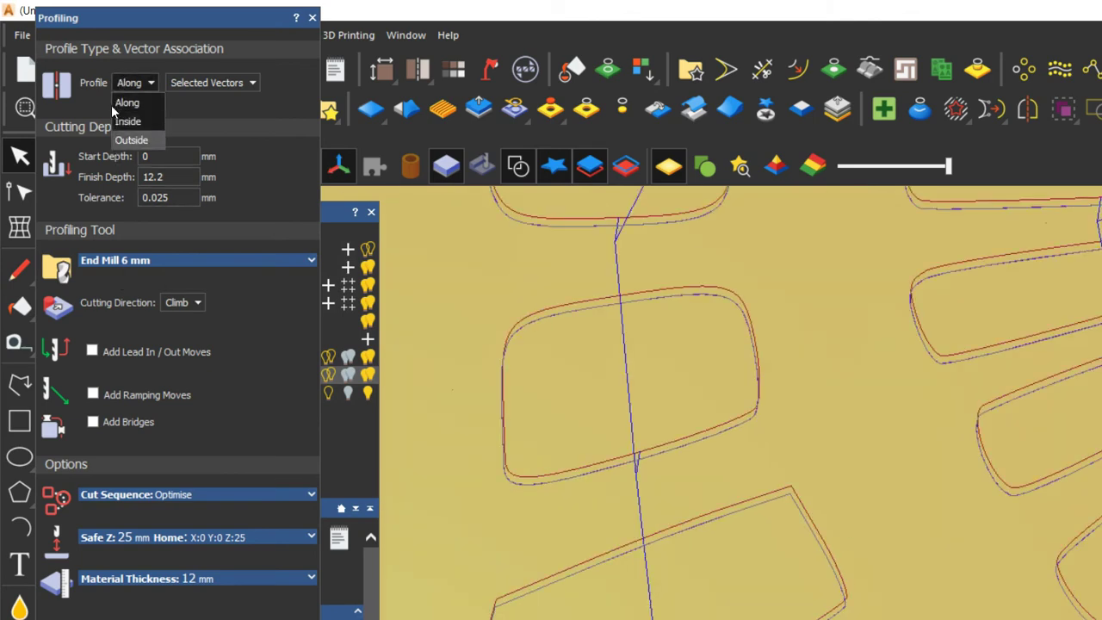
{"action": "left_click", "coordinate": [127, 121]}
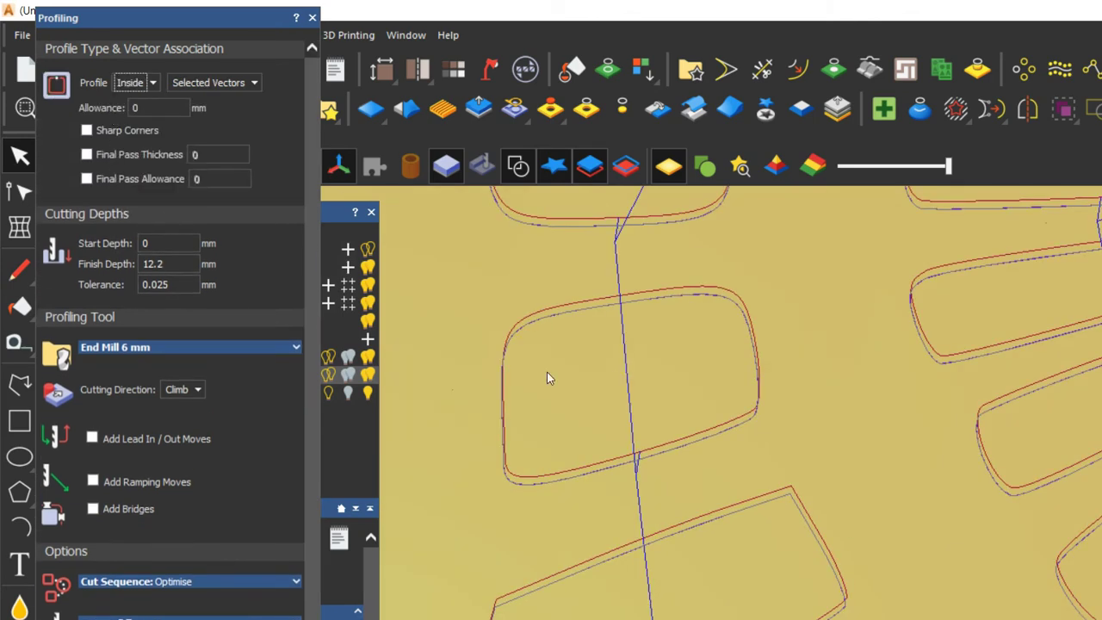
{"action": "scroll", "coordinate": [553, 265], "scroll_direction": "up", "scroll_amount": 5}
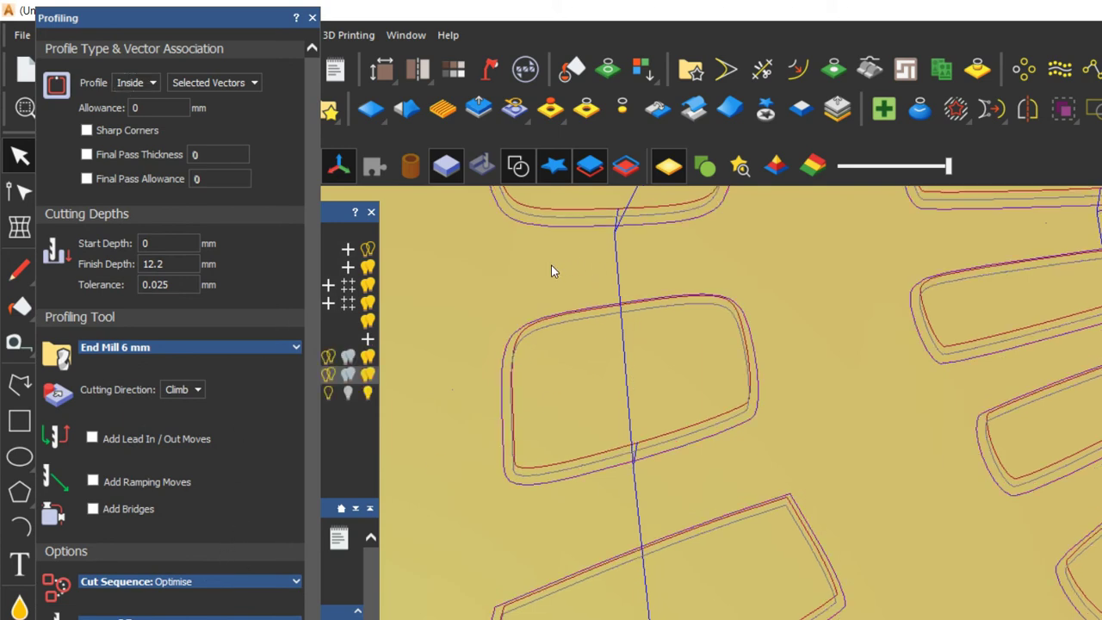
{"action": "scroll", "coordinate": [620, 223], "scroll_direction": "down", "scroll_amount": 8}
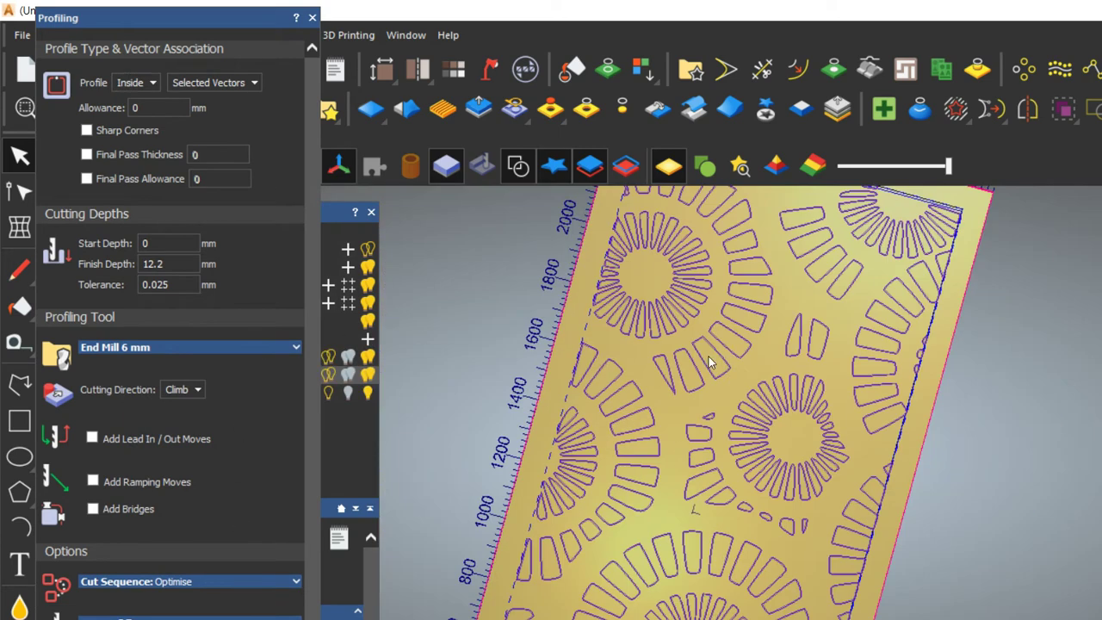
{"action": "left_click", "coordinate": [368, 393]}
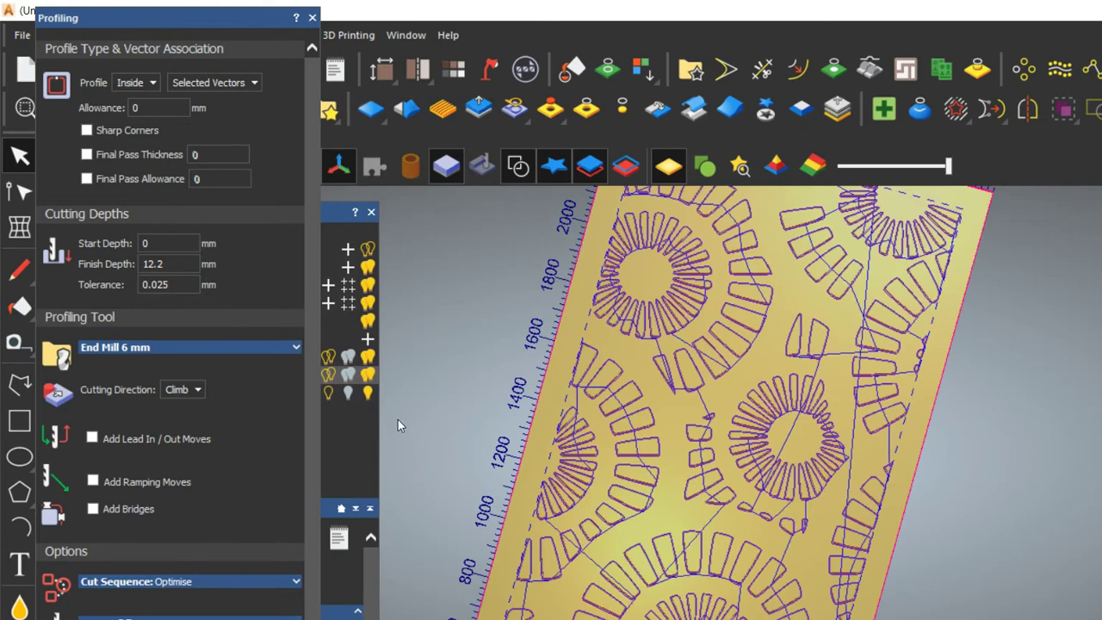
View the sheet straight from above and examine the inside toolpath and its travel moves over the whole panel
{"action": "middle_click_drag", "start_coordinate": [403, 419], "coordinate": [442, 504]}
{"action": "scroll", "coordinate": [442, 503], "scroll_direction": "down", "scroll_amount": 2}
{"action": "left_click_drag", "start_coordinate": [211, 20], "coordinate": [156, 249]}
{"action": "left_click", "coordinate": [173, 165]}
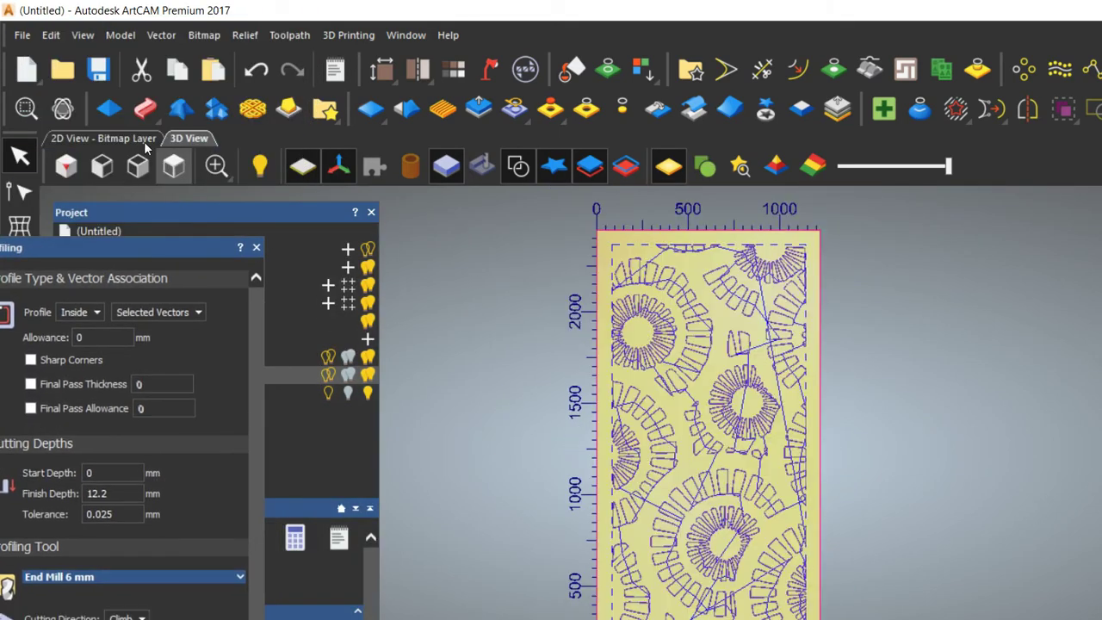
{"action": "scroll", "coordinate": [619, 205], "scroll_direction": "up", "scroll_amount": 3}
{"action": "scroll", "coordinate": [507, 407], "scroll_direction": "down", "scroll_amount": 3}
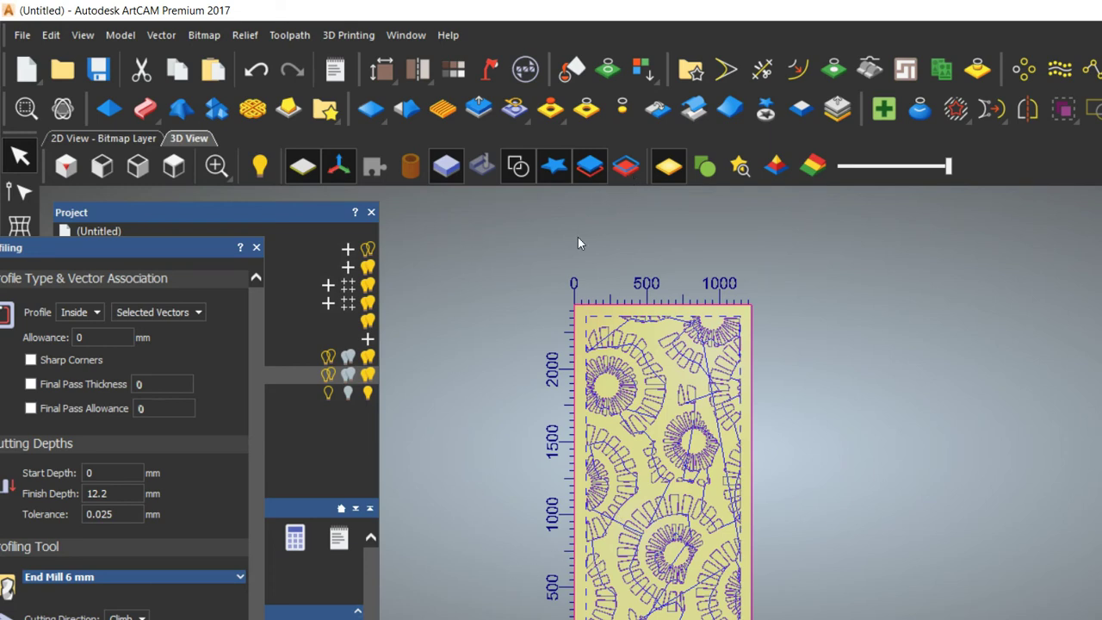
{"action": "scroll", "coordinate": [514, 256], "scroll_direction": "up", "scroll_amount": 3}
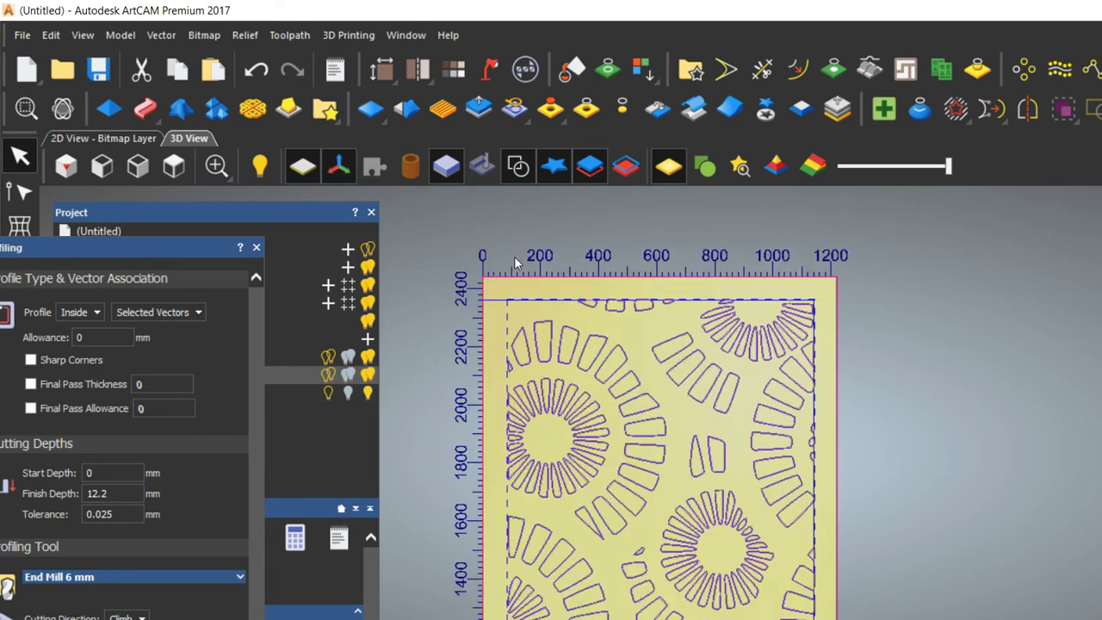
{"action": "scroll", "coordinate": [577, 447], "scroll_direction": "down", "scroll_amount": 4}
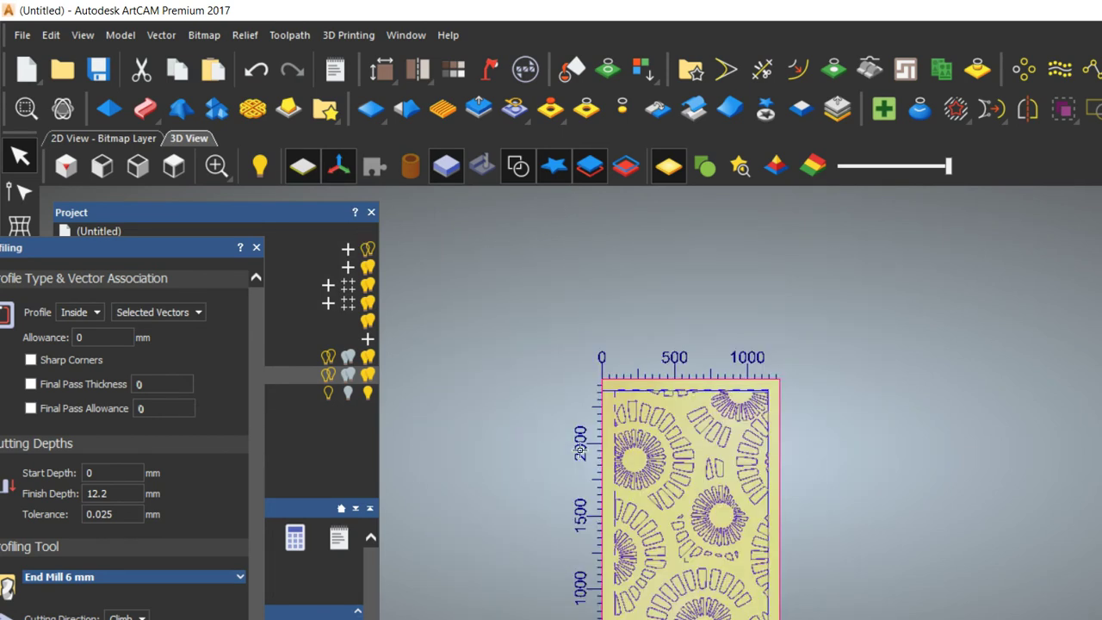
{"action": "scroll", "coordinate": [582, 464], "scroll_direction": "up", "scroll_amount": 5}
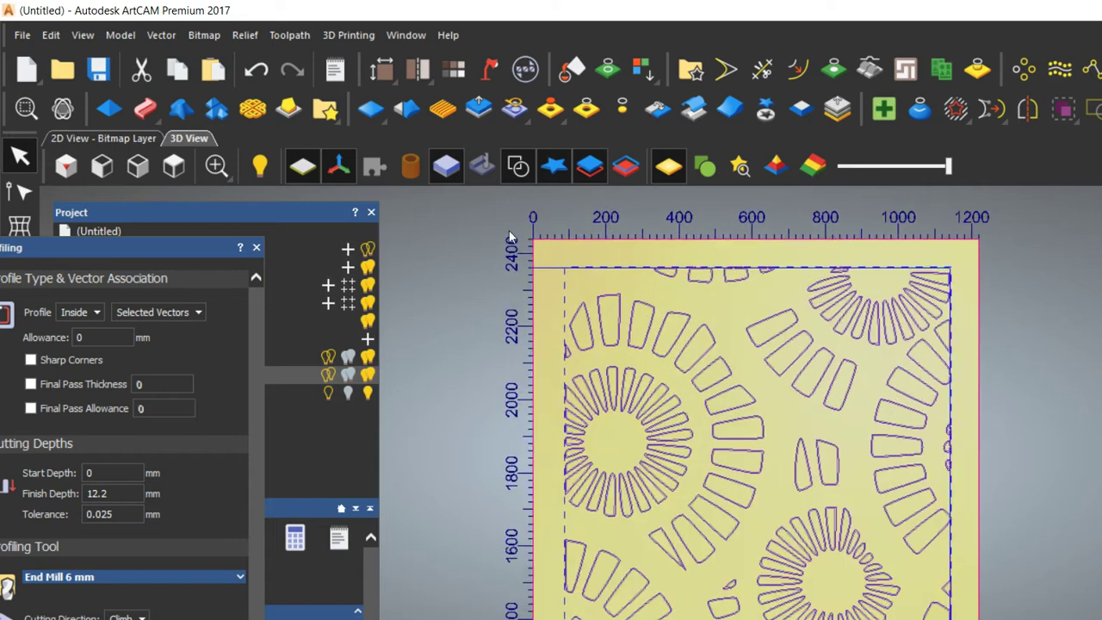
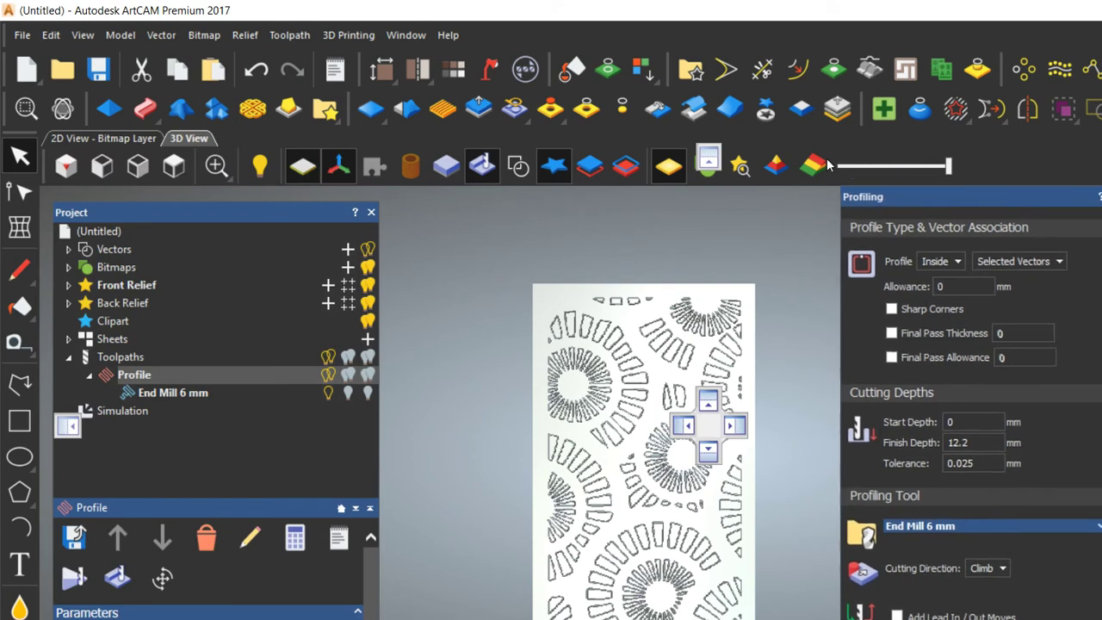
Select the project's Simulation entry and set its rendering material to Light Oak (V)
{"action": "scroll", "coordinate": [524, 381], "scroll_direction": "up", "scroll_amount": 5}
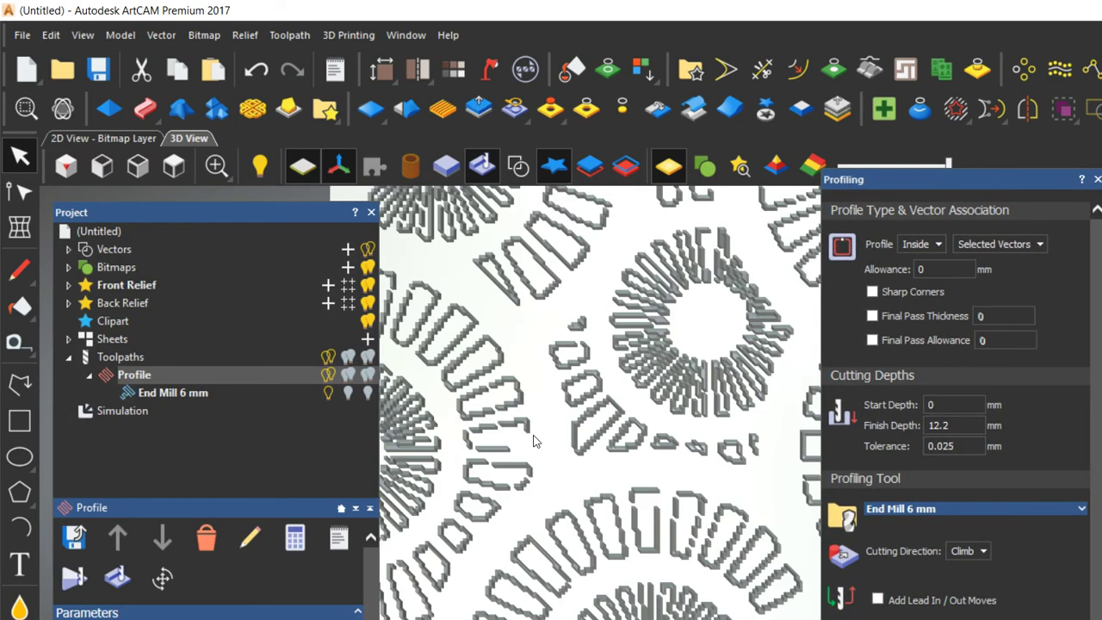
{"action": "scroll", "coordinate": [521, 396], "scroll_direction": "down", "scroll_amount": 5}
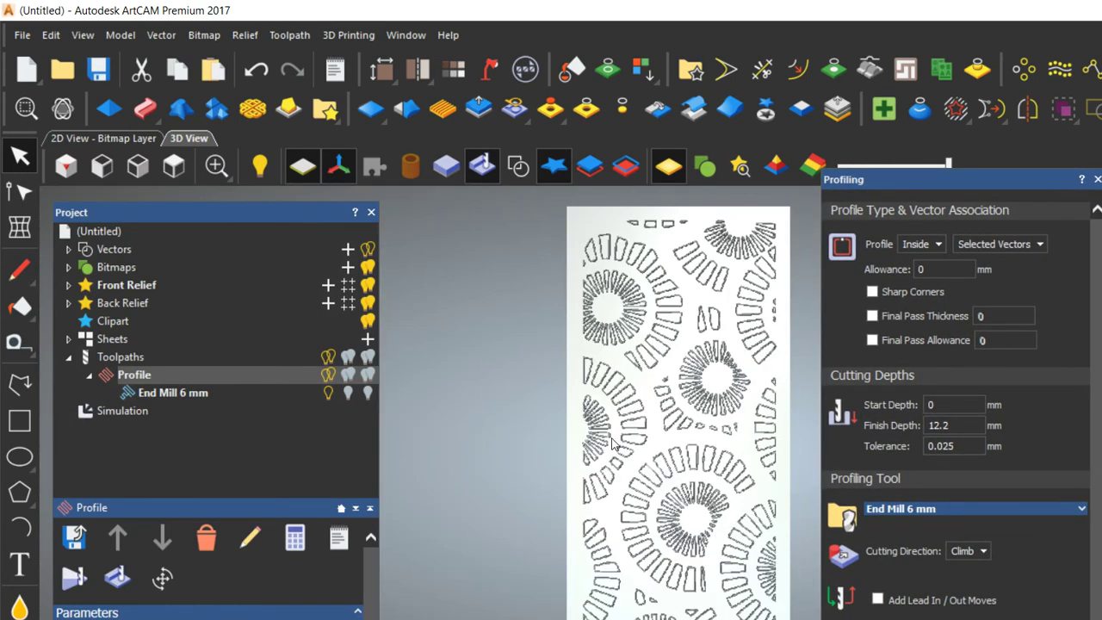
{"action": "left_click_drag", "start_coordinate": [182, 207], "coordinate": [152, 101]}
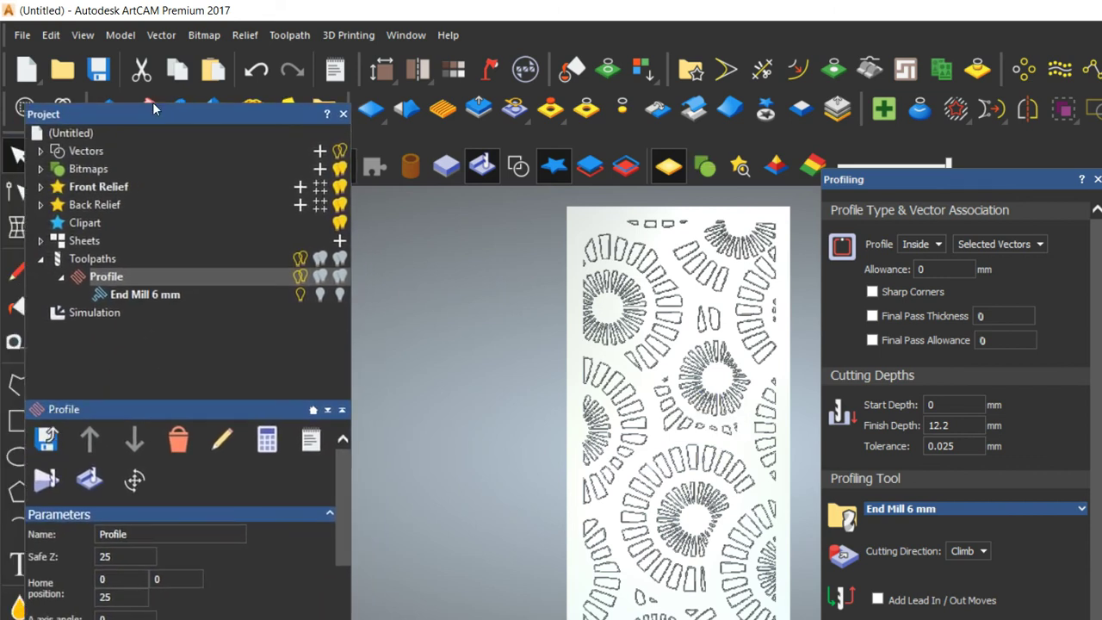
{"action": "left_click", "coordinate": [110, 311]}
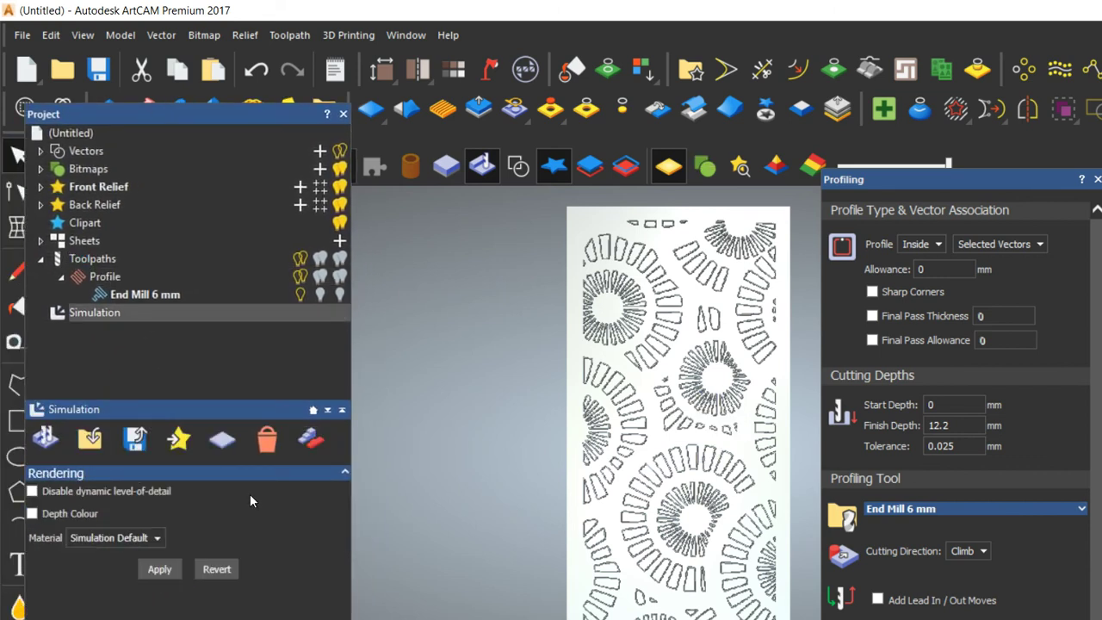
{"action": "left_click", "coordinate": [123, 537]}
{"action": "scroll", "coordinate": [121, 587], "scroll_direction": "down", "scroll_amount": 5}
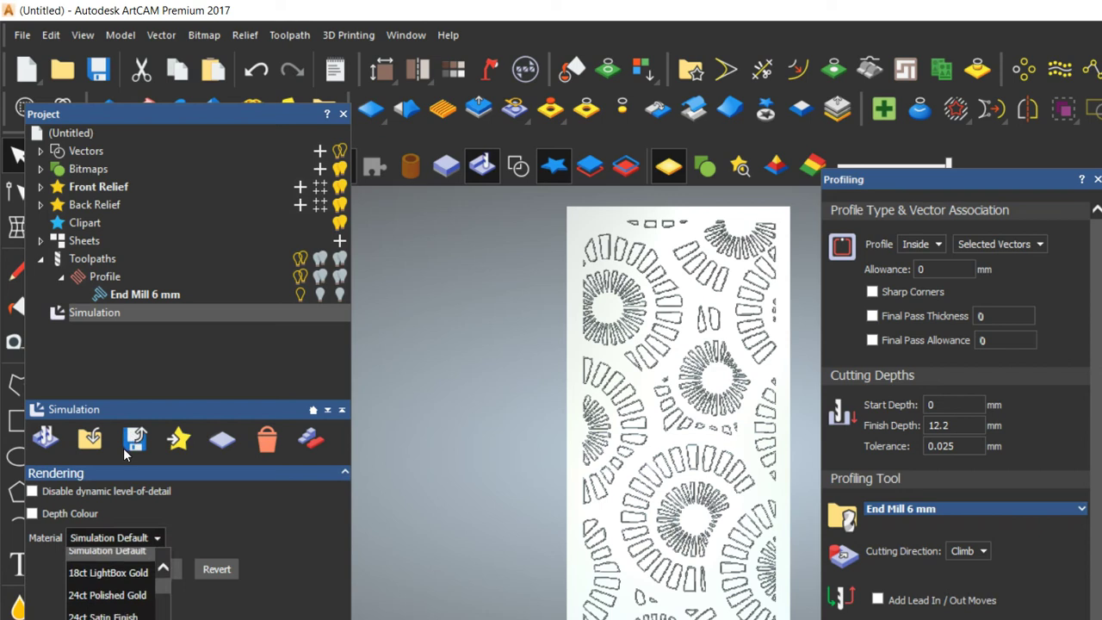
{"action": "scroll", "coordinate": [102, 497], "scroll_direction": "down", "scroll_amount": 7}
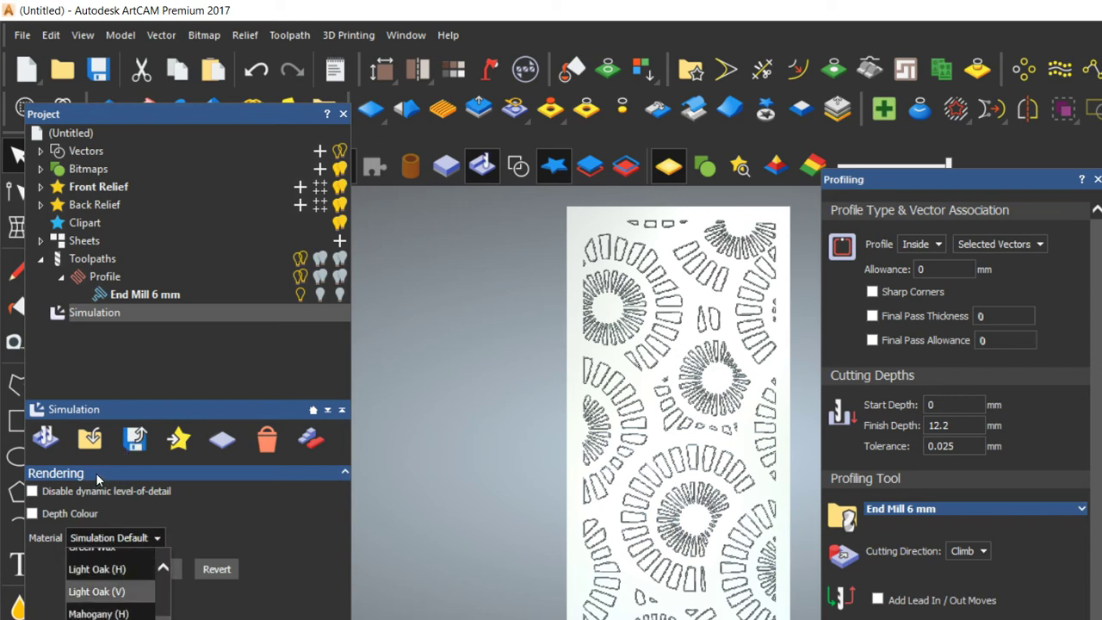
{"action": "key", "text": "Return"}
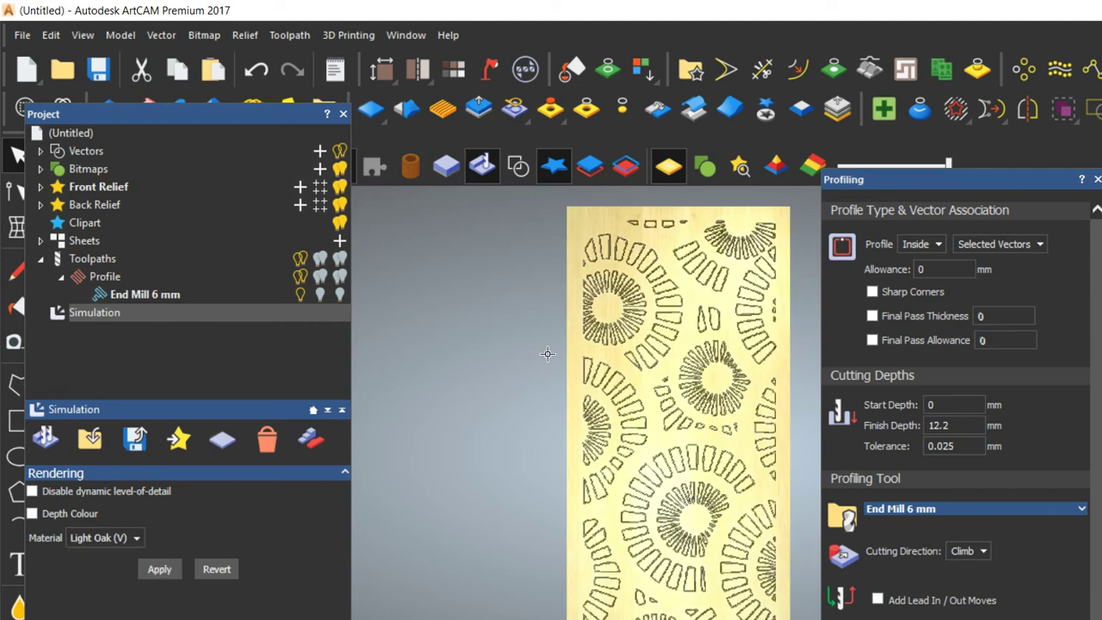
Examine the simulated cut grooves in the light oak sheet up close and over the whole panel
{"action": "scroll", "coordinate": [542, 352], "scroll_direction": "up", "scroll_amount": 5}
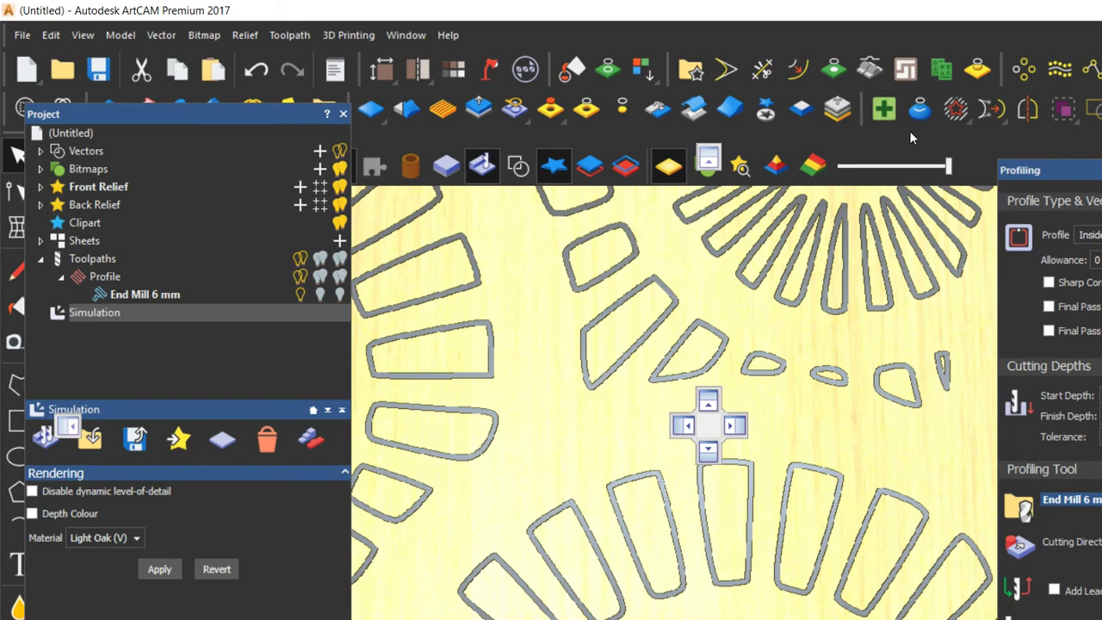
{"action": "scroll", "coordinate": [550, 331], "scroll_direction": "down", "scroll_amount": 5}
{"action": "scroll", "coordinate": [547, 336], "scroll_direction": "up", "scroll_amount": 4}
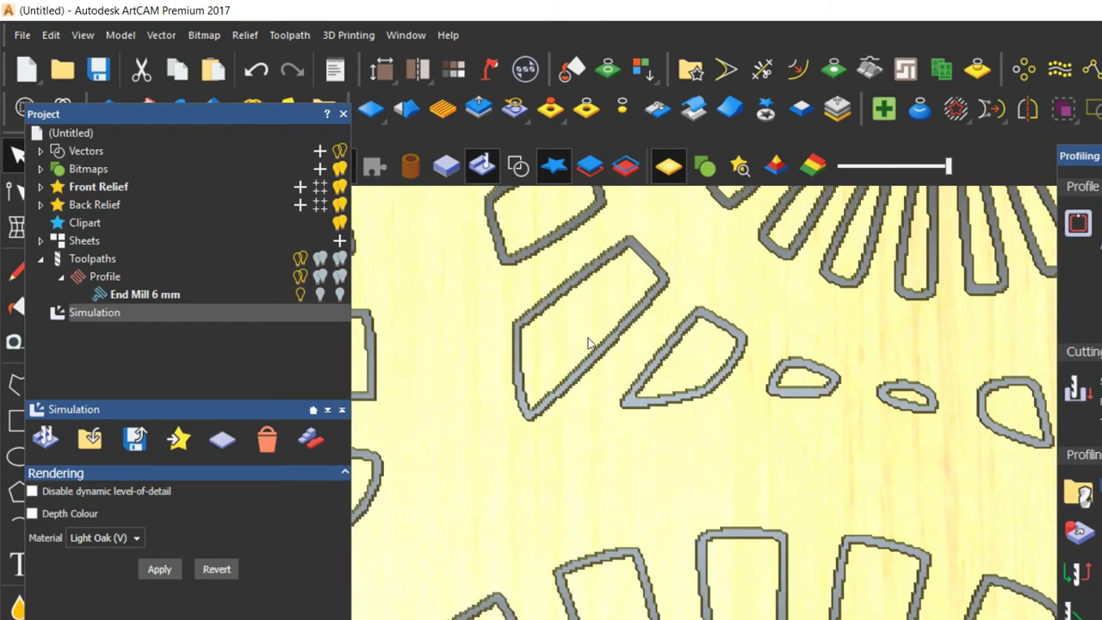
{"action": "scroll", "coordinate": [552, 380], "scroll_direction": "down", "scroll_amount": 5}
{"action": "scroll", "coordinate": [570, 304], "scroll_direction": "down", "scroll_amount": 5}
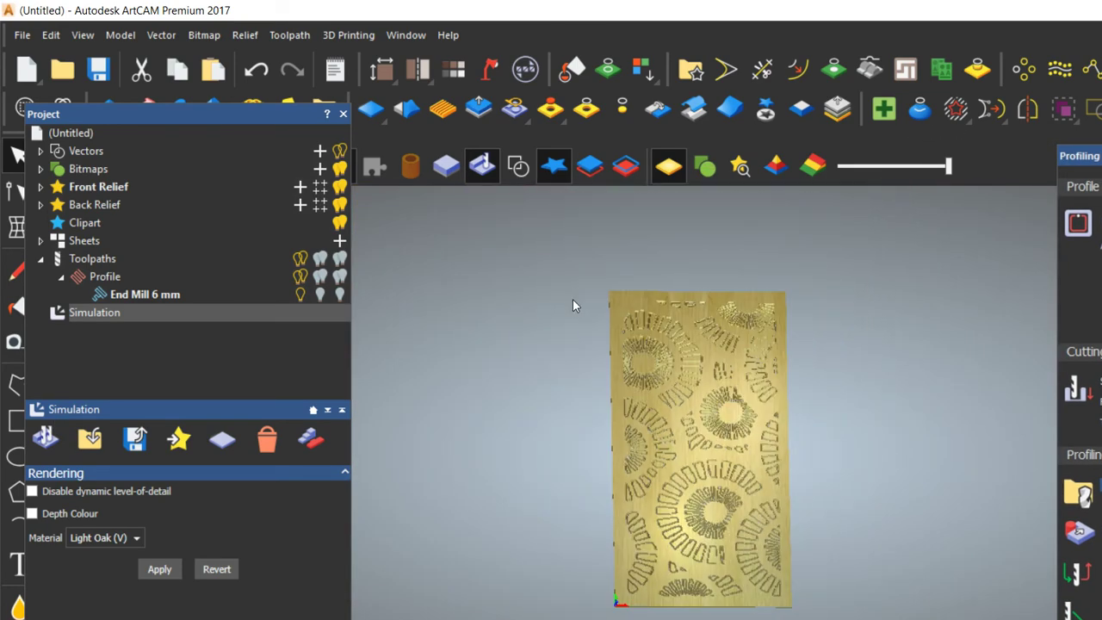
{"action": "scroll", "coordinate": [575, 300], "scroll_direction": "up", "scroll_amount": 4}
{"action": "scroll", "coordinate": [566, 326], "scroll_direction": "down", "scroll_amount": 3}
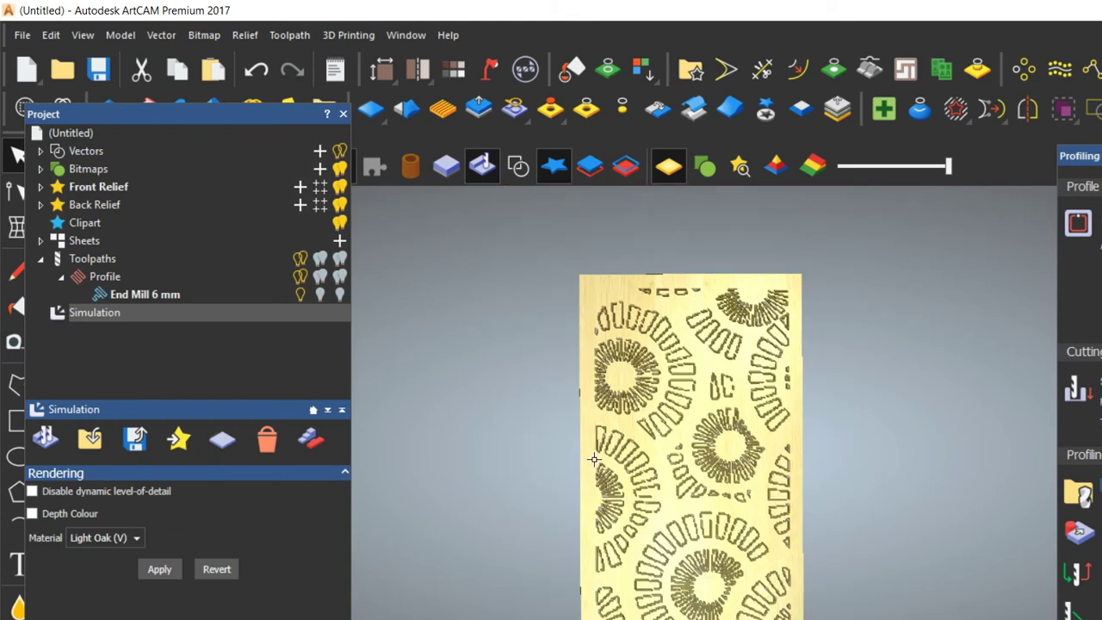
{"action": "scroll", "coordinate": [594, 461], "scroll_direction": "up", "scroll_amount": 3}
Delete the simulation's waste material in Keep picked material mode, picking the panel sheet as the part to keep
{"action": "left_click", "coordinate": [289, 34]}
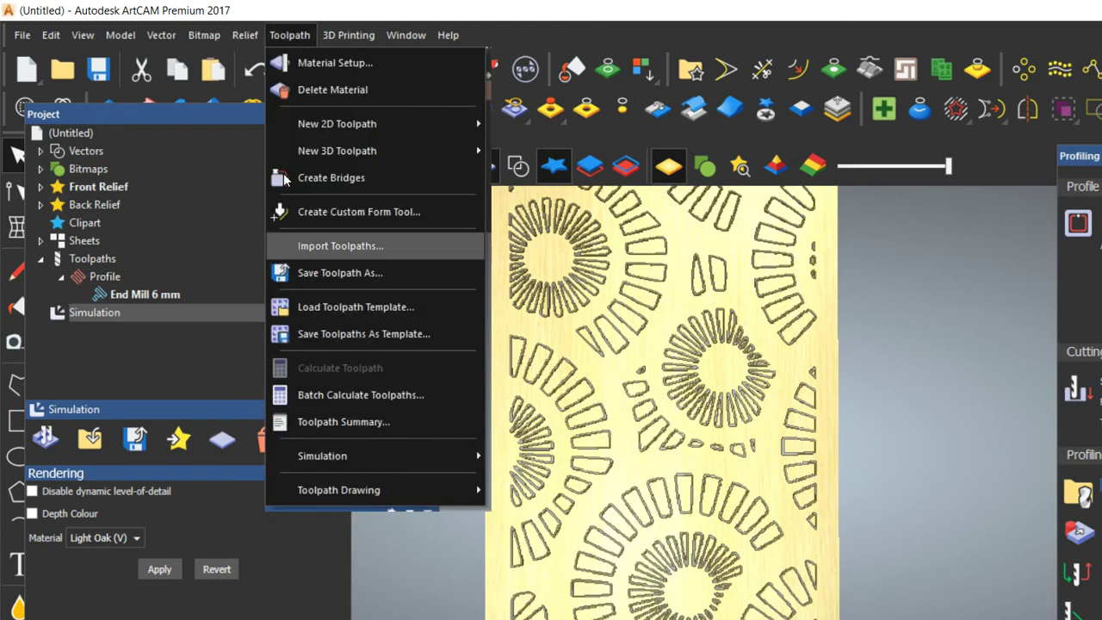
{"action": "left_click", "coordinate": [578, 507]}
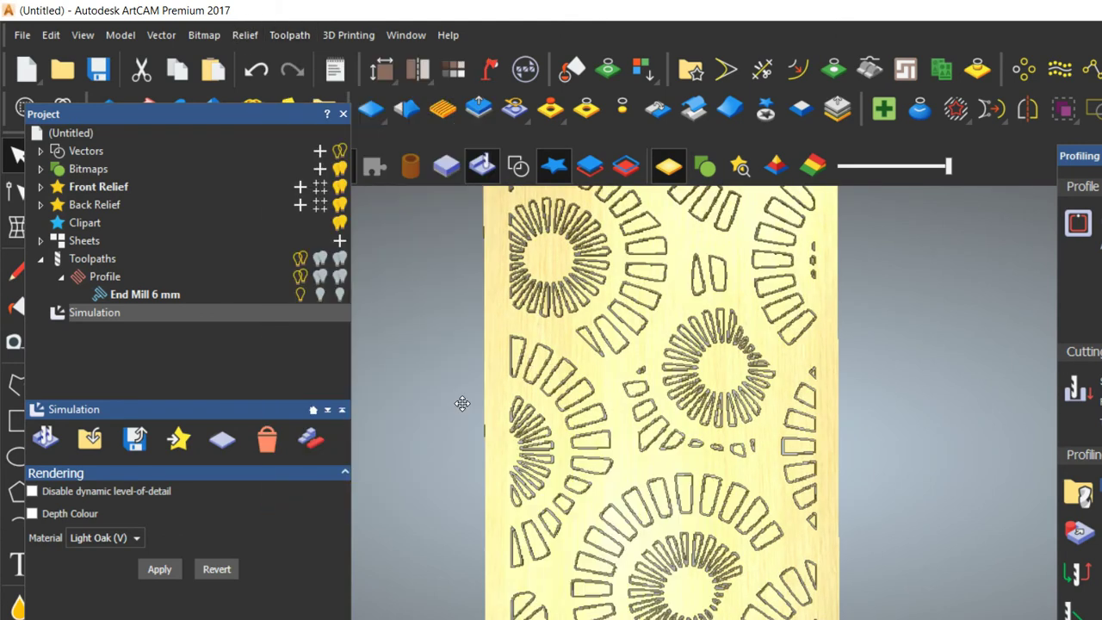
{"action": "mouse_move", "coordinate": [203, 114]}
{"action": "left_mouse_down"}
{"action": "mouse_move", "coordinate": [204, 213]}
{"action": "mouse_move", "coordinate": [214, 93]}
{"action": "left_mouse_up"}
{"action": "left_click", "coordinate": [289, 34]}
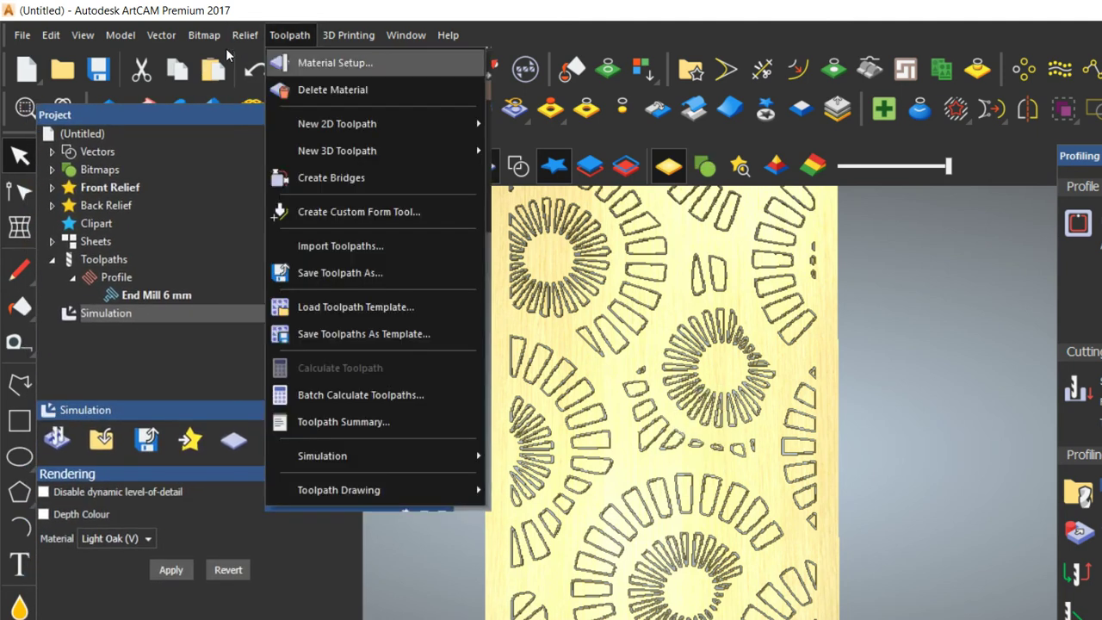
{"action": "mouse_move", "coordinate": [345, 456]}
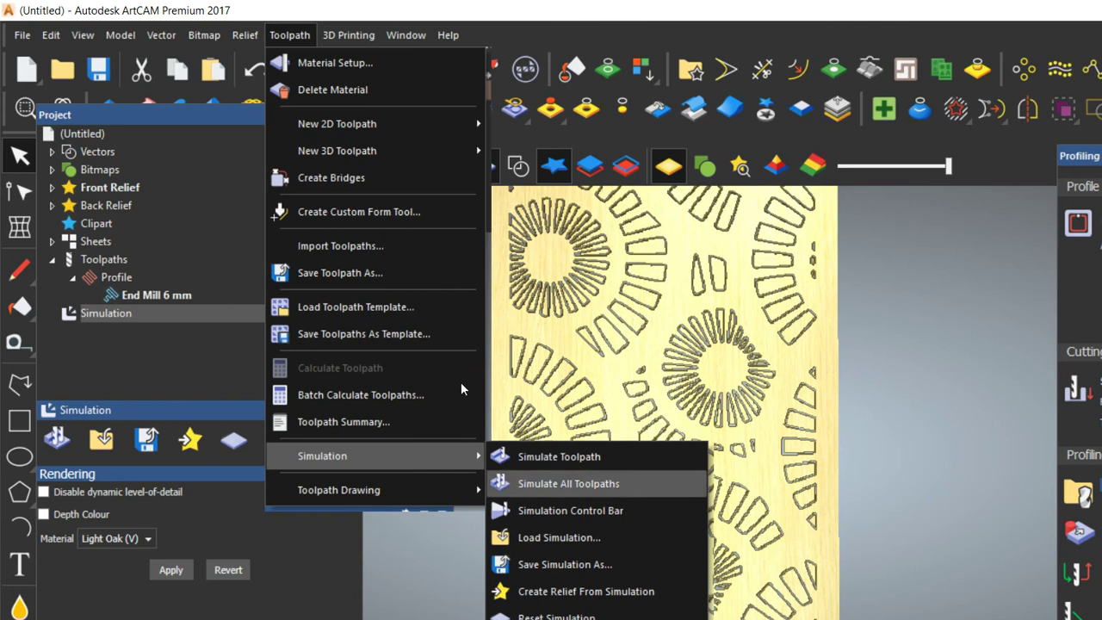
{"action": "left_click", "coordinate": [460, 542]}
{"action": "left_click", "coordinate": [482, 166]}
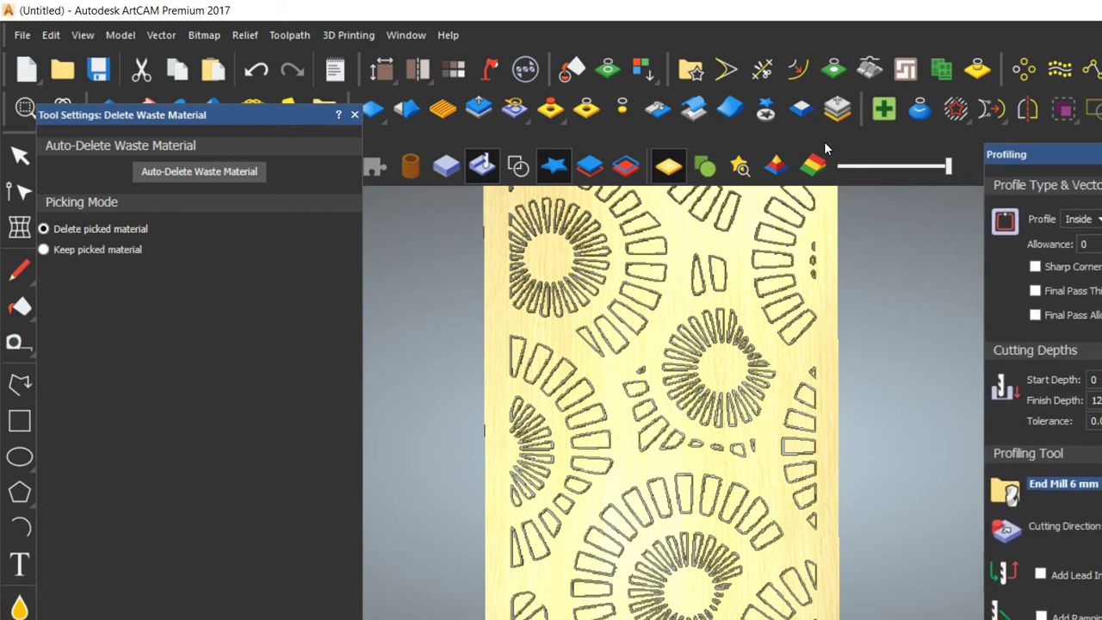
{"action": "left_click", "coordinate": [646, 272]}
{"action": "left_click", "coordinate": [44, 249]}
{"action": "left_click", "coordinate": [483, 310]}
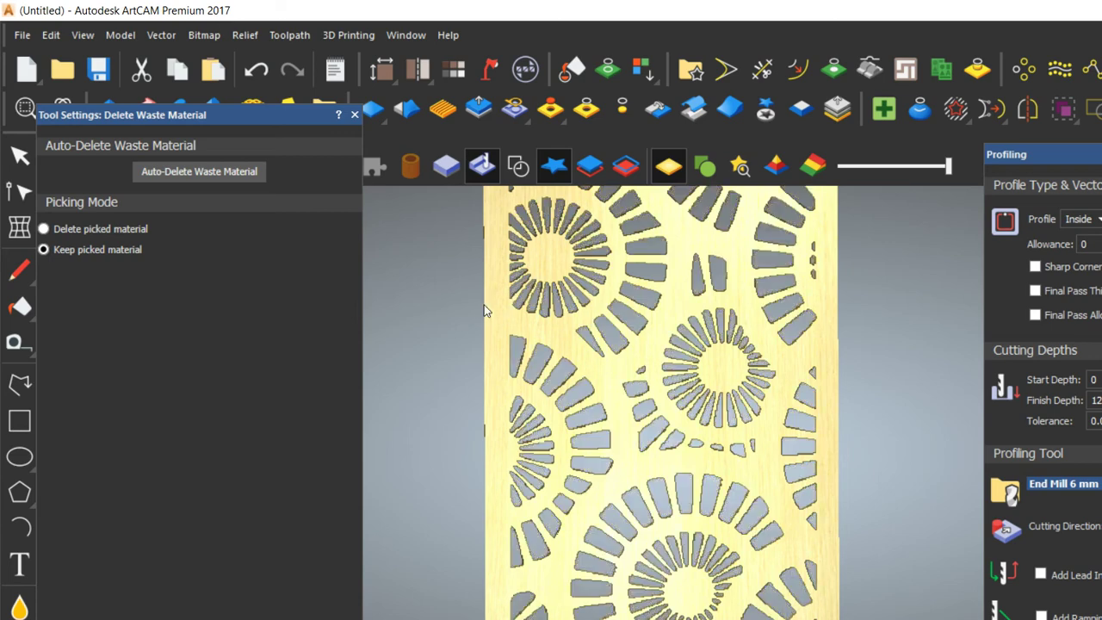
Inspect the simulated panel with its openings cut through, from several distances and at a tilted angle
{"action": "scroll", "coordinate": [493, 300], "scroll_direction": "down", "scroll_amount": 4}
{"action": "scroll", "coordinate": [544, 344], "scroll_direction": "up", "scroll_amount": 5}
{"action": "scroll", "coordinate": [560, 354], "scroll_direction": "down", "scroll_amount": 4}
{"action": "left_click_drag", "start_coordinate": [565, 354], "coordinate": [563, 359]}
{"action": "scroll", "coordinate": [571, 325], "scroll_direction": "down", "scroll_amount": 3}
{"action": "scroll", "coordinate": [592, 377], "scroll_direction": "up", "scroll_amount": 2}
{"action": "scroll", "coordinate": [592, 377], "scroll_direction": "up", "scroll_amount": 2}
{"action": "scroll", "coordinate": [519, 322], "scroll_direction": "up", "scroll_amount": 2}
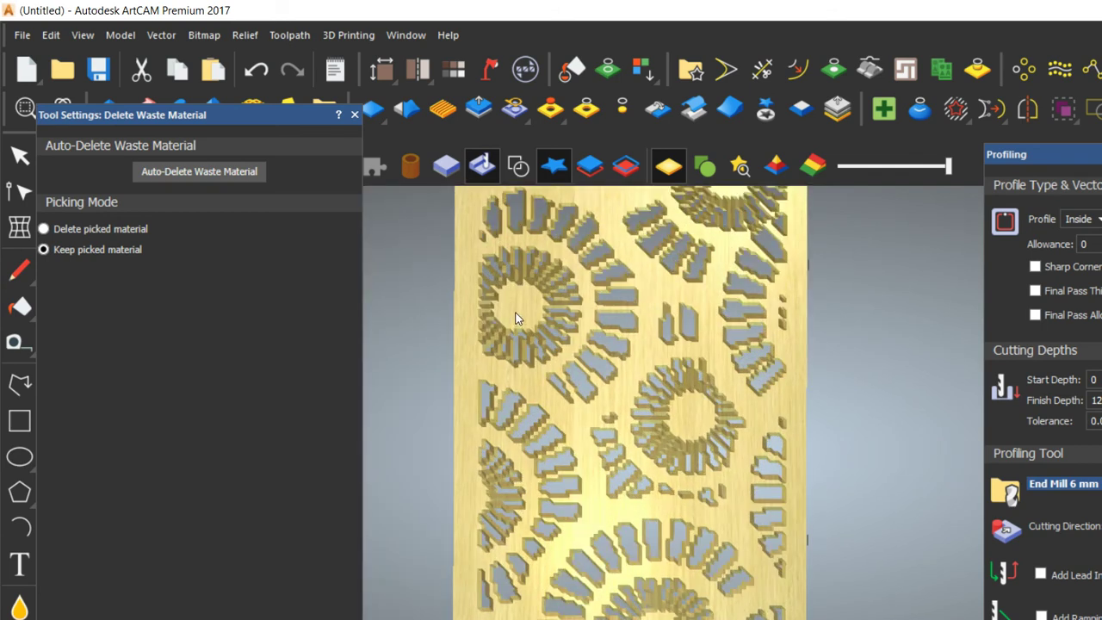
Save the Profile toolpath to the Desktop as whole Black mould in Neo Group 3 Axis Flat (*.mmg) format with toolpath details appended, overwriting the existing file
{"action": "left_click", "coordinate": [291, 35]}
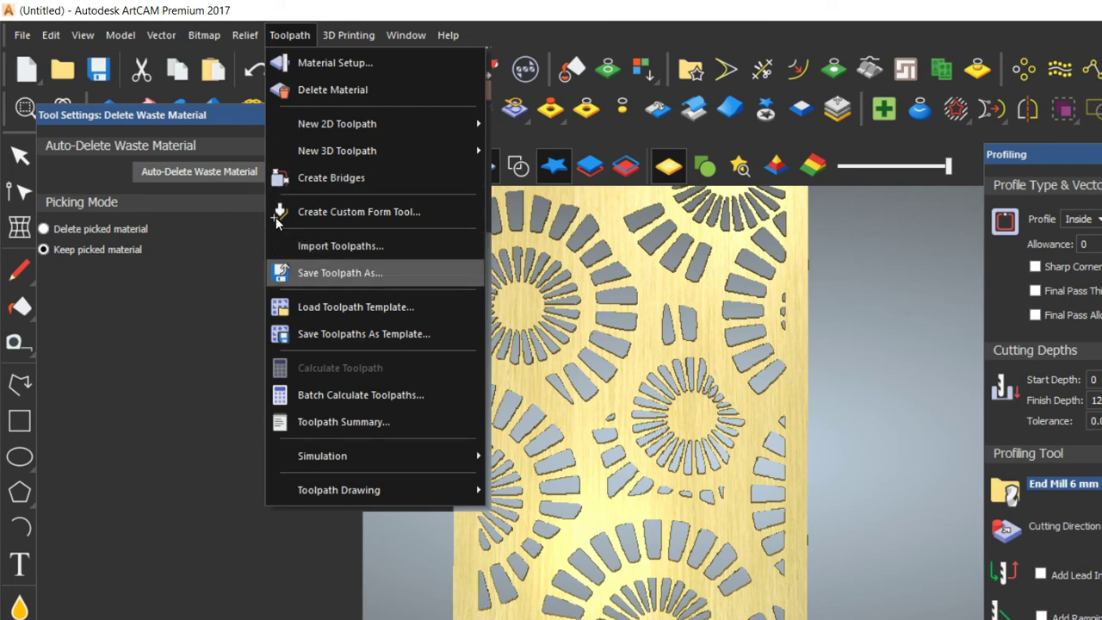
{"action": "left_click", "coordinate": [284, 271]}
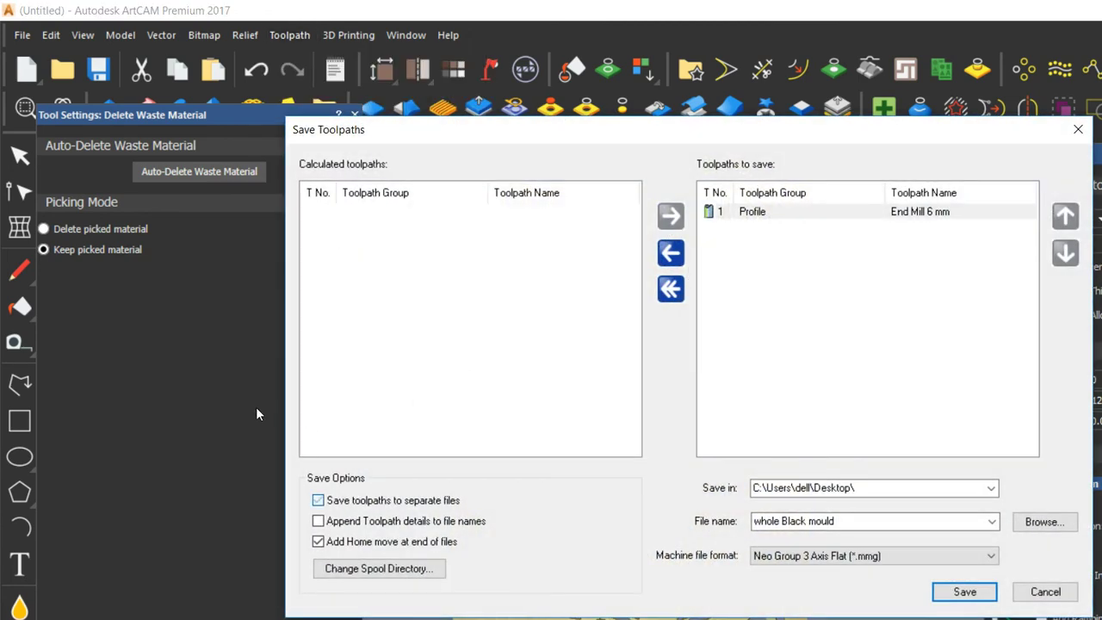
{"action": "left_click", "coordinate": [809, 555]}
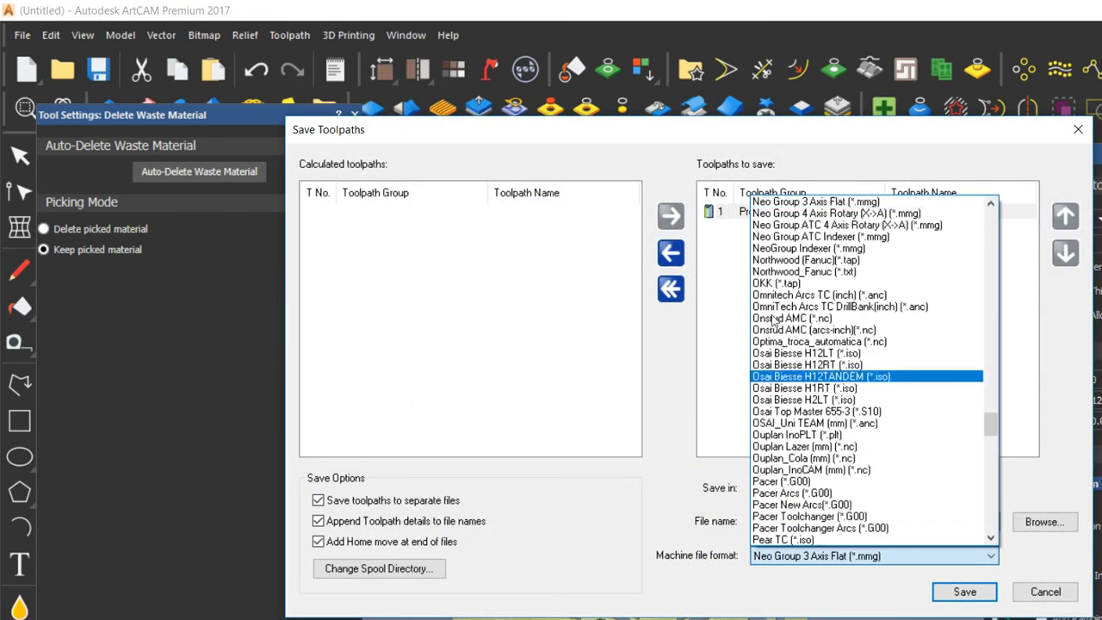
{"action": "scroll", "coordinate": [708, 230], "scroll_direction": "up", "scroll_amount": 3}
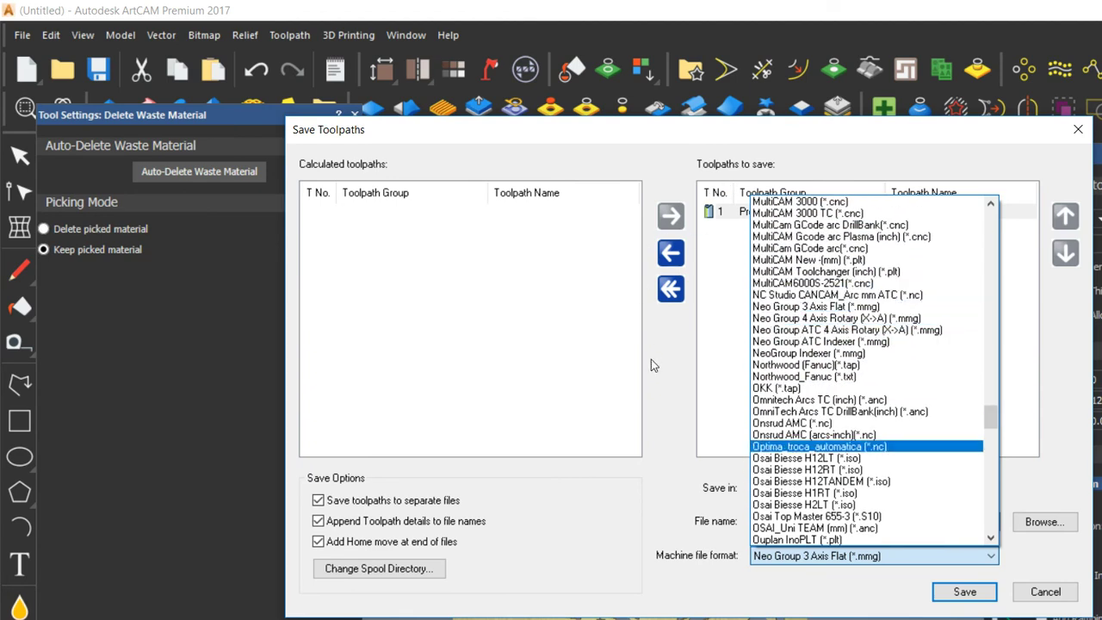
{"action": "key", "text": "Up"}
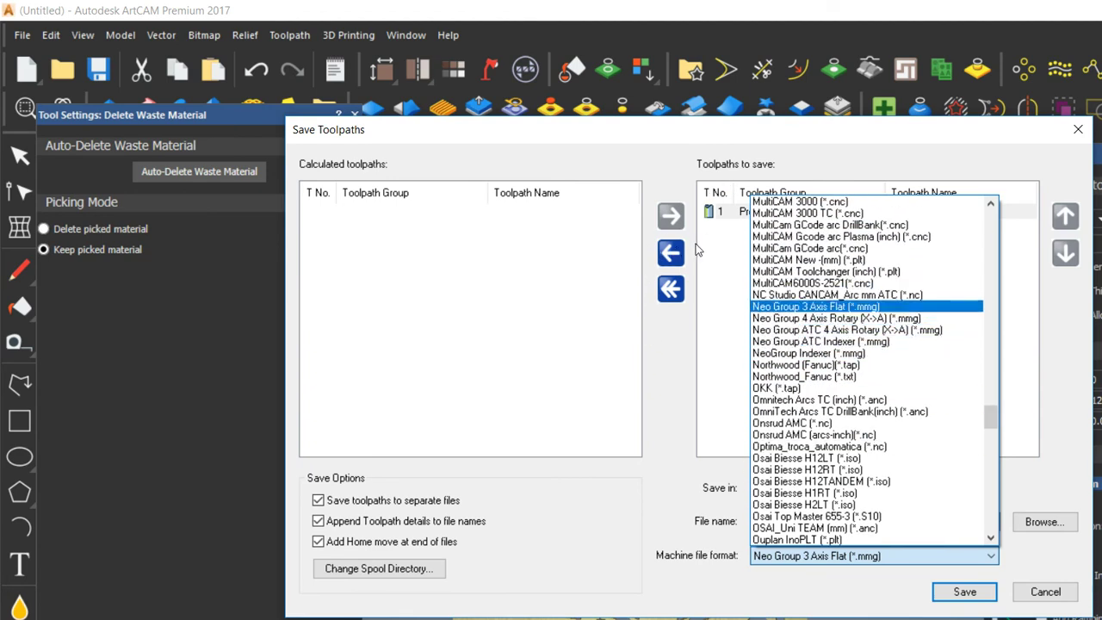
{"action": "key", "text": "Return"}
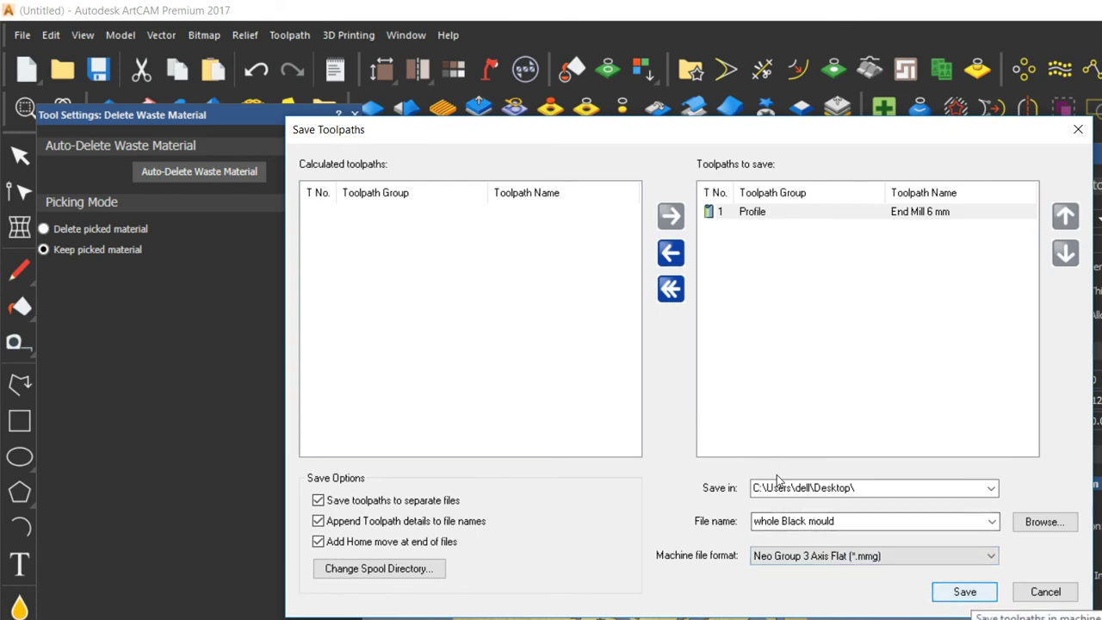
{"action": "key", "text": "Return"}
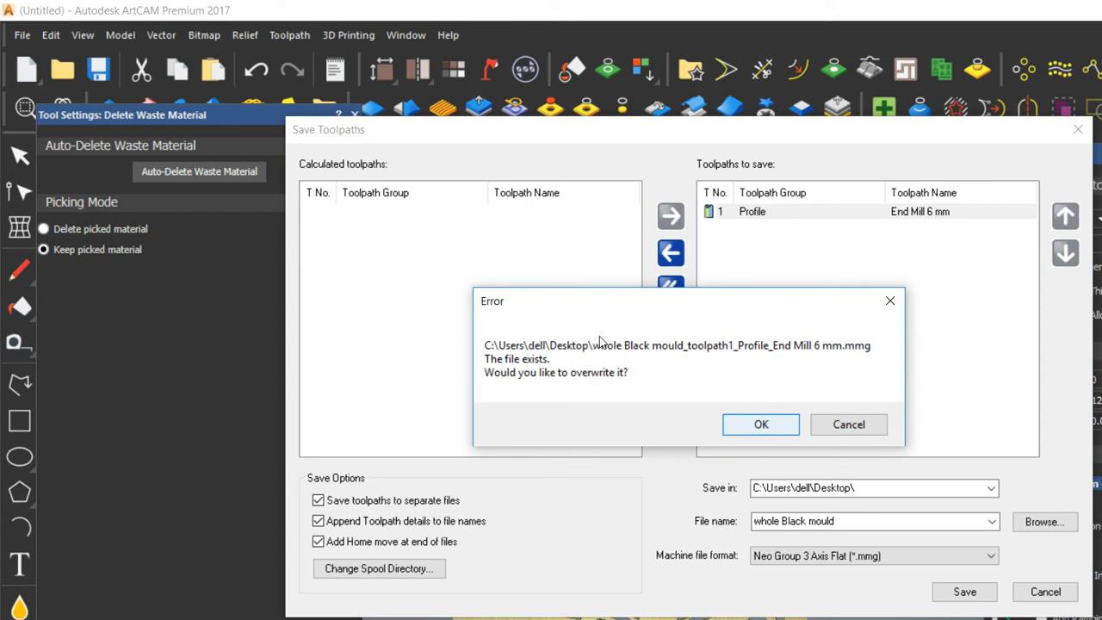
{"action": "key", "text": "Return"}
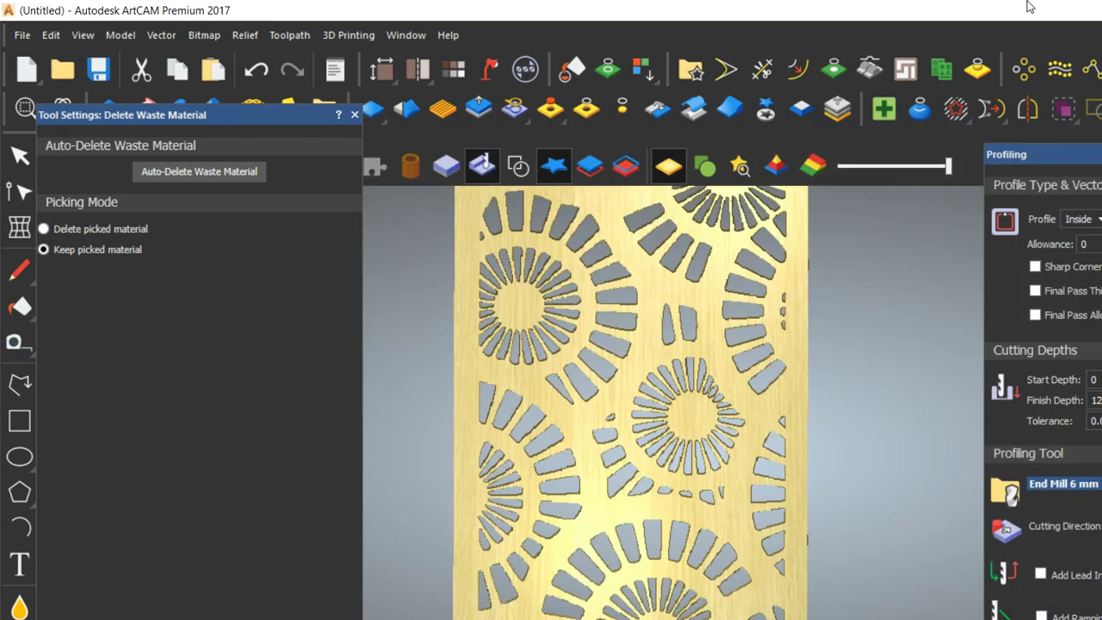
Switch to the desktop, move the saved whole Black mould toolpath file to an empty area and open it in Notepad
{"action": "key", "text": "alt+Tab"}
{"action": "scroll", "coordinate": [583, 328], "scroll_direction": "down", "scroll_amount": 1}
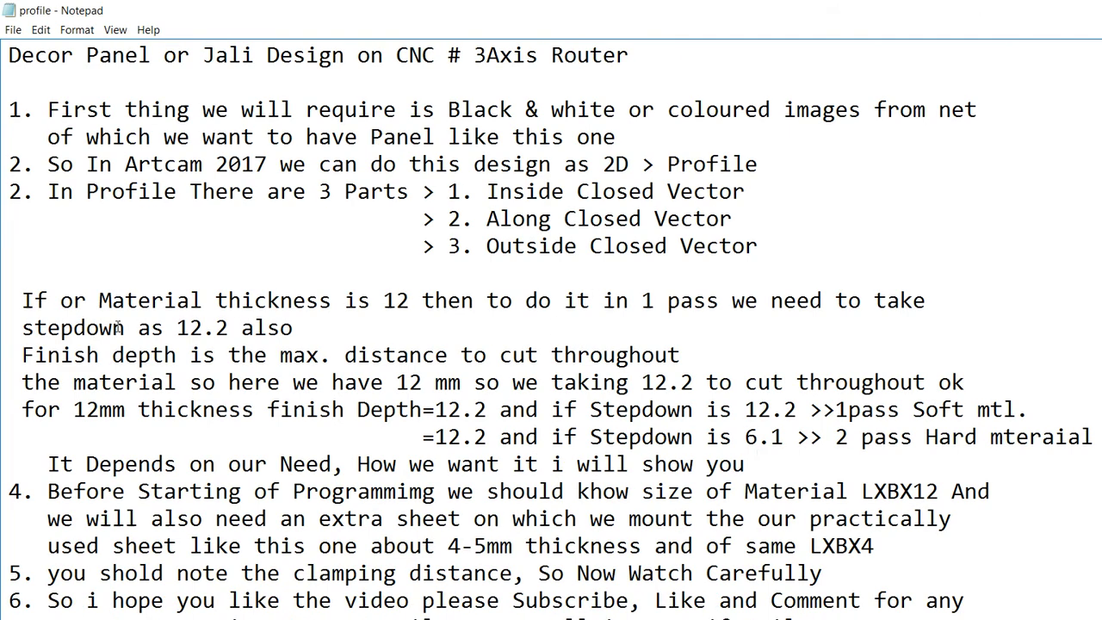
{"action": "left_click", "coordinate": [1101, 619]}
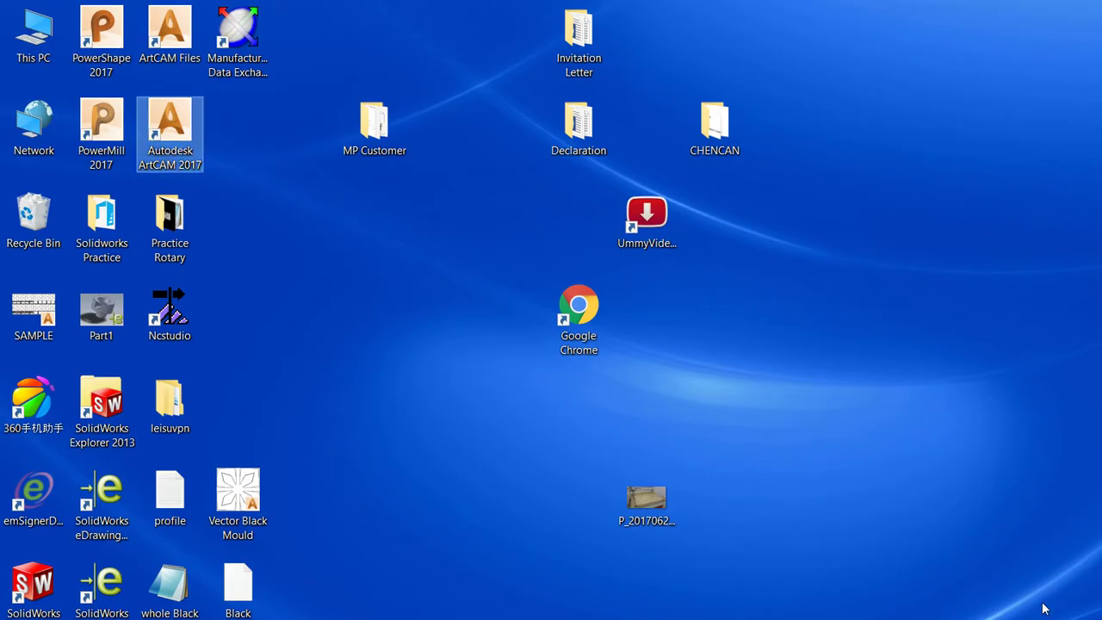
{"action": "left_click_drag", "start_coordinate": [146, 463], "coordinate": [667, 274]}
{"action": "key", "text": "Return"}
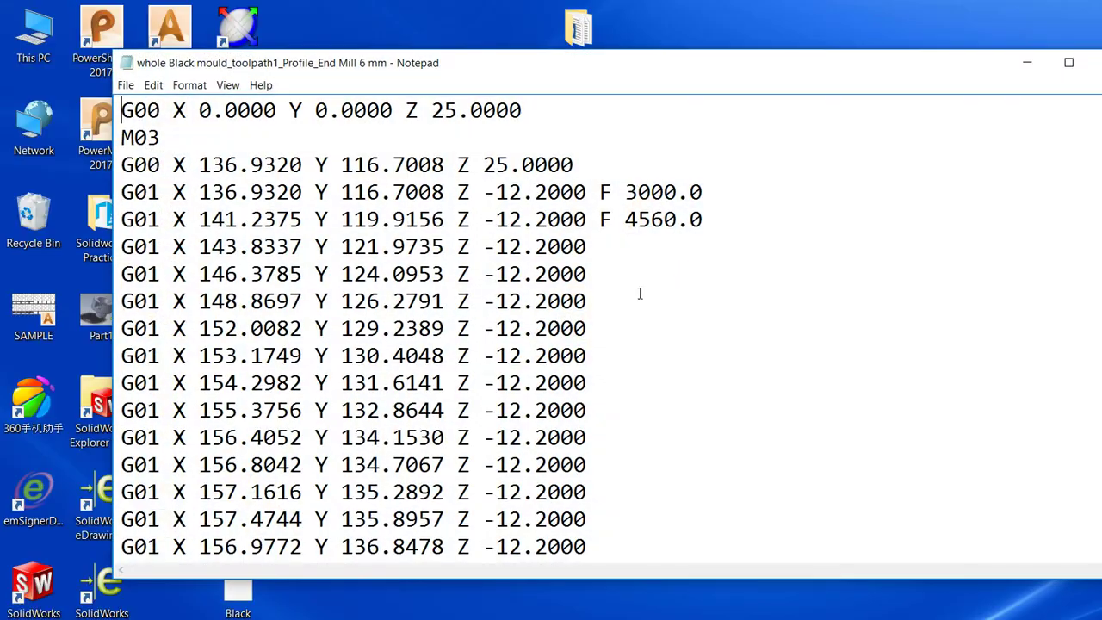
Read through the G-code moves of the toolpath file in a full-size window and clear it from view
{"action": "double_click", "coordinate": [866, 57]}
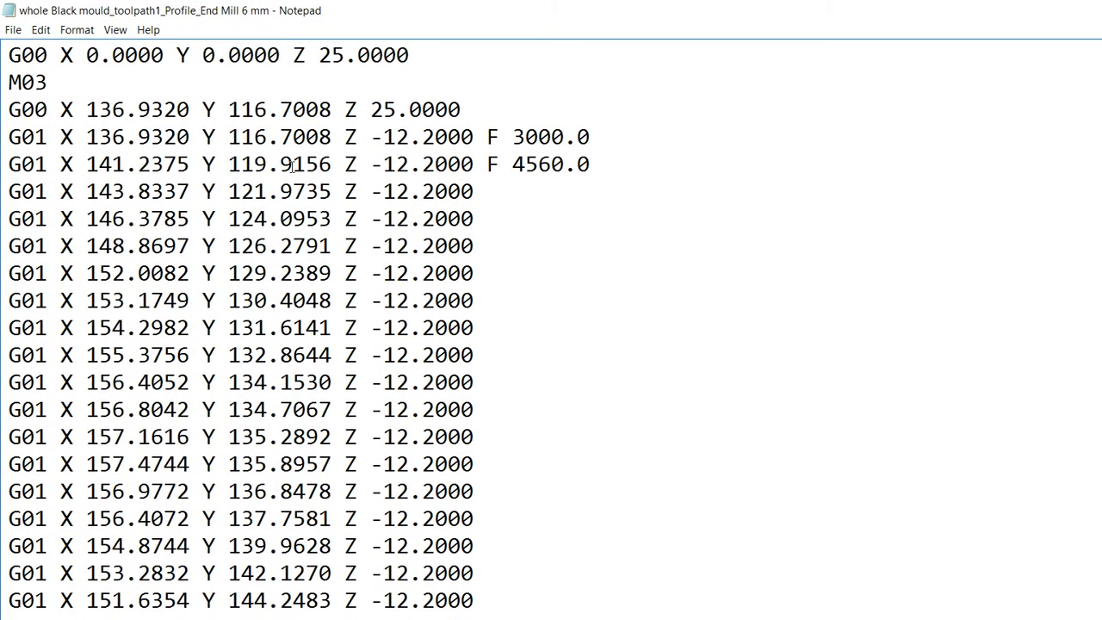
{"action": "scroll", "coordinate": [291, 167], "scroll_direction": "down", "scroll_amount": 20}
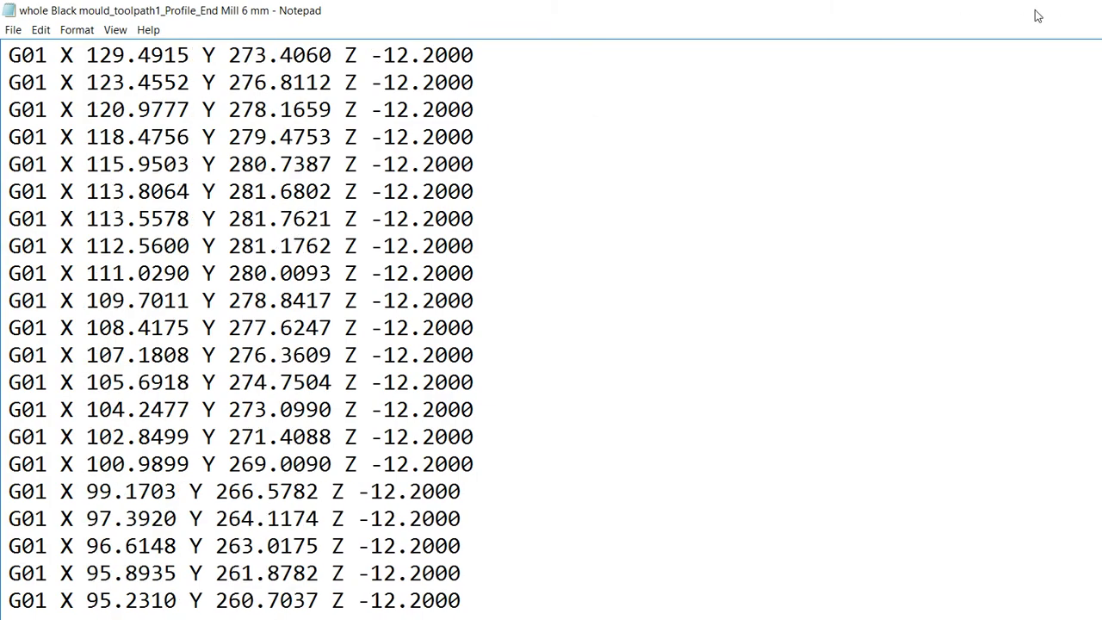
{"action": "left_click", "coordinate": [1022, 15]}
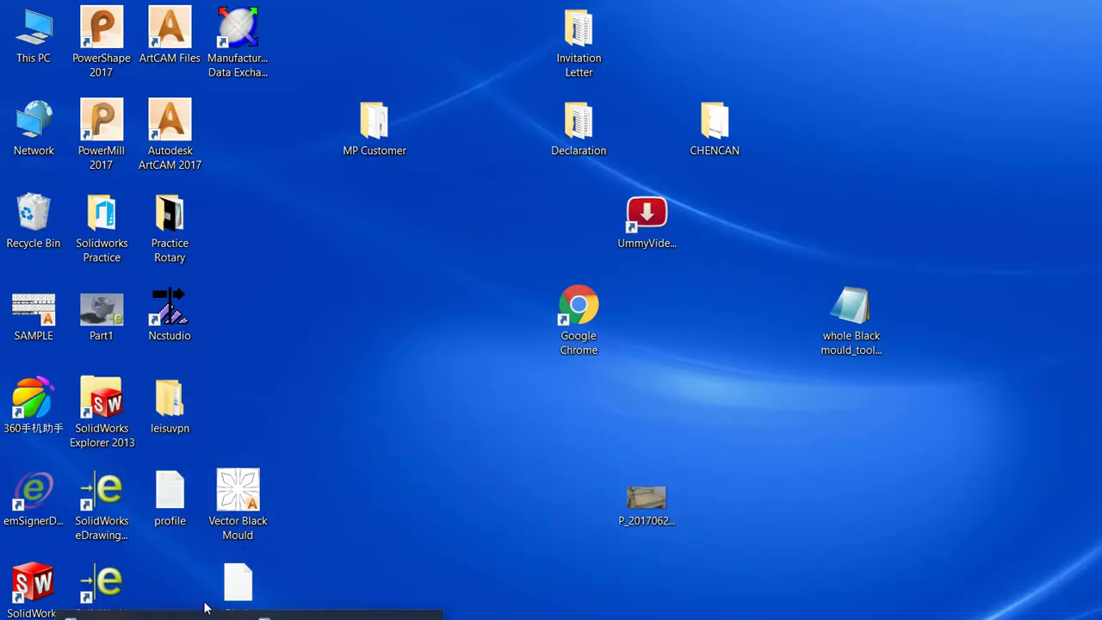
Bring up the profile notes in Notepad, highlight point 5 about the clamping distance and return to ArtCAM
{"action": "left_click", "coordinate": [140, 544]}
{"action": "scroll", "coordinate": [153, 526], "scroll_direction": "up", "scroll_amount": 1}
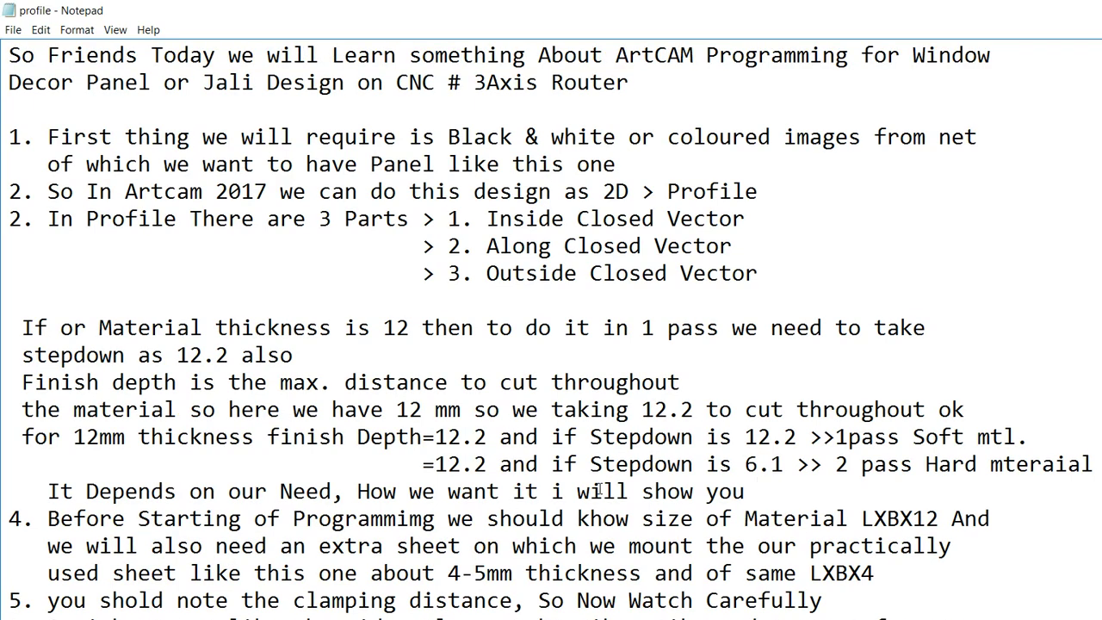
{"action": "left_click_drag", "start_coordinate": [48, 599], "coordinate": [965, 616]}
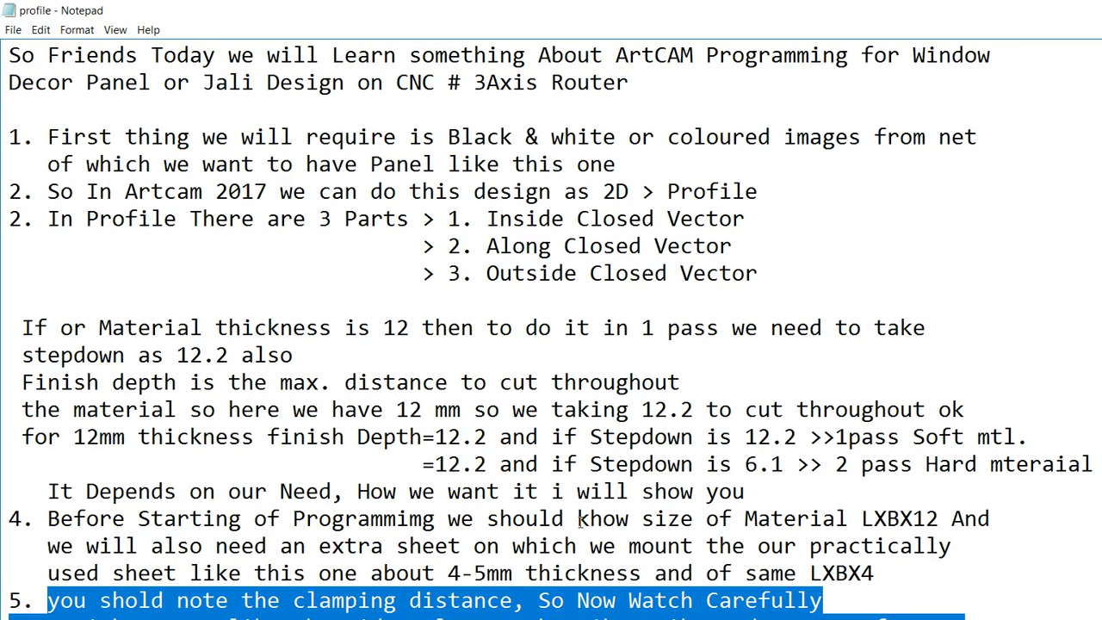
{"action": "key", "text": "Up"}
{"action": "left_click_drag", "start_coordinate": [527, 600], "coordinate": [242, 600]}
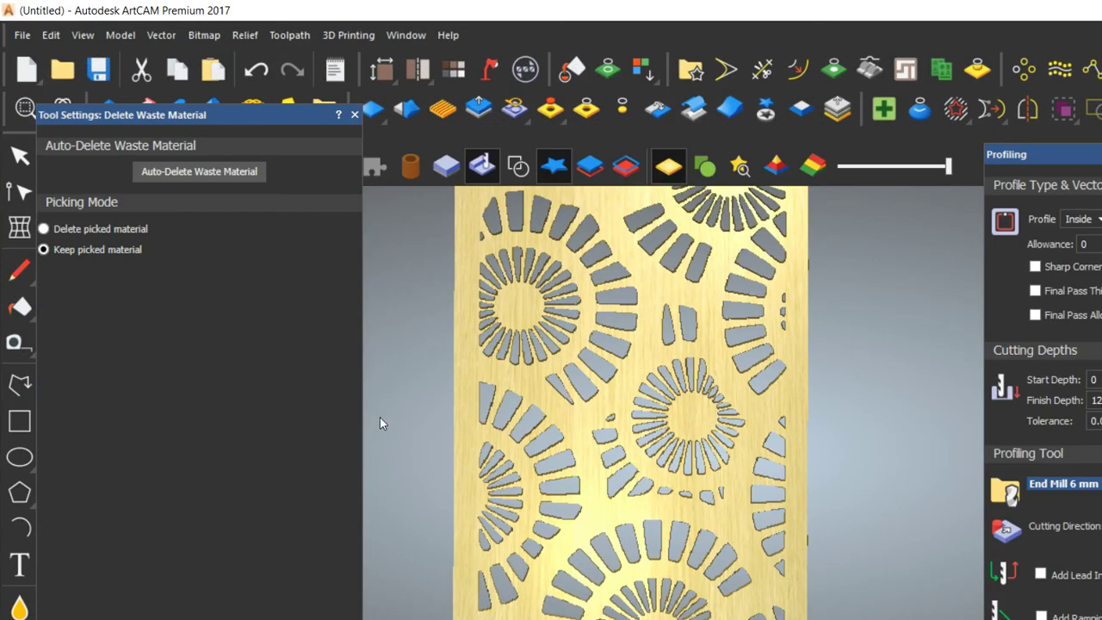
Close the Delete Waste Material settings and measure the clamping margins from the panel's side and lower edges to the nearest openings
{"action": "scroll", "coordinate": [493, 447], "scroll_direction": "down", "scroll_amount": 3}
{"action": "scroll", "coordinate": [513, 496], "scroll_direction": "up", "scroll_amount": 2}
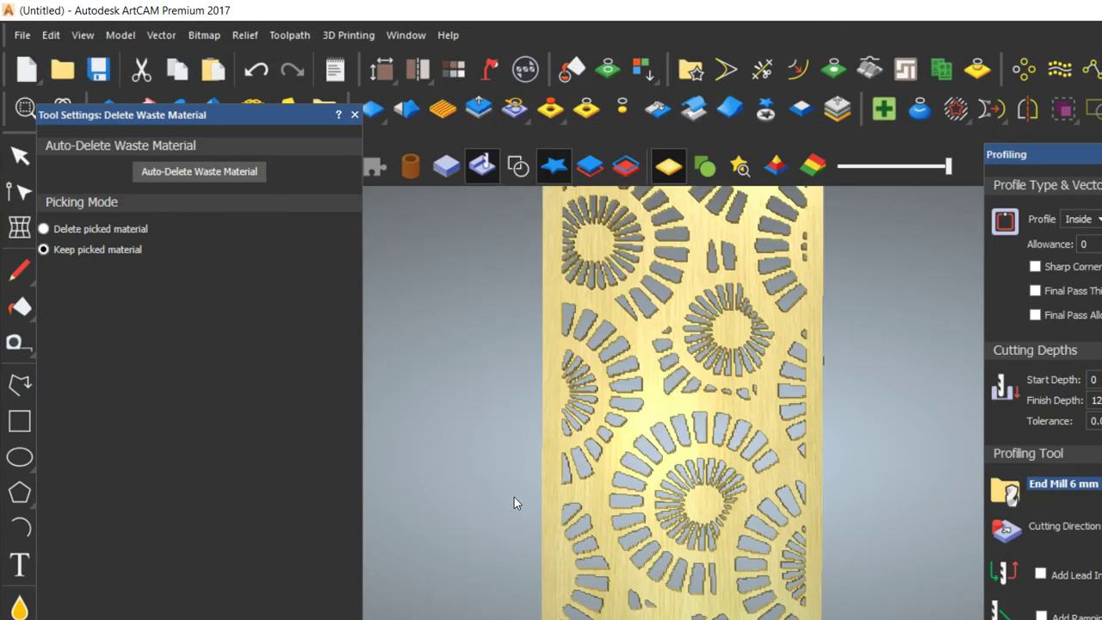
{"action": "left_click", "coordinate": [353, 114]}
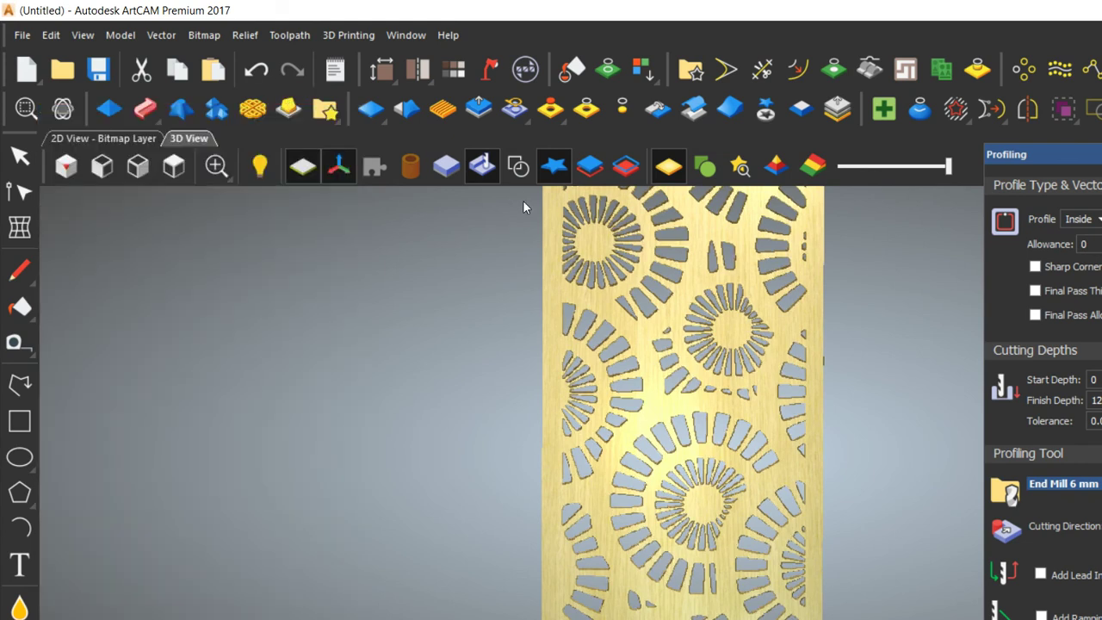
{"action": "left_click", "coordinate": [15, 342]}
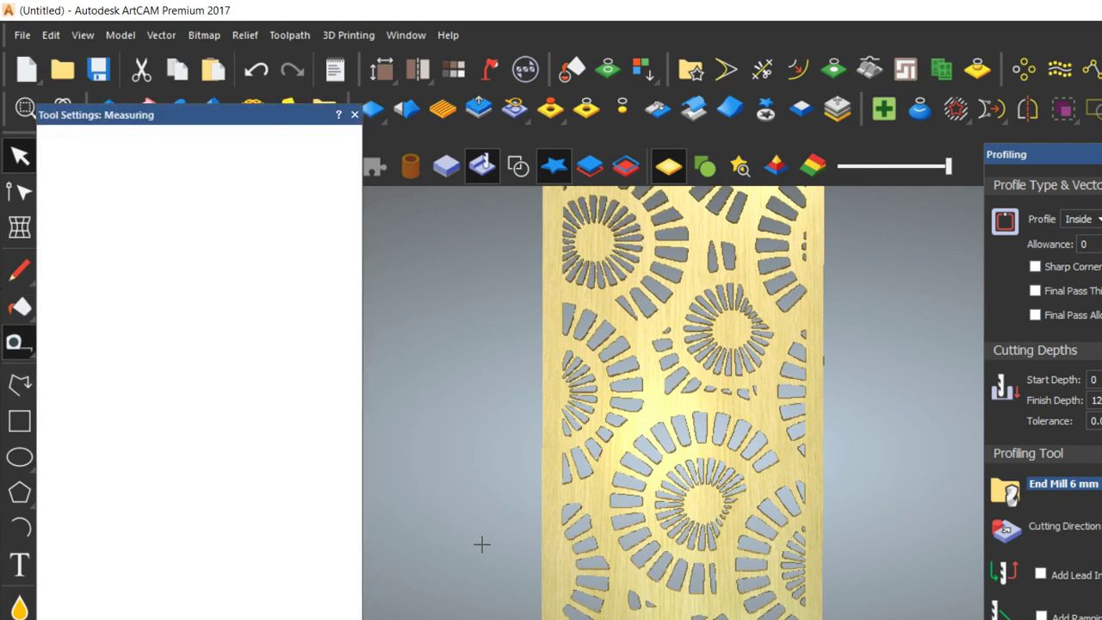
{"action": "scroll", "coordinate": [479, 545], "scroll_direction": "up", "scroll_amount": 3}
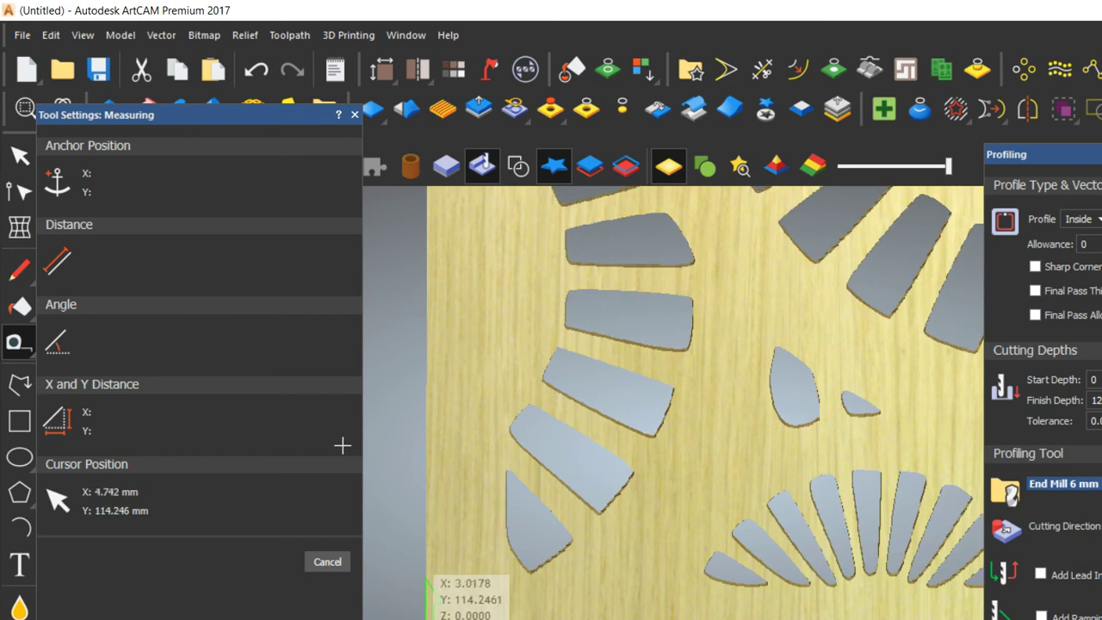
{"action": "left_click", "coordinate": [427, 558]}
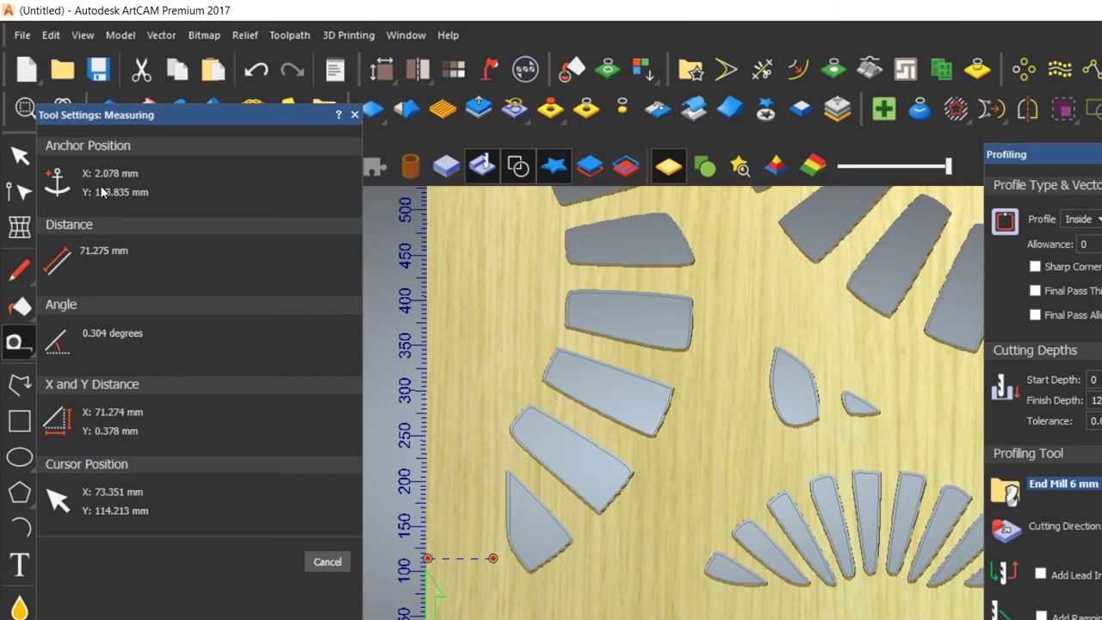
{"action": "left_click", "coordinate": [401, 530]}
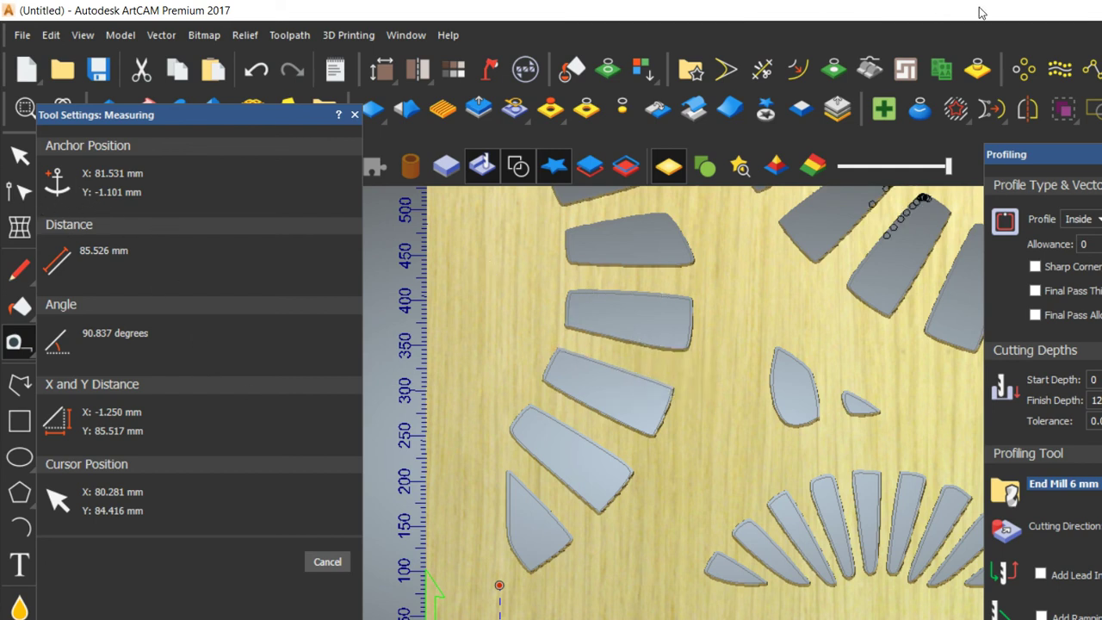
Switch to the profile notes in Notepad, highlight text in the closing point 6, and clear the notes from view to show the desktop
{"action": "left_click", "coordinate": [1023, 10]}
{"action": "scroll", "coordinate": [210, 487], "scroll_direction": "down", "scroll_amount": 1}
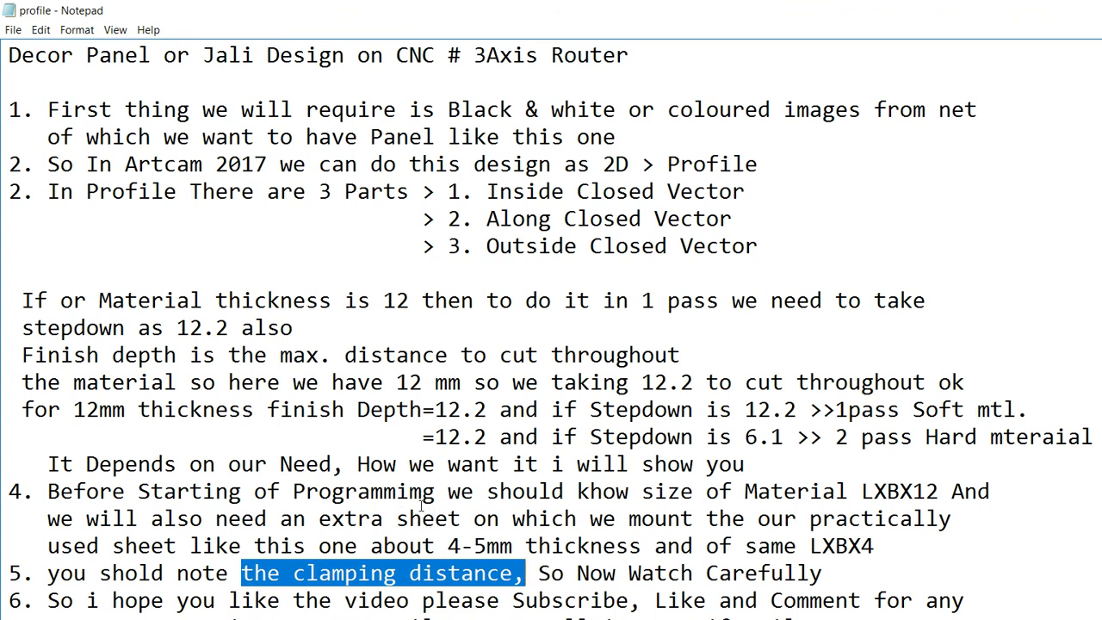
{"action": "left_click_drag", "start_coordinate": [421, 506], "coordinate": [316, 493]}
{"action": "left_click", "coordinate": [517, 521]}
{"action": "left_click_drag", "start_coordinate": [707, 516], "coordinate": [436, 504]}
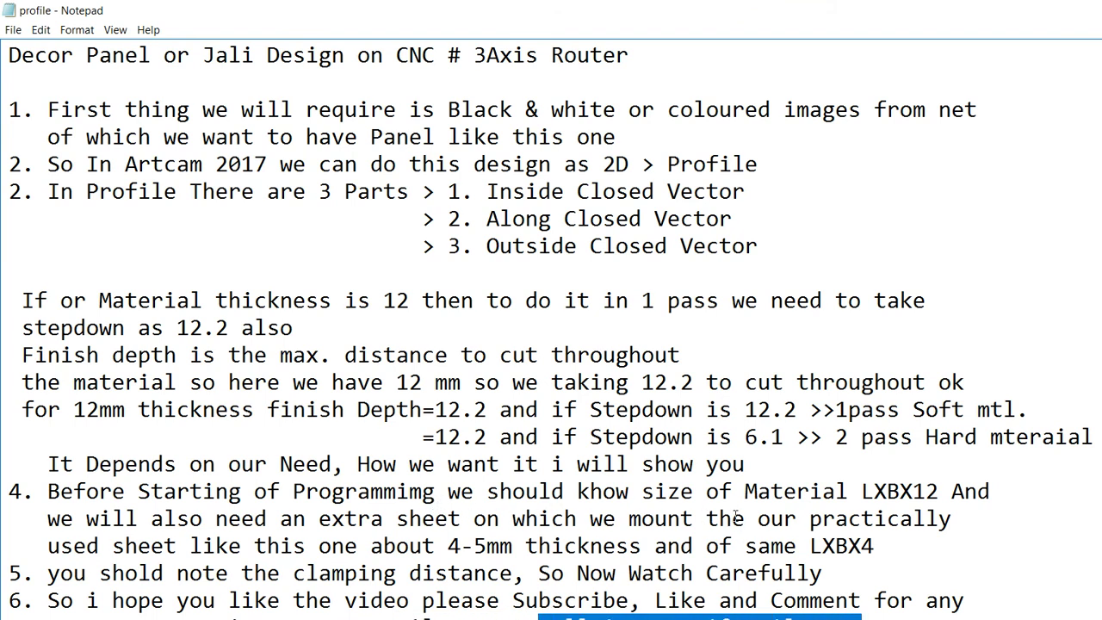
{"action": "left_click", "coordinate": [1020, 3]}
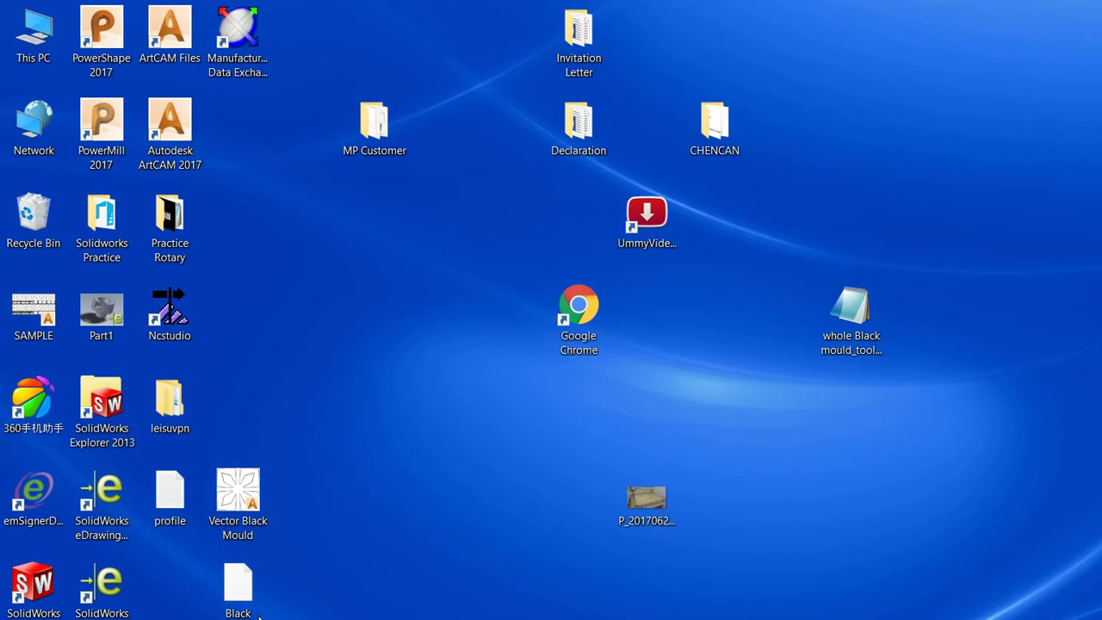